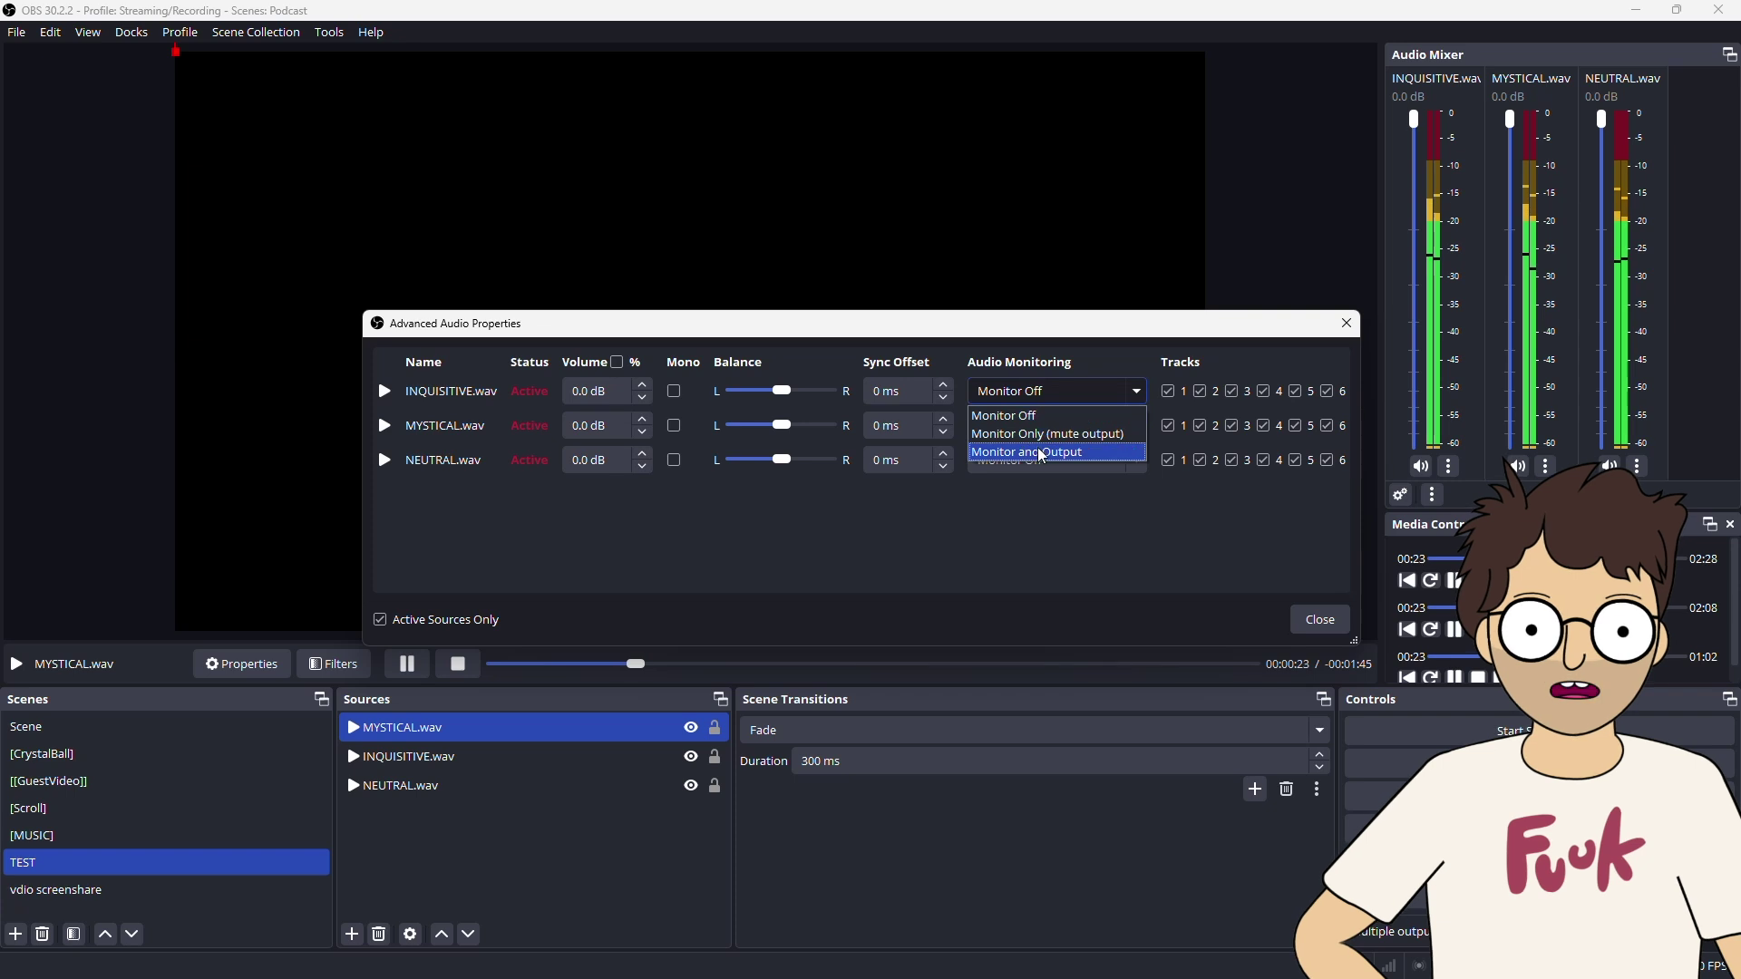
# - Set audio monitoring to Monitor and Output for INQUISITIVE.wav, MYSTICAL.wav and NEUTRAL.wav
pyautogui.click(1030, 452)
pyautogui.click(1056, 426)
pyautogui.click(1070, 486)
pyautogui.click(1093, 464)
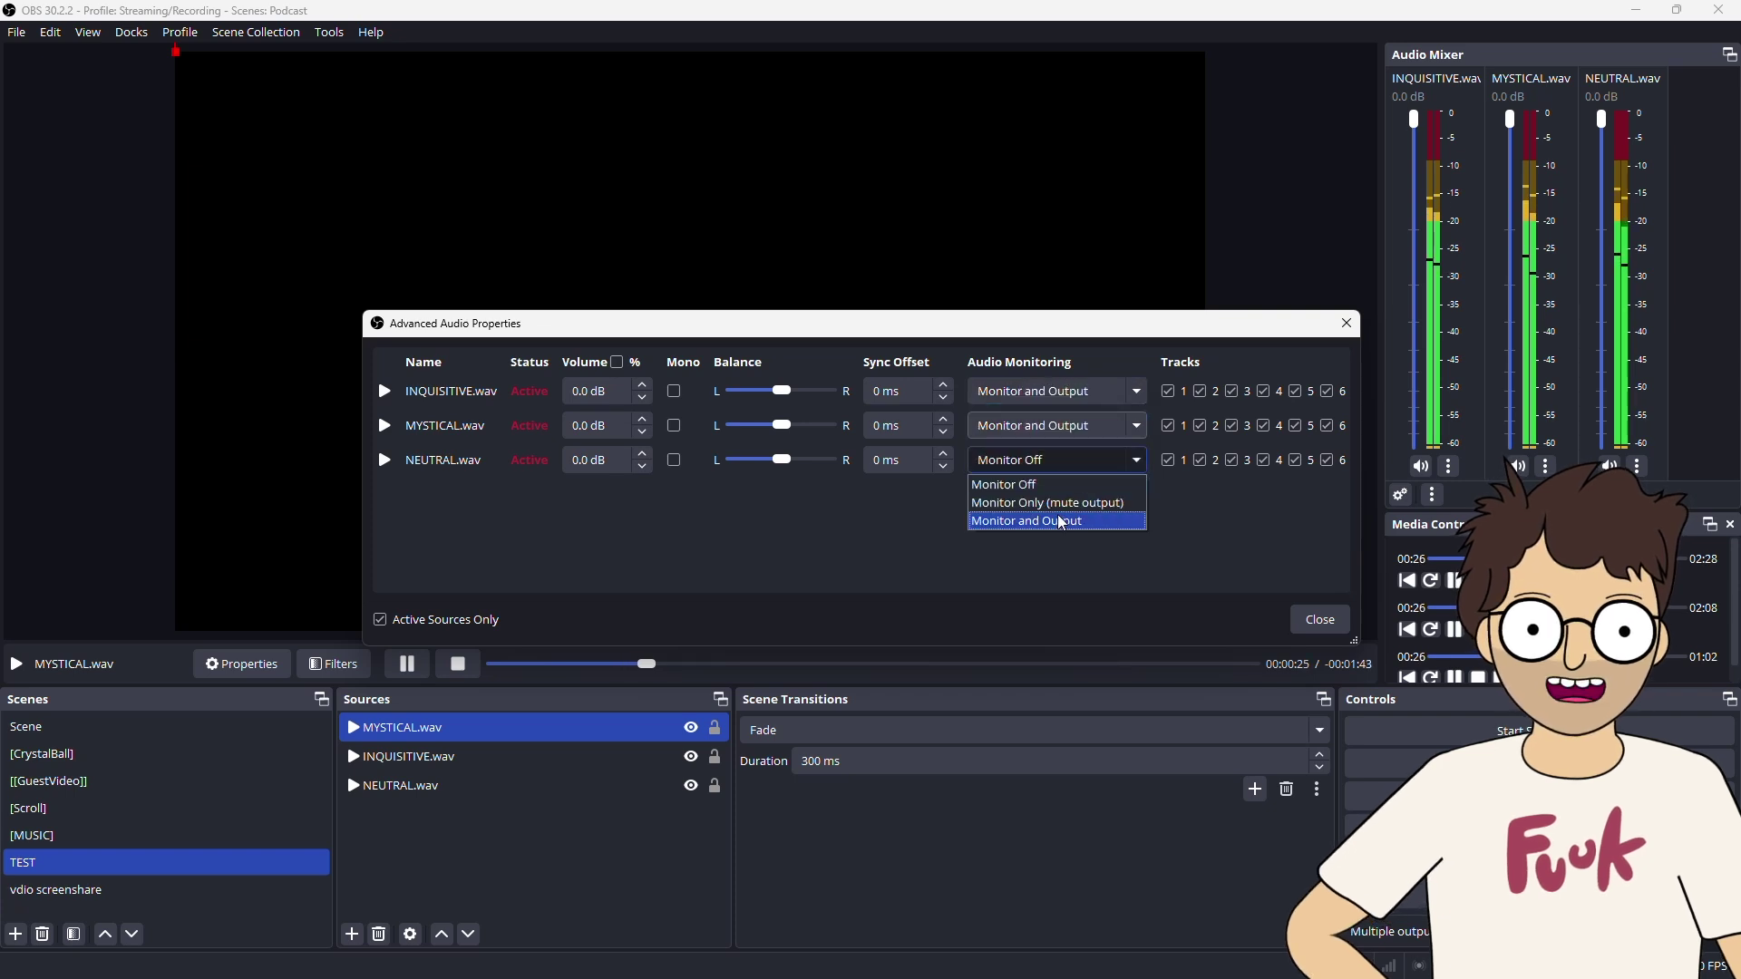
pyautogui.click(1043, 519)
# - Pause playback of the INQUISITIVE.wav and NEUTRAL.wav sources
pyautogui.moveTo(408, 757); pyautogui.dragTo(418, 785)
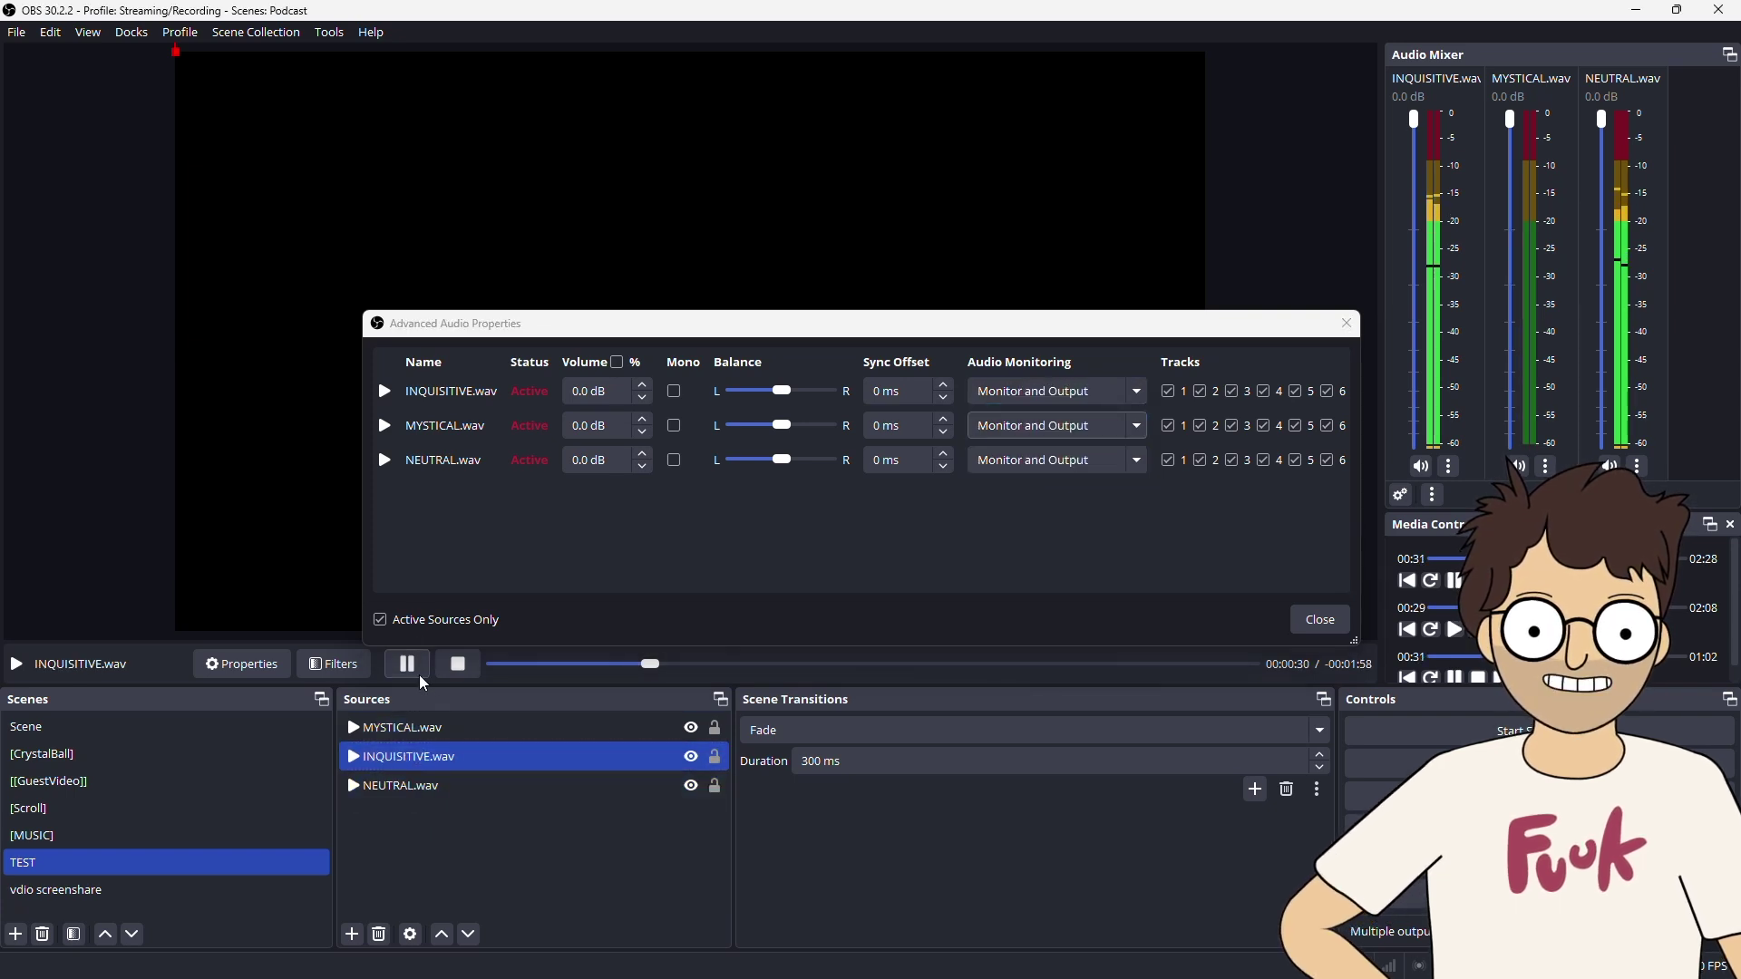
pyautogui.click(418, 787)
pyautogui.click(410, 666)
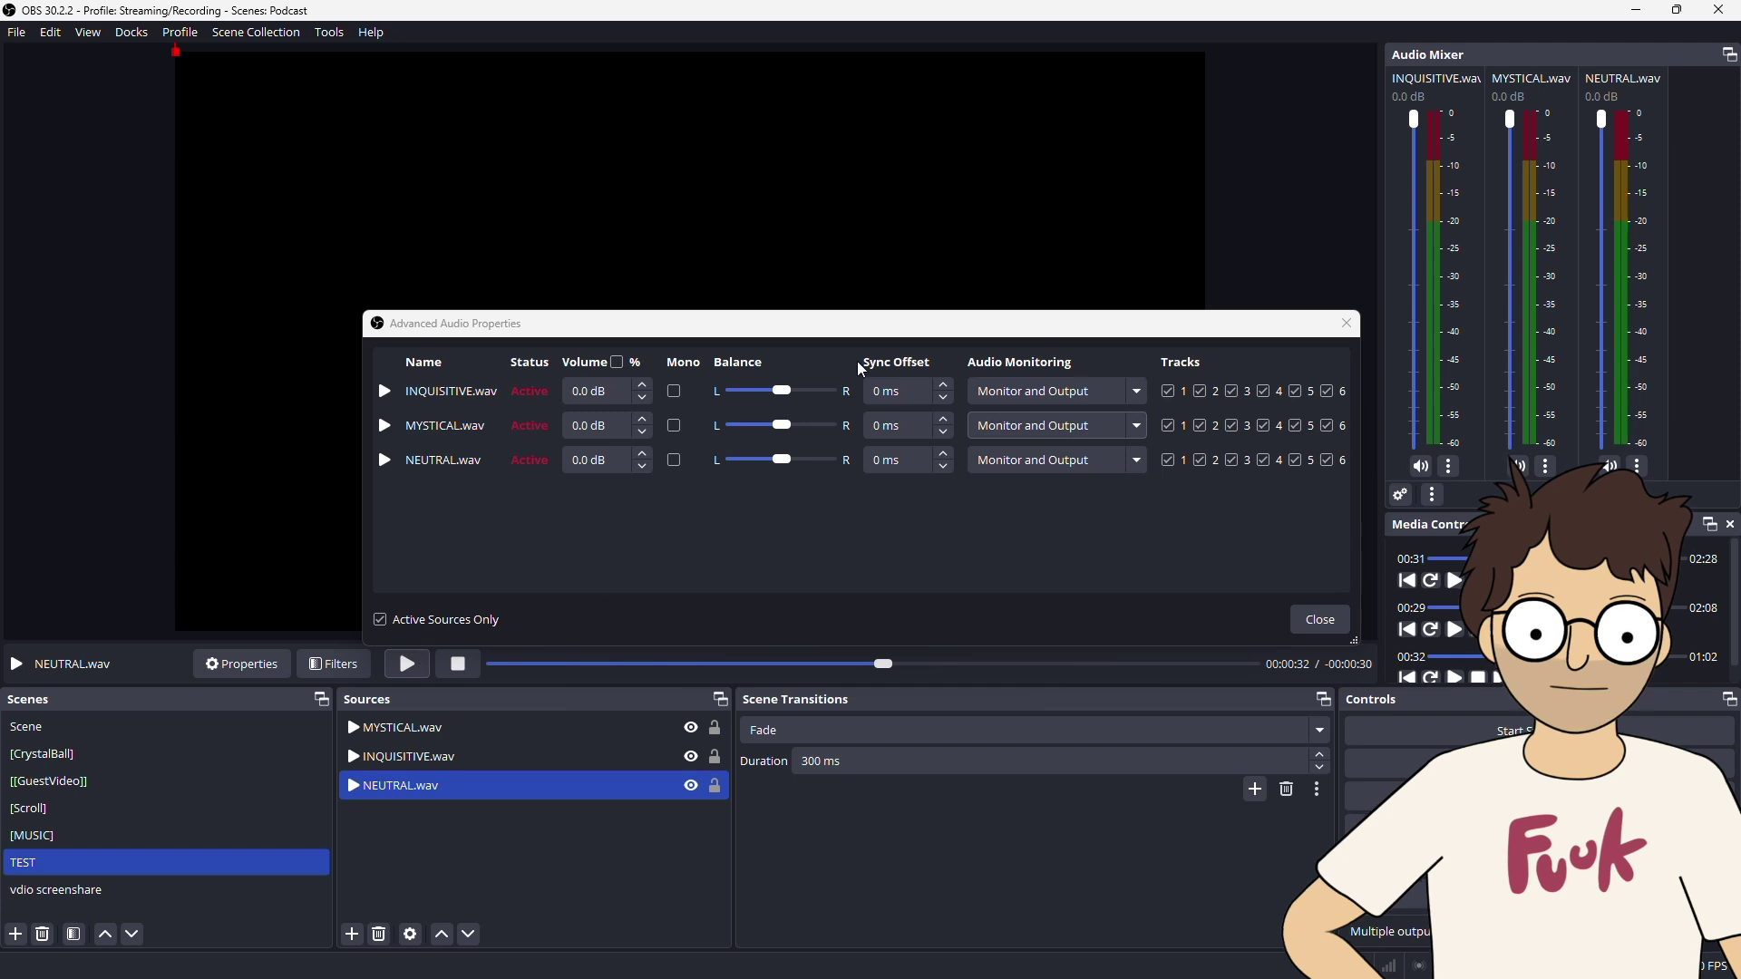
# - Remove INQUISITIVE.wav and MYSTICAL.wav from audio tracks 2, 3, 4 and 5
pyautogui.click(1200, 391)
pyautogui.click(1231, 391)
pyautogui.click(1264, 391)
pyautogui.click(1296, 390)
pyautogui.click(1296, 425)
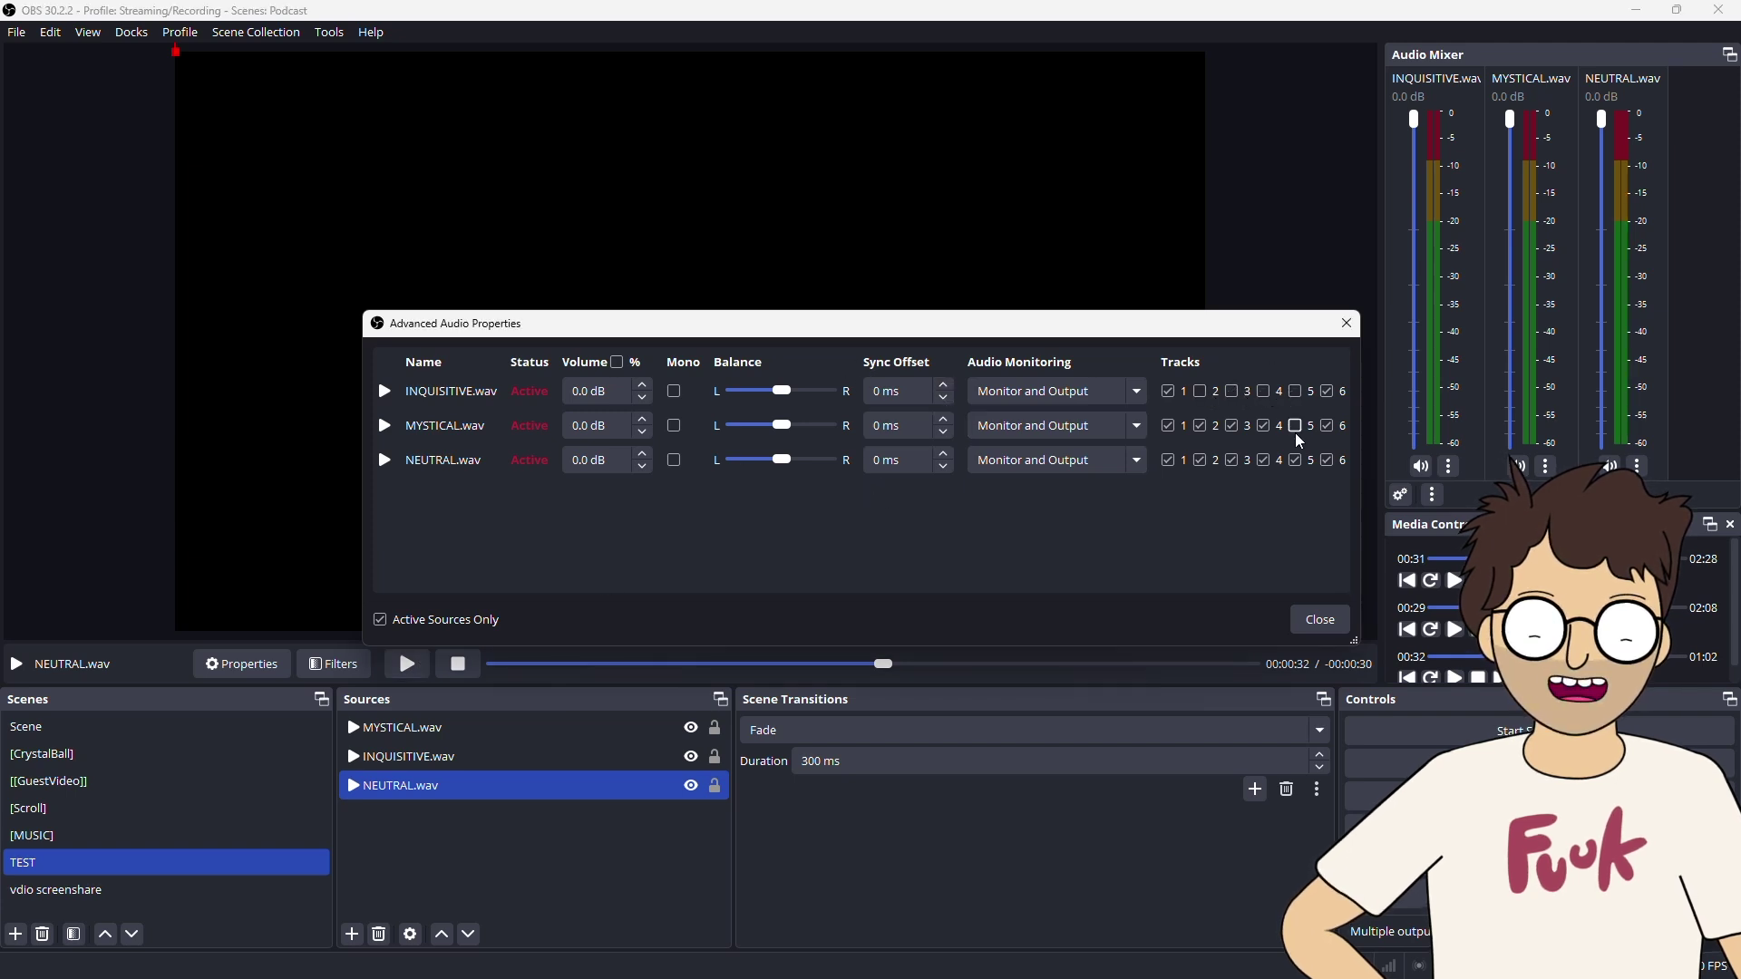
pyautogui.click(1264, 425)
pyautogui.click(1232, 425)
pyautogui.click(1200, 425)
# - Remove NEUTRAL.wav from audio tracks 2, 3 and 4
pyautogui.click(1199, 459)
pyautogui.click(1233, 461)
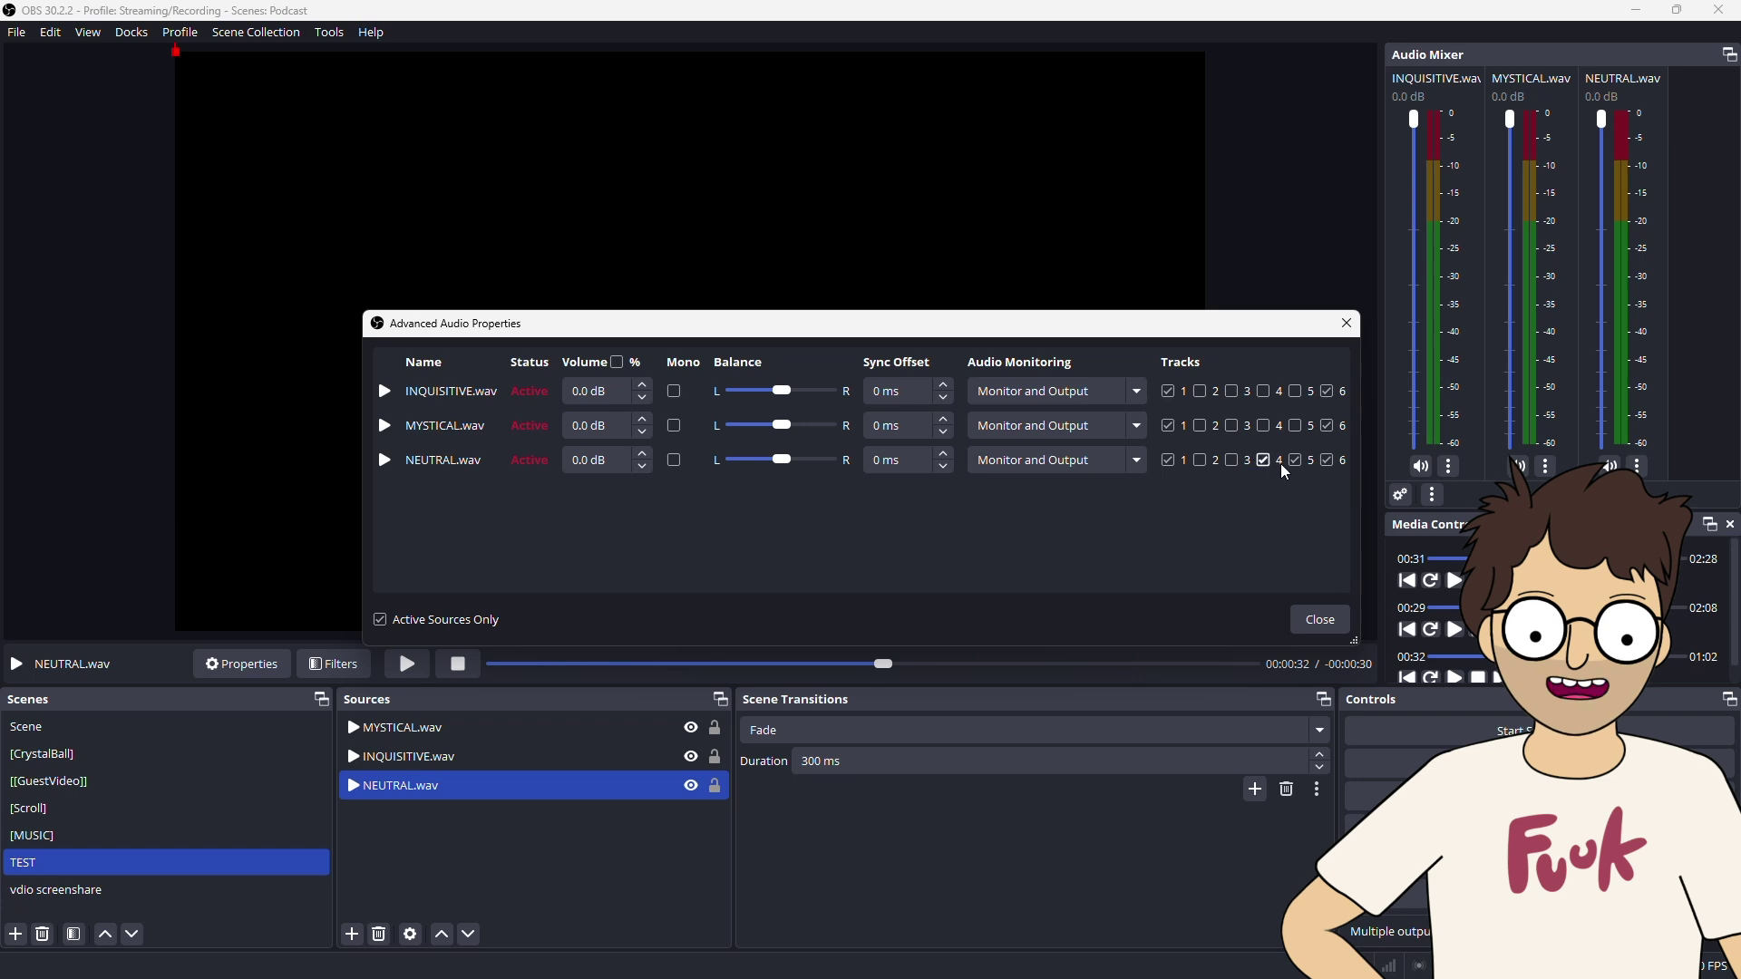
pyautogui.click(1264, 460)
# - Add a Move Value filter named MV_FadeIN to the MYSTICAL.wav source
pyautogui.click(404, 727)
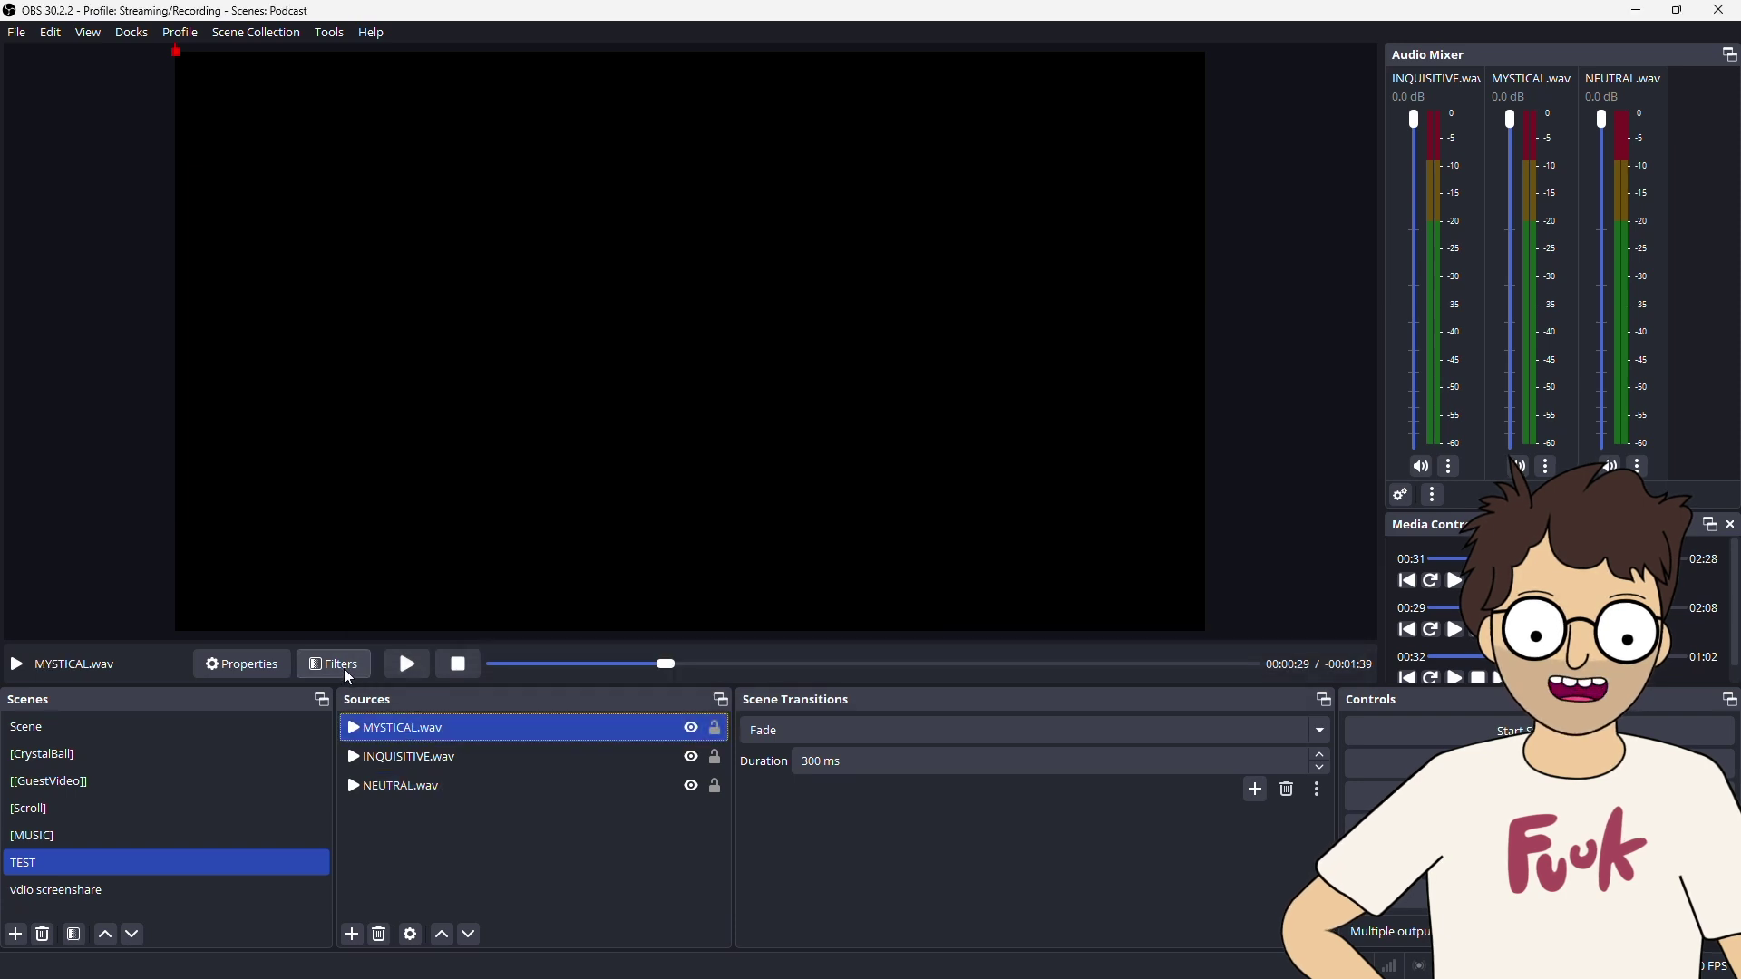
pyautogui.click(350, 671)
pyautogui.click(495, 469)
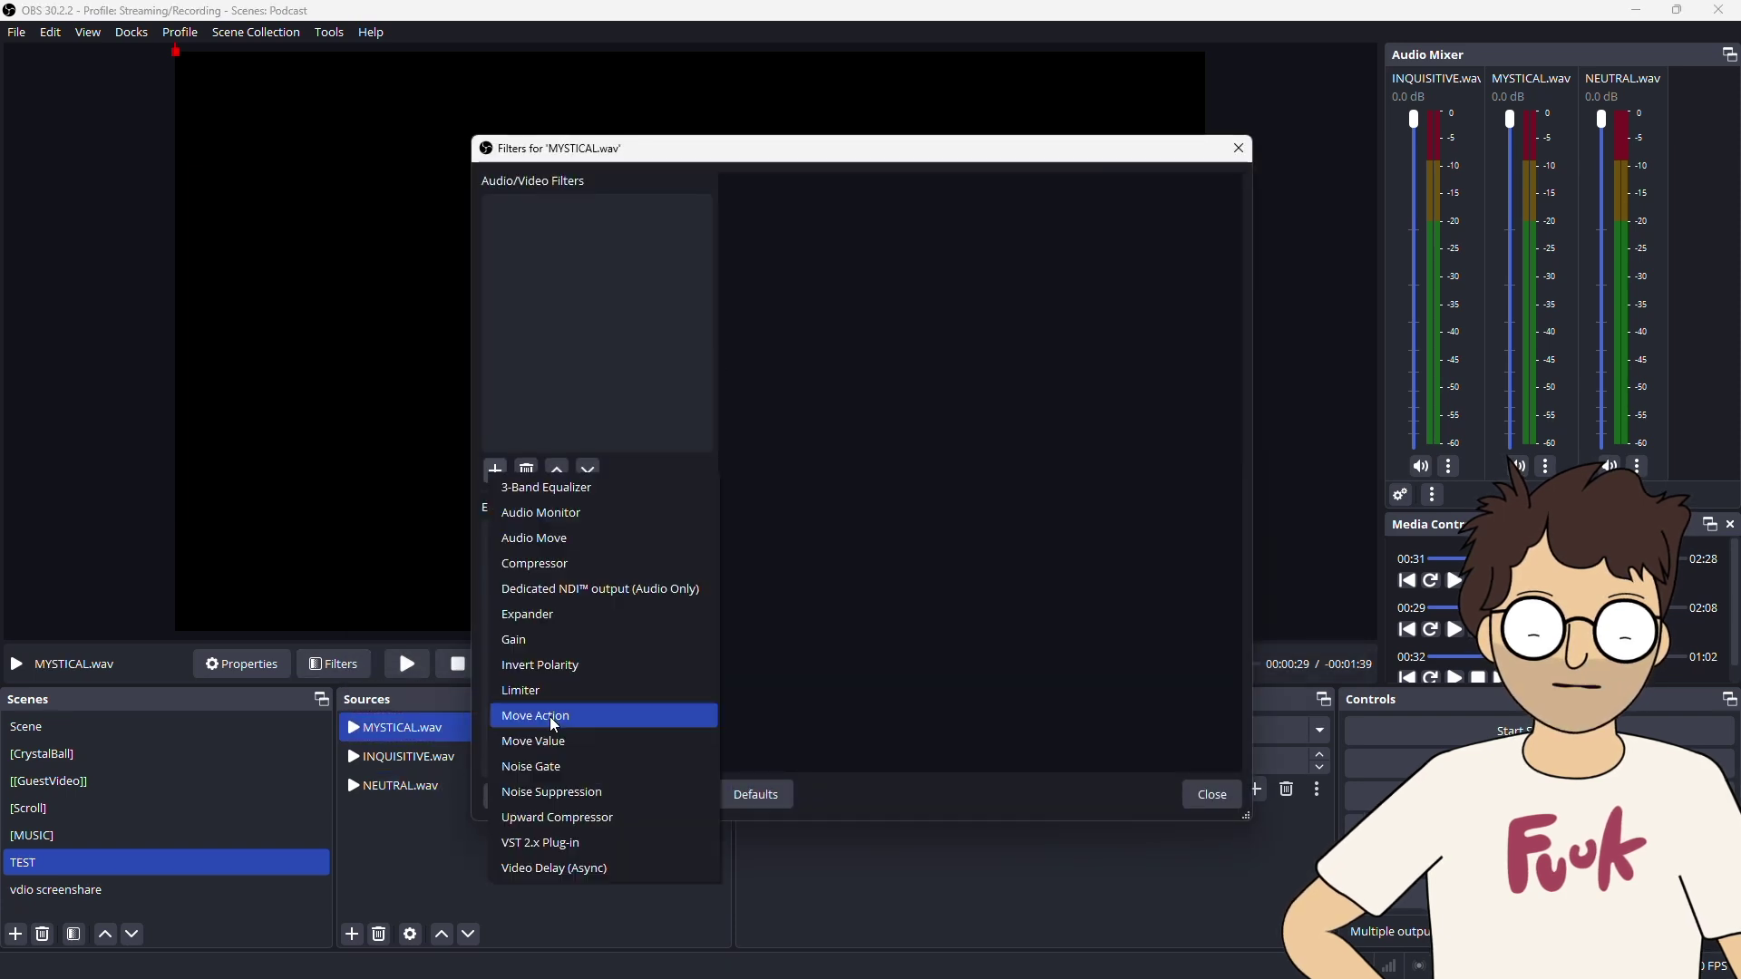
pyautogui.click(560, 751)
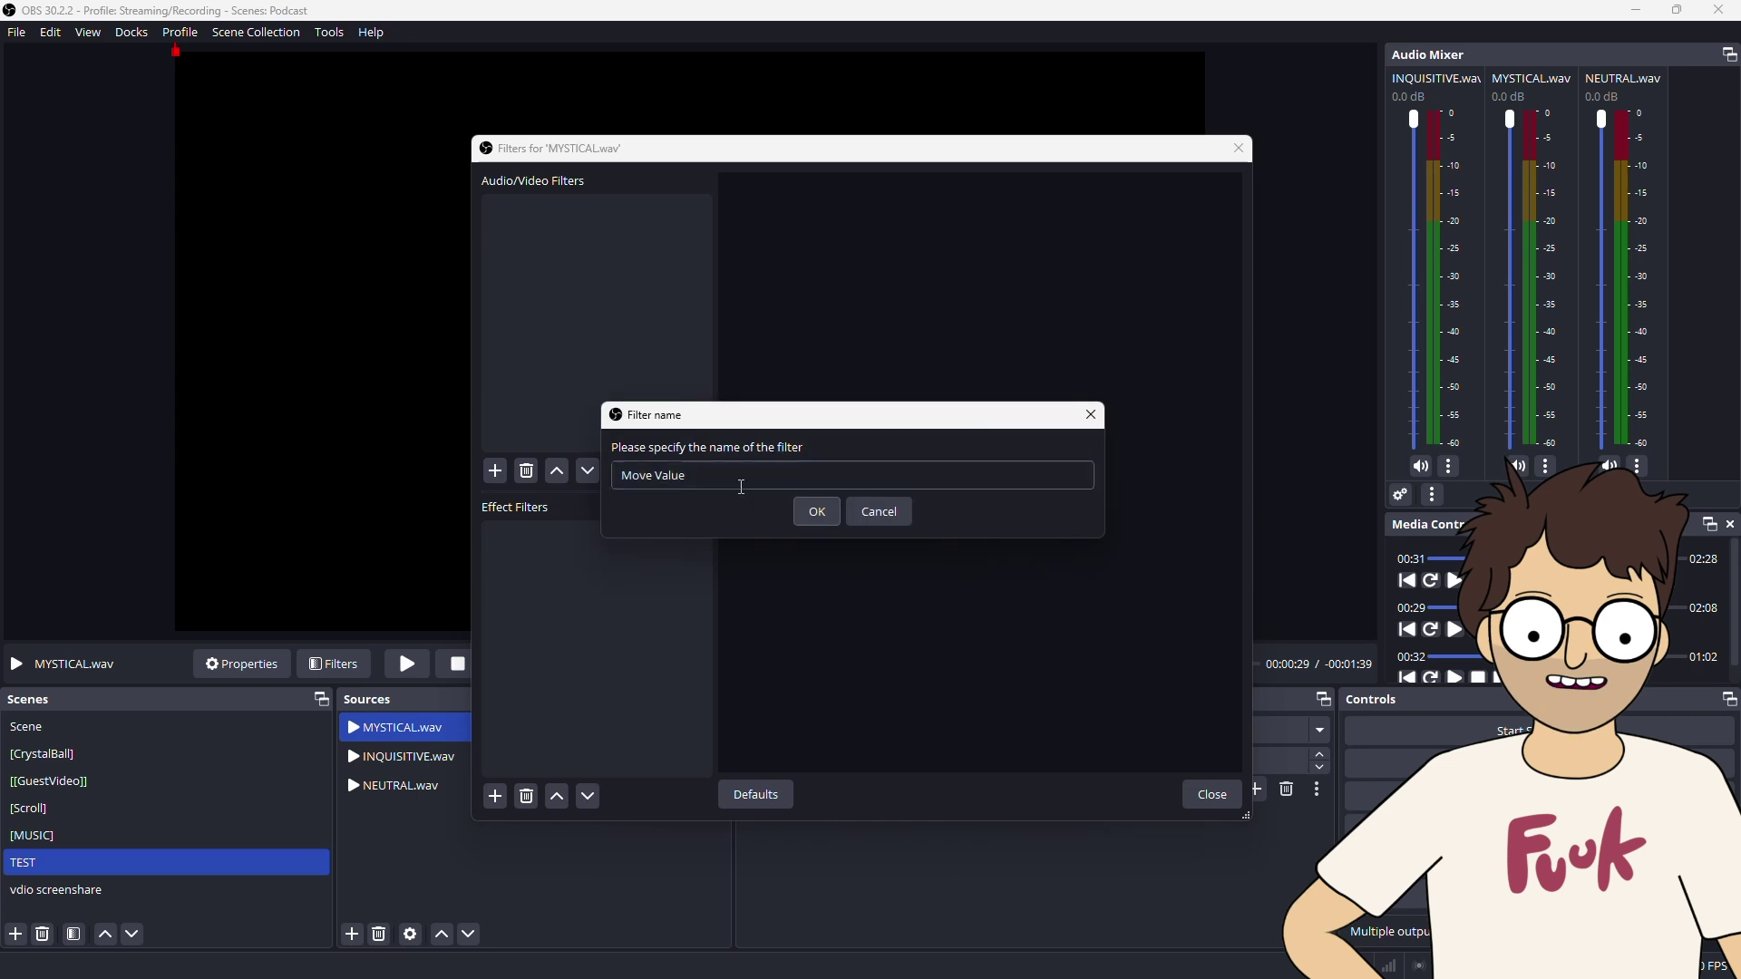
pyautogui.hotkey('ctrl', 'a')
pyautogui.press('BackSpace')
pyautogui.write('MV')
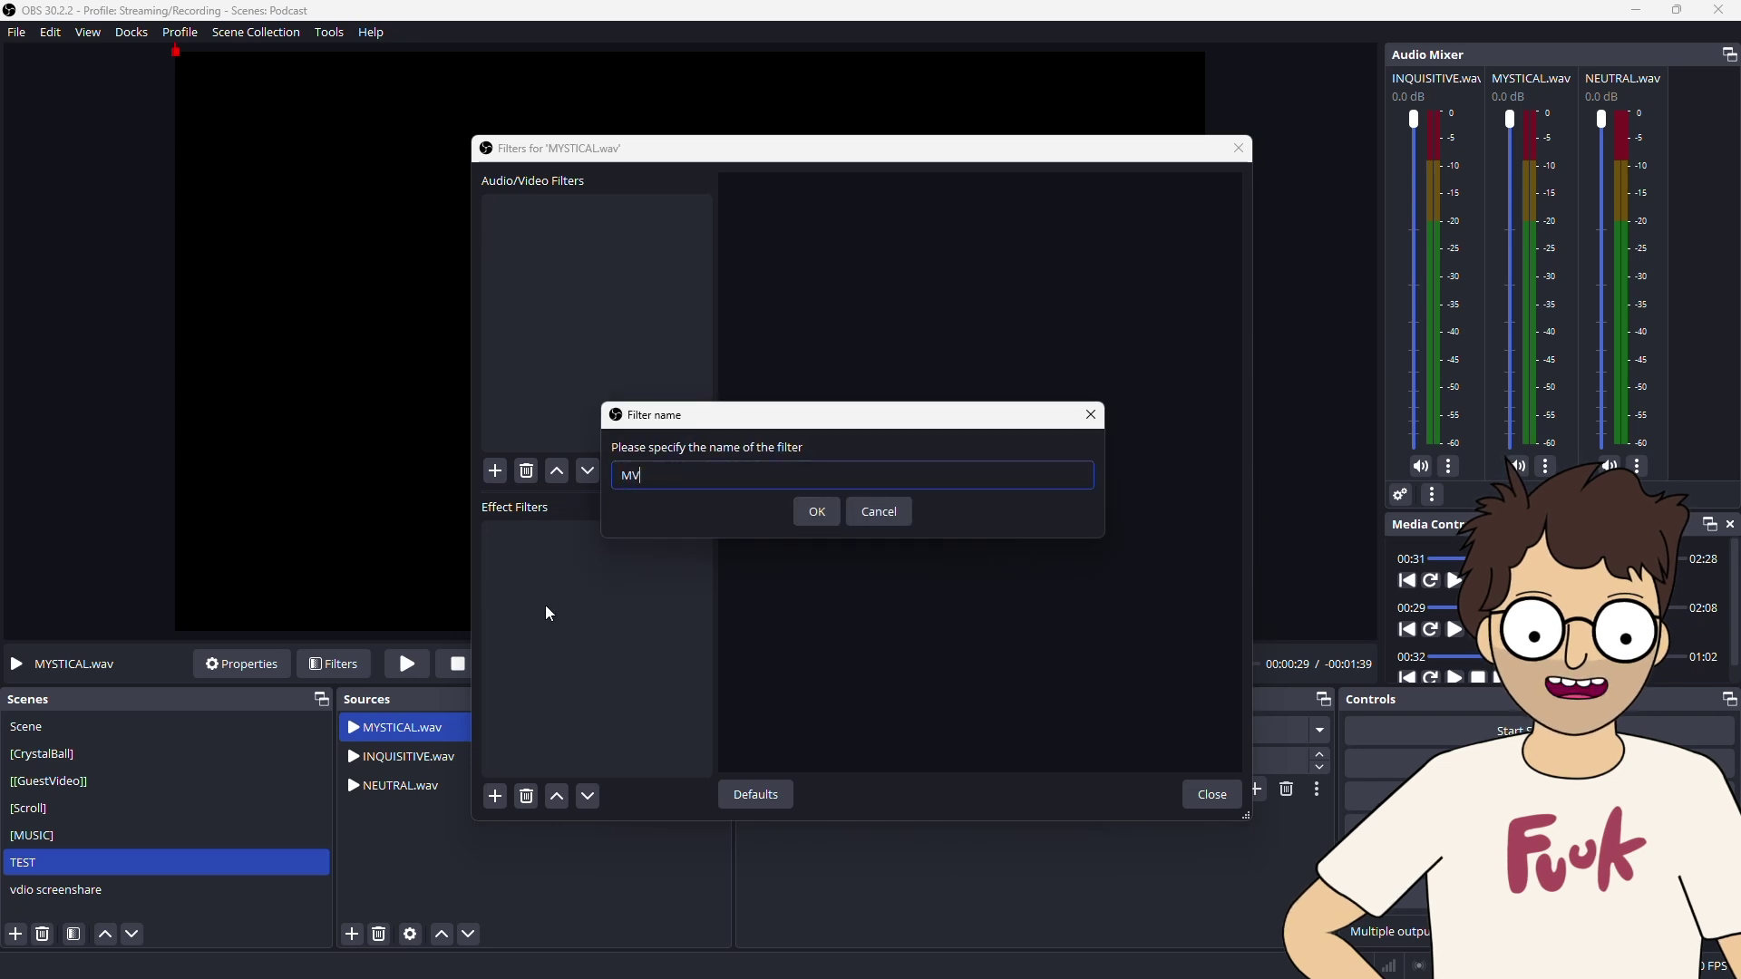
pyautogui.write('_FadeIN')
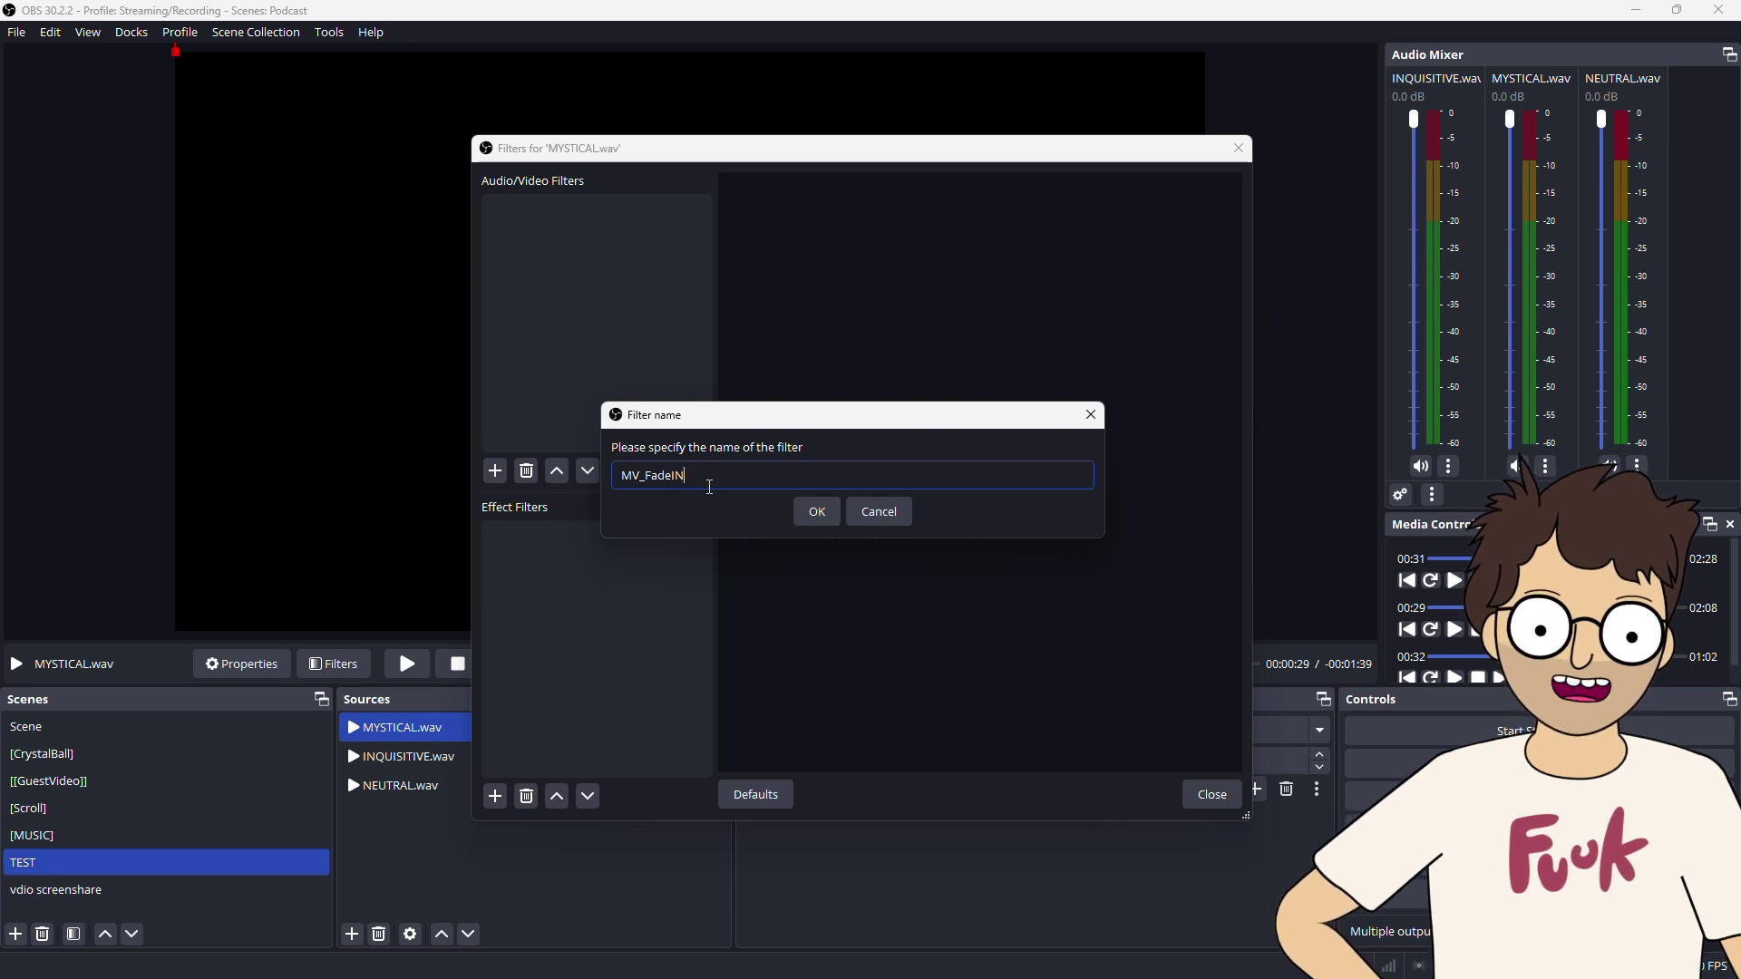
pyautogui.click(804, 513)
# - Configure MV_FadeIN to move the source volume to 100% with a custom duration of 1000 ms
pyautogui.click(1028, 461)
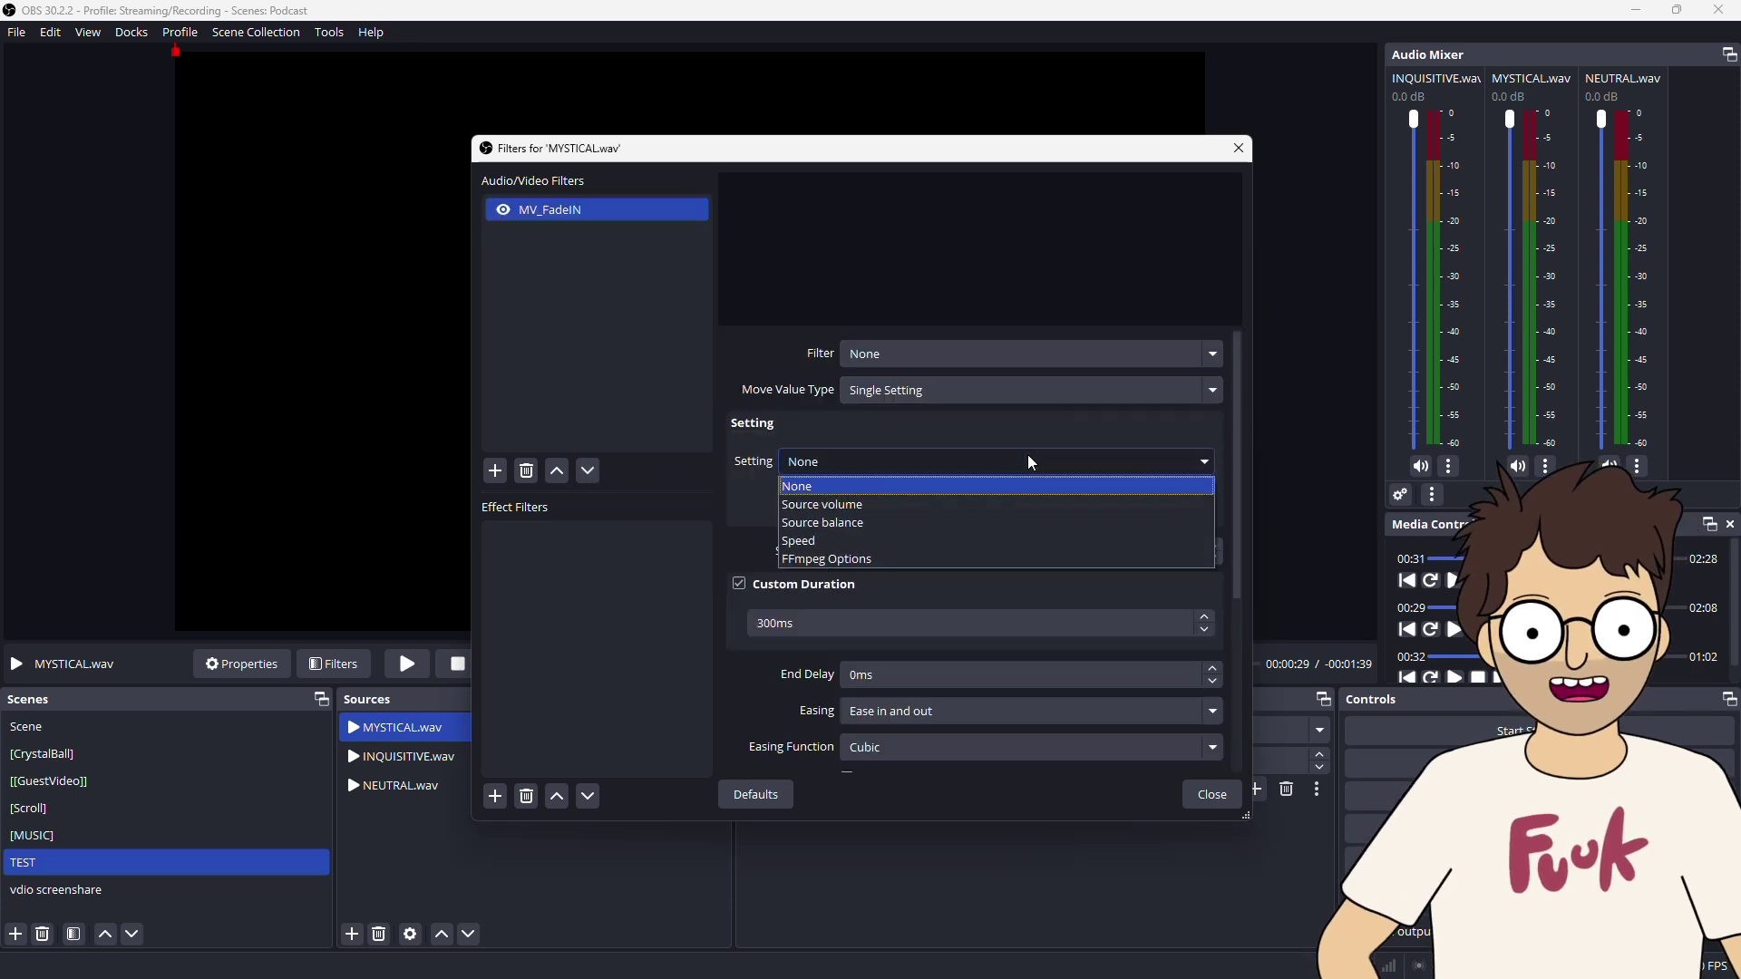
pyautogui.click(919, 506)
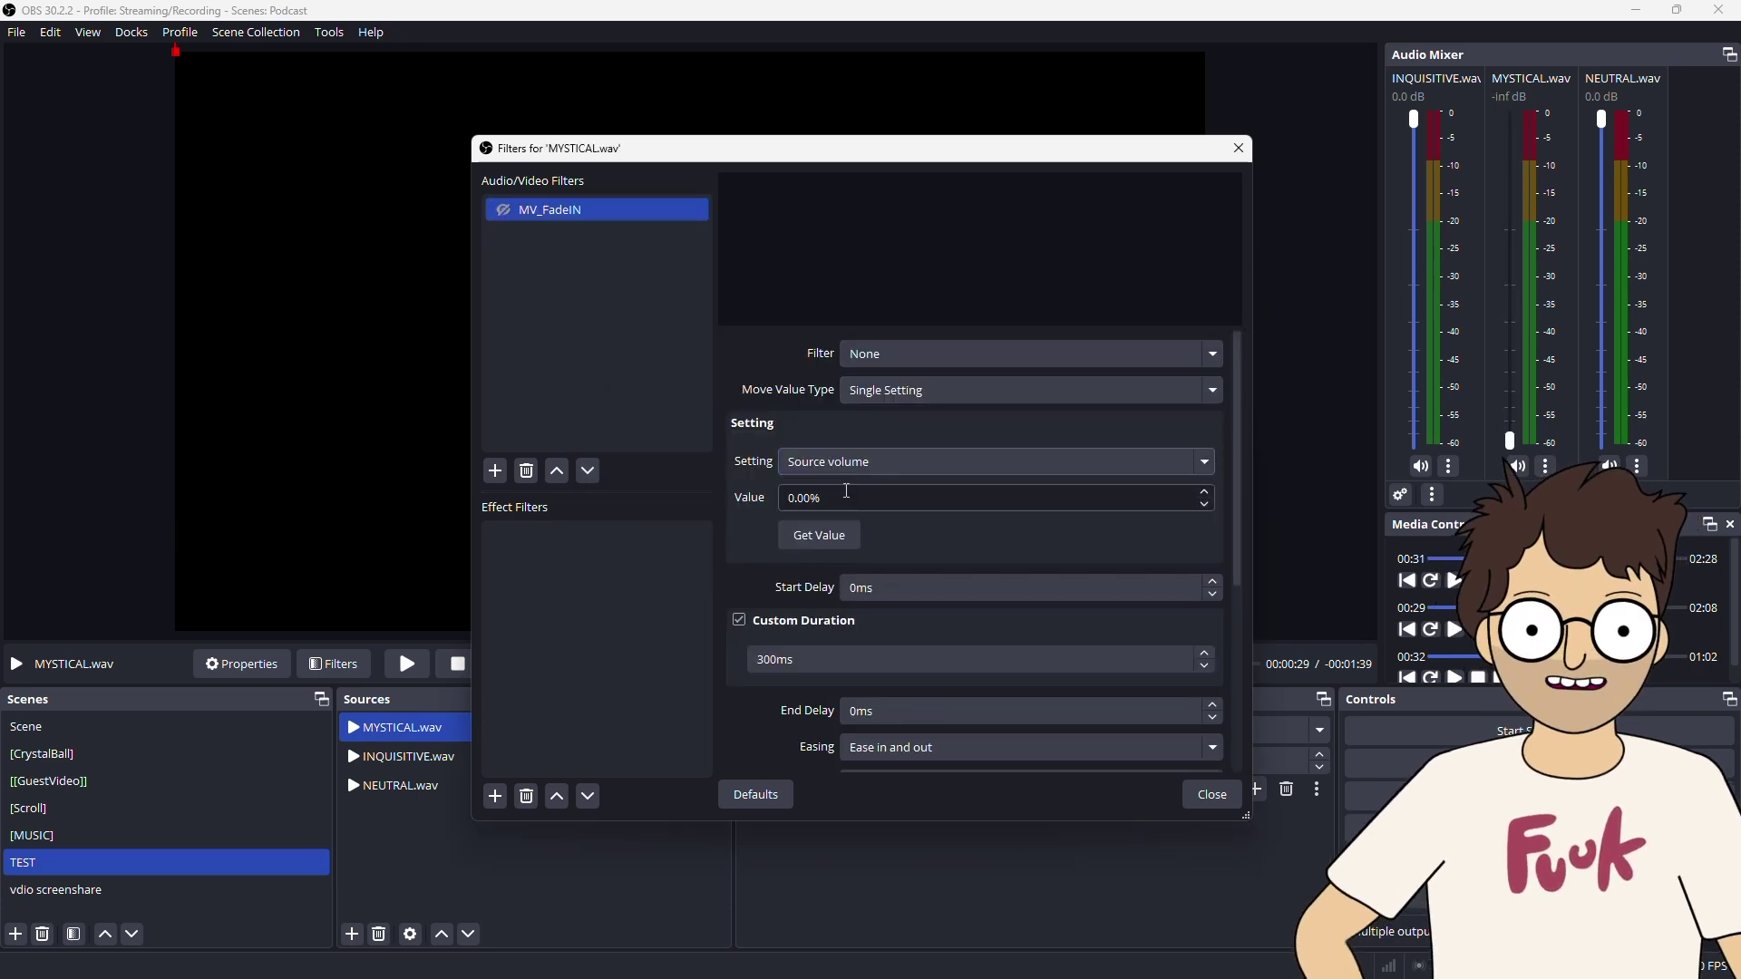
pyautogui.moveTo(847, 491); pyautogui.dragTo(710, 487)
pyautogui.write('100')
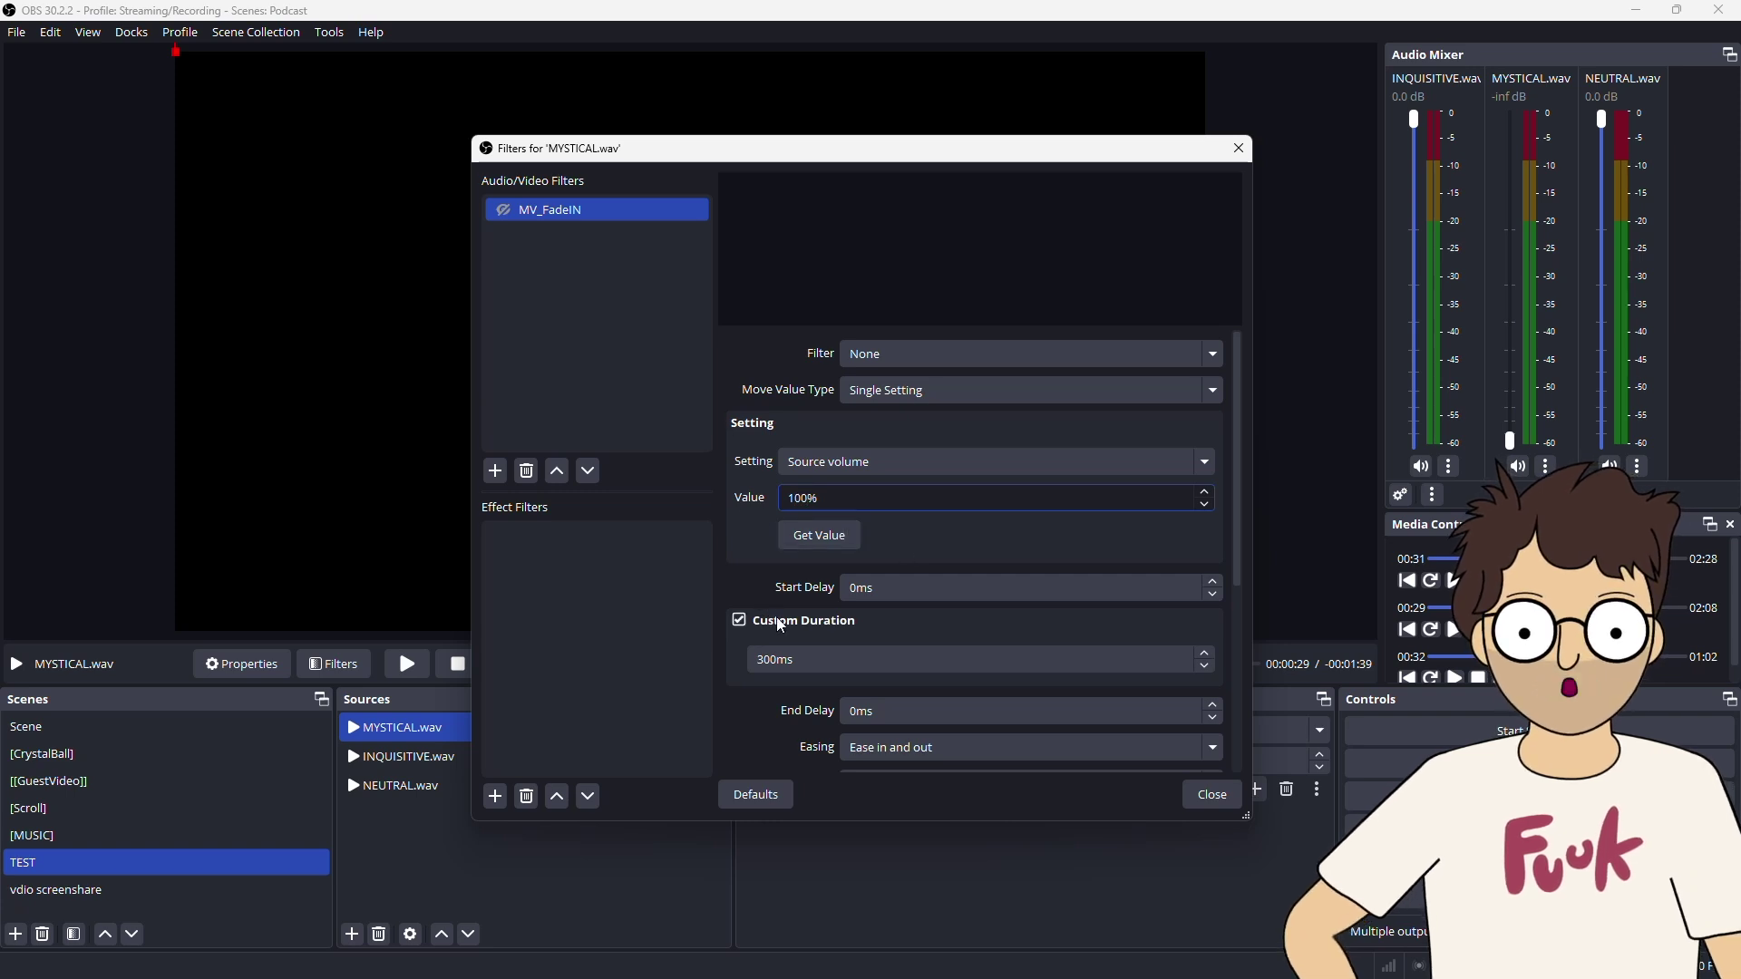
pyautogui.click(761, 660)
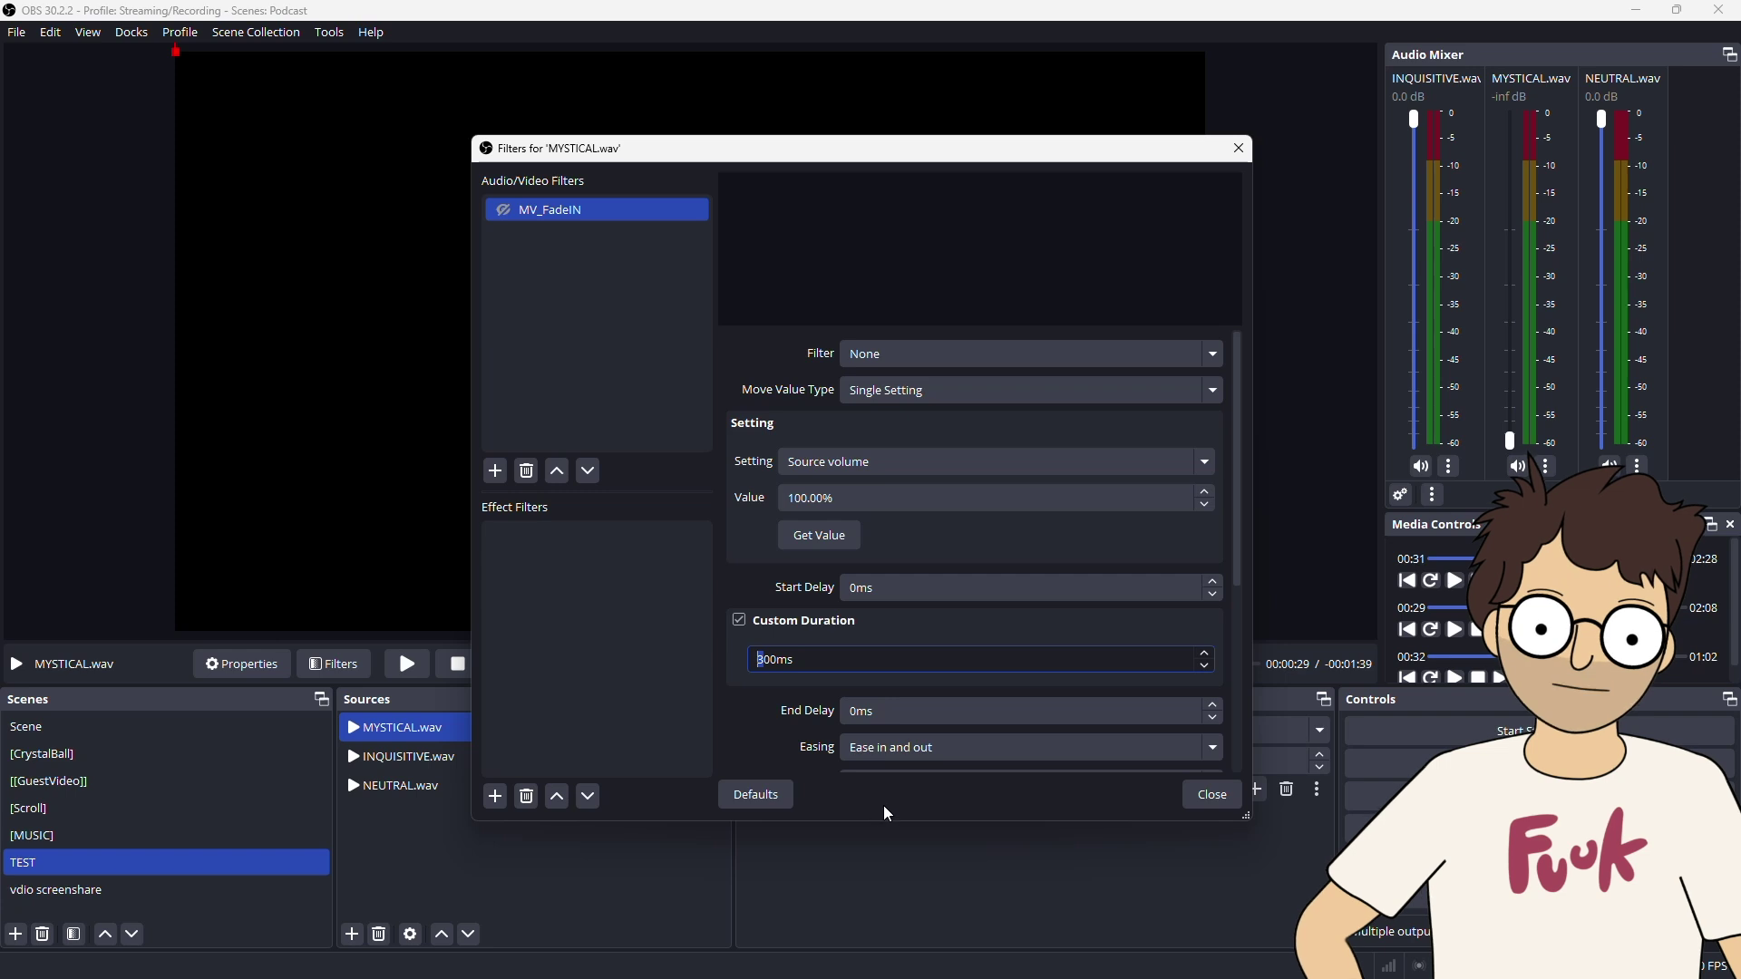
pyautogui.write('10')
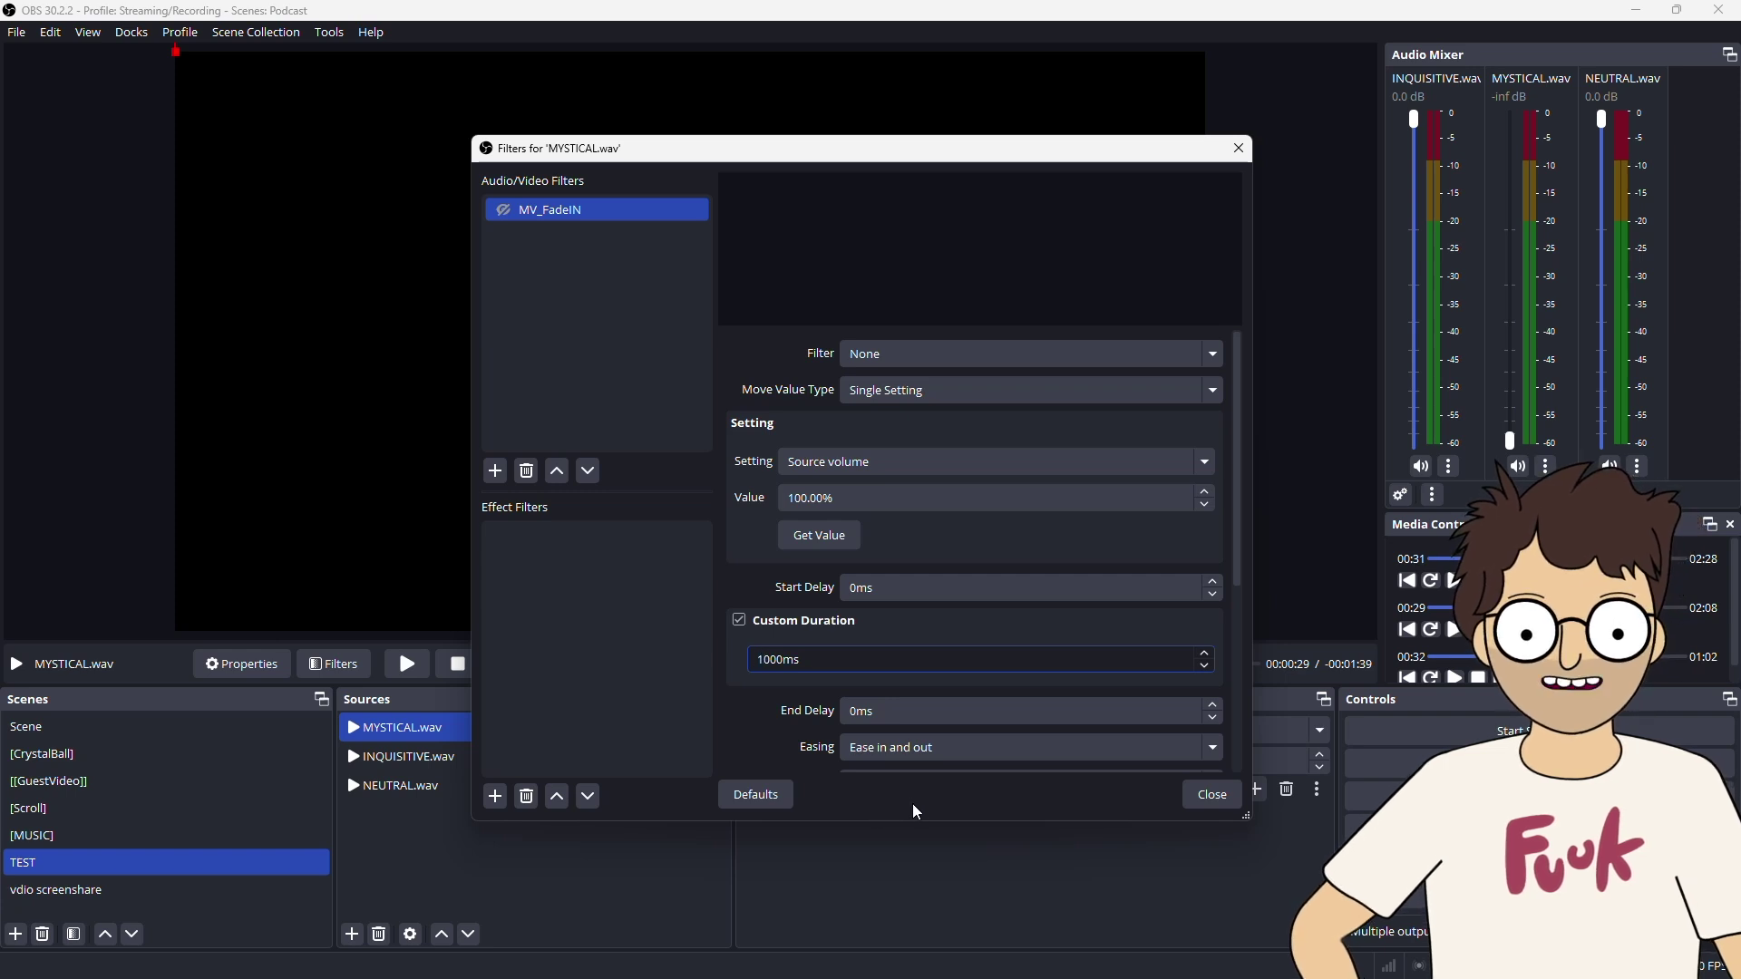
# - Duplicate the MV_FadeIN filter as MV_FadeOUT
pyautogui.rightClick(550, 208)
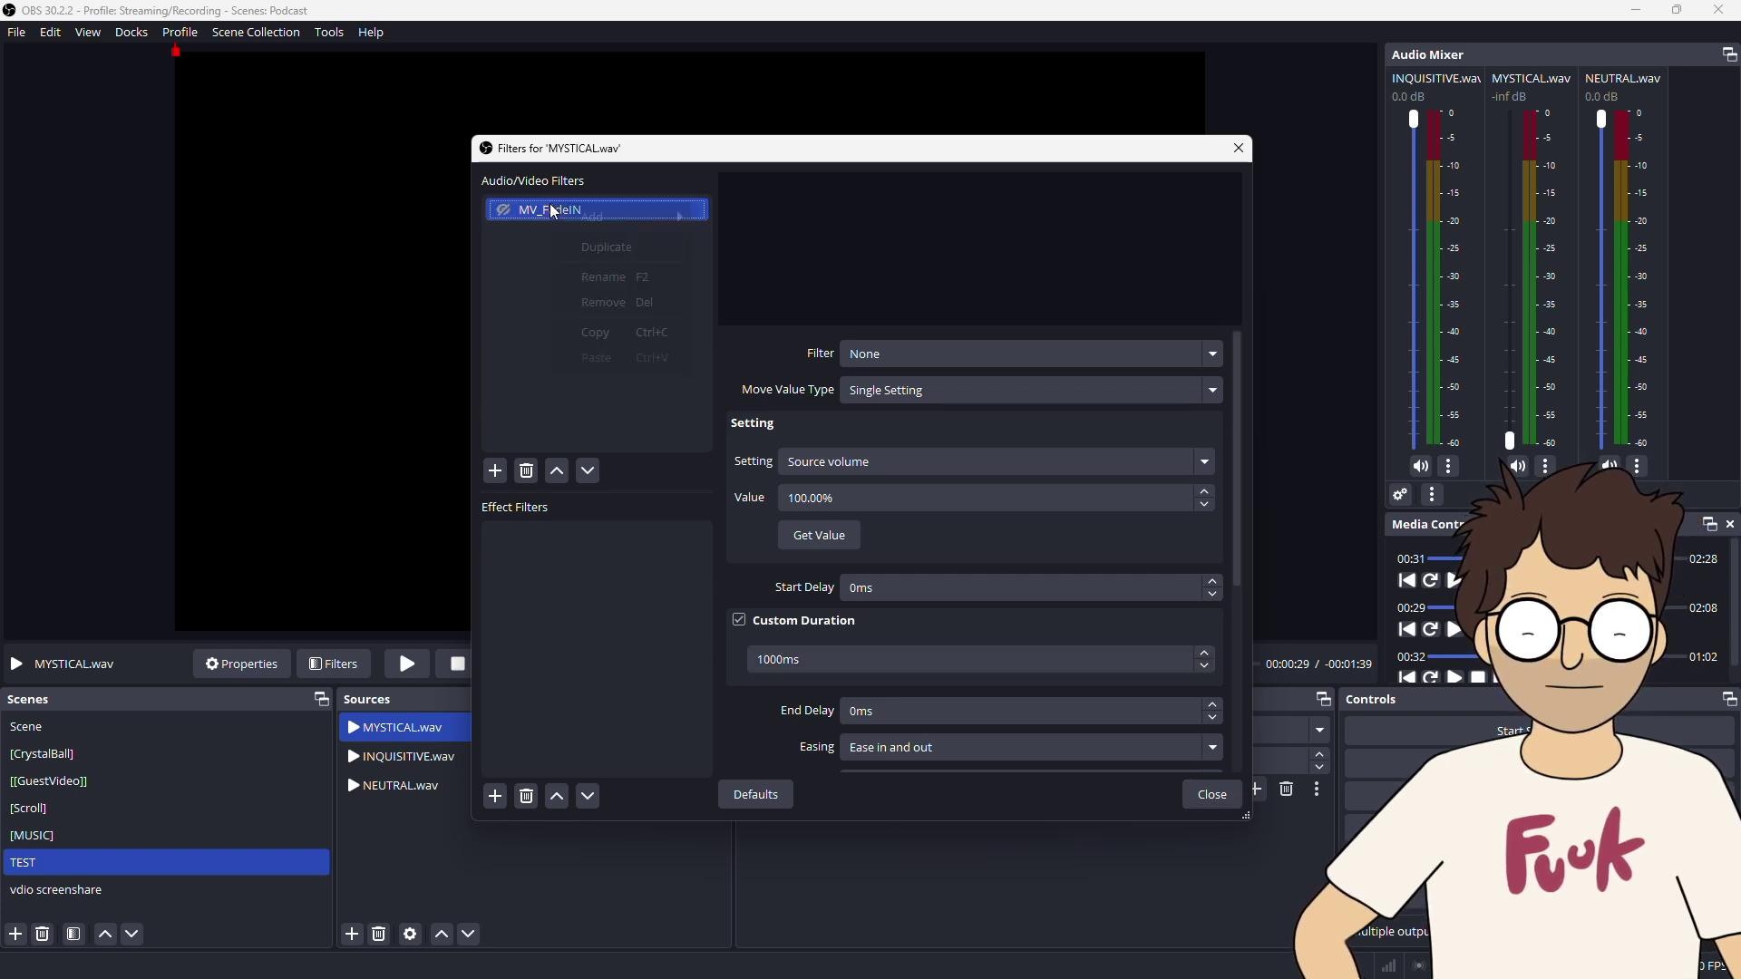
pyautogui.click(605, 263)
pyautogui.press('End')
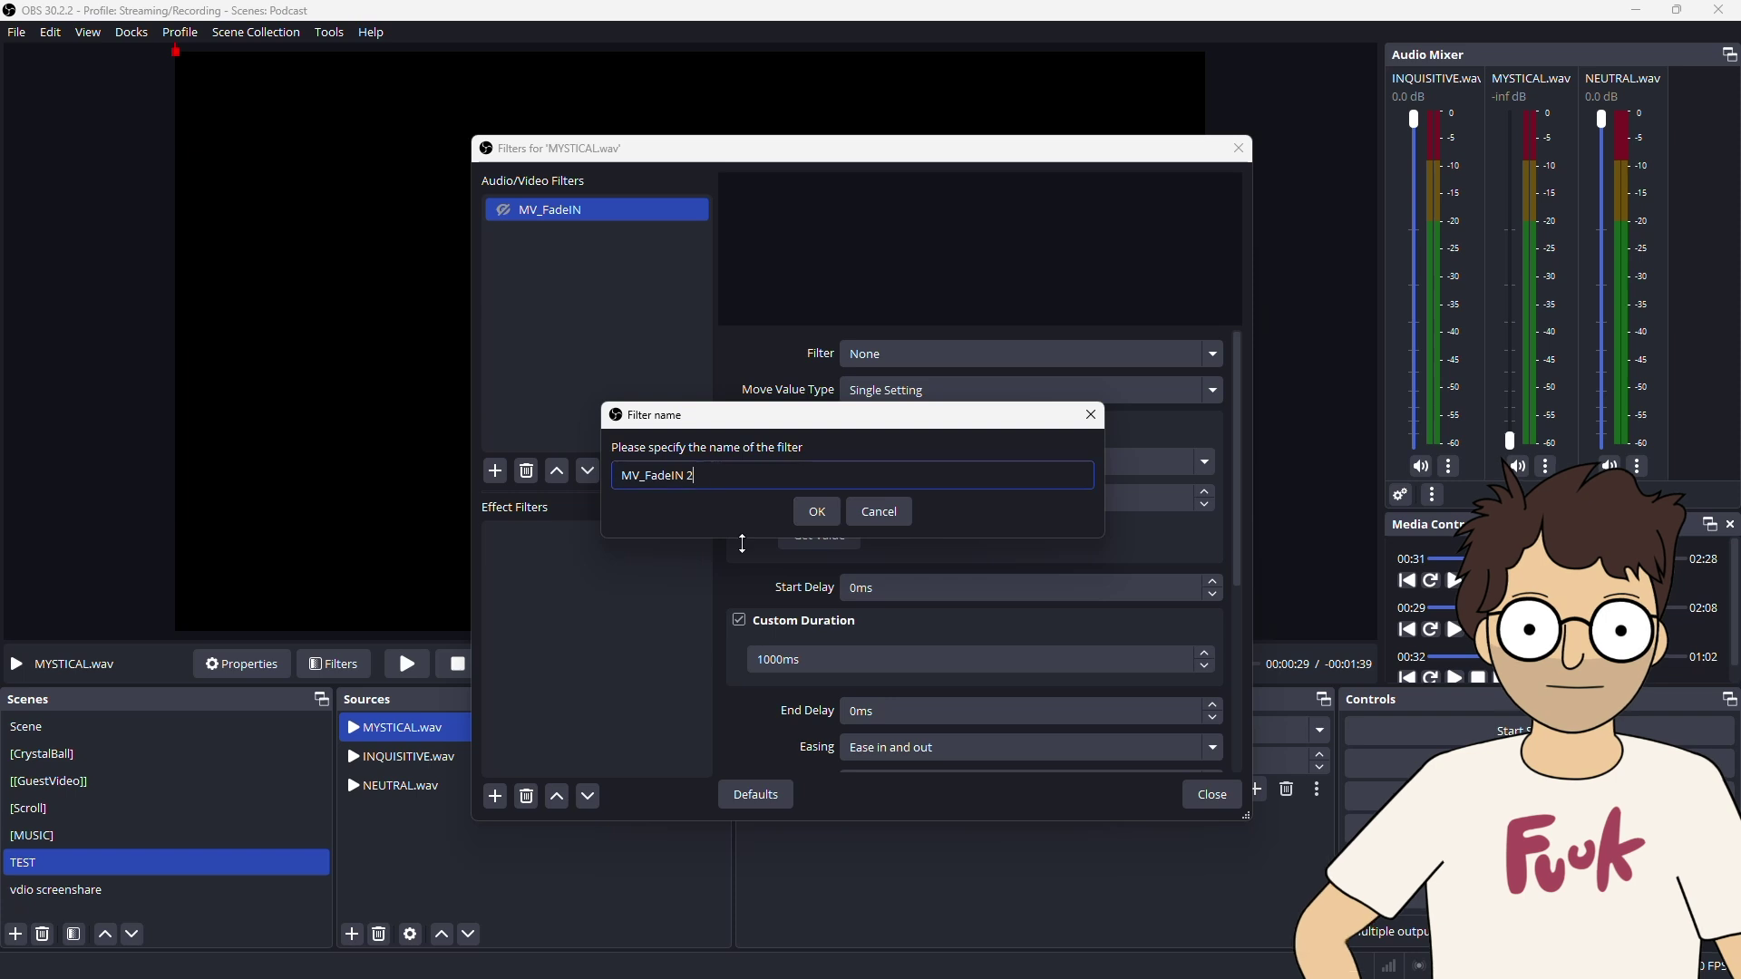
pyautogui.press('BackSpace')
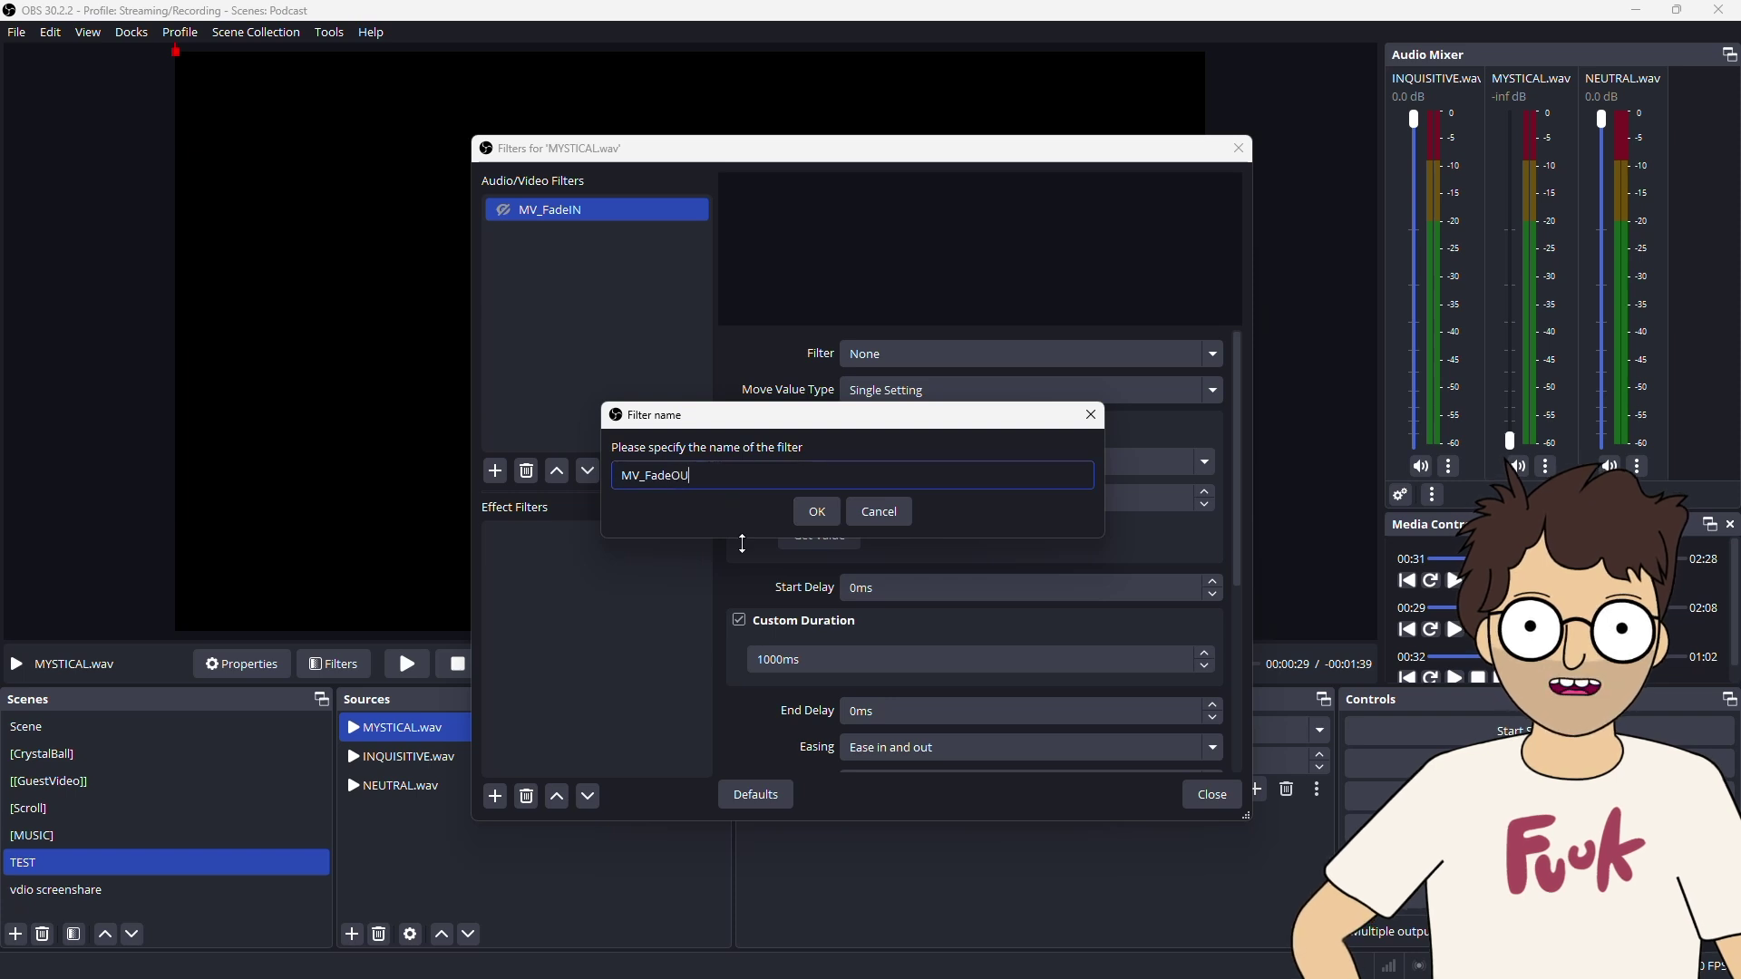
pyautogui.click(817, 511)
# - Set MV_FadeOUT's source volume value to 0% and its custom duration to 3000 ms, and close the filters
pyautogui.moveTo(821, 498); pyautogui.dragTo(767, 498)
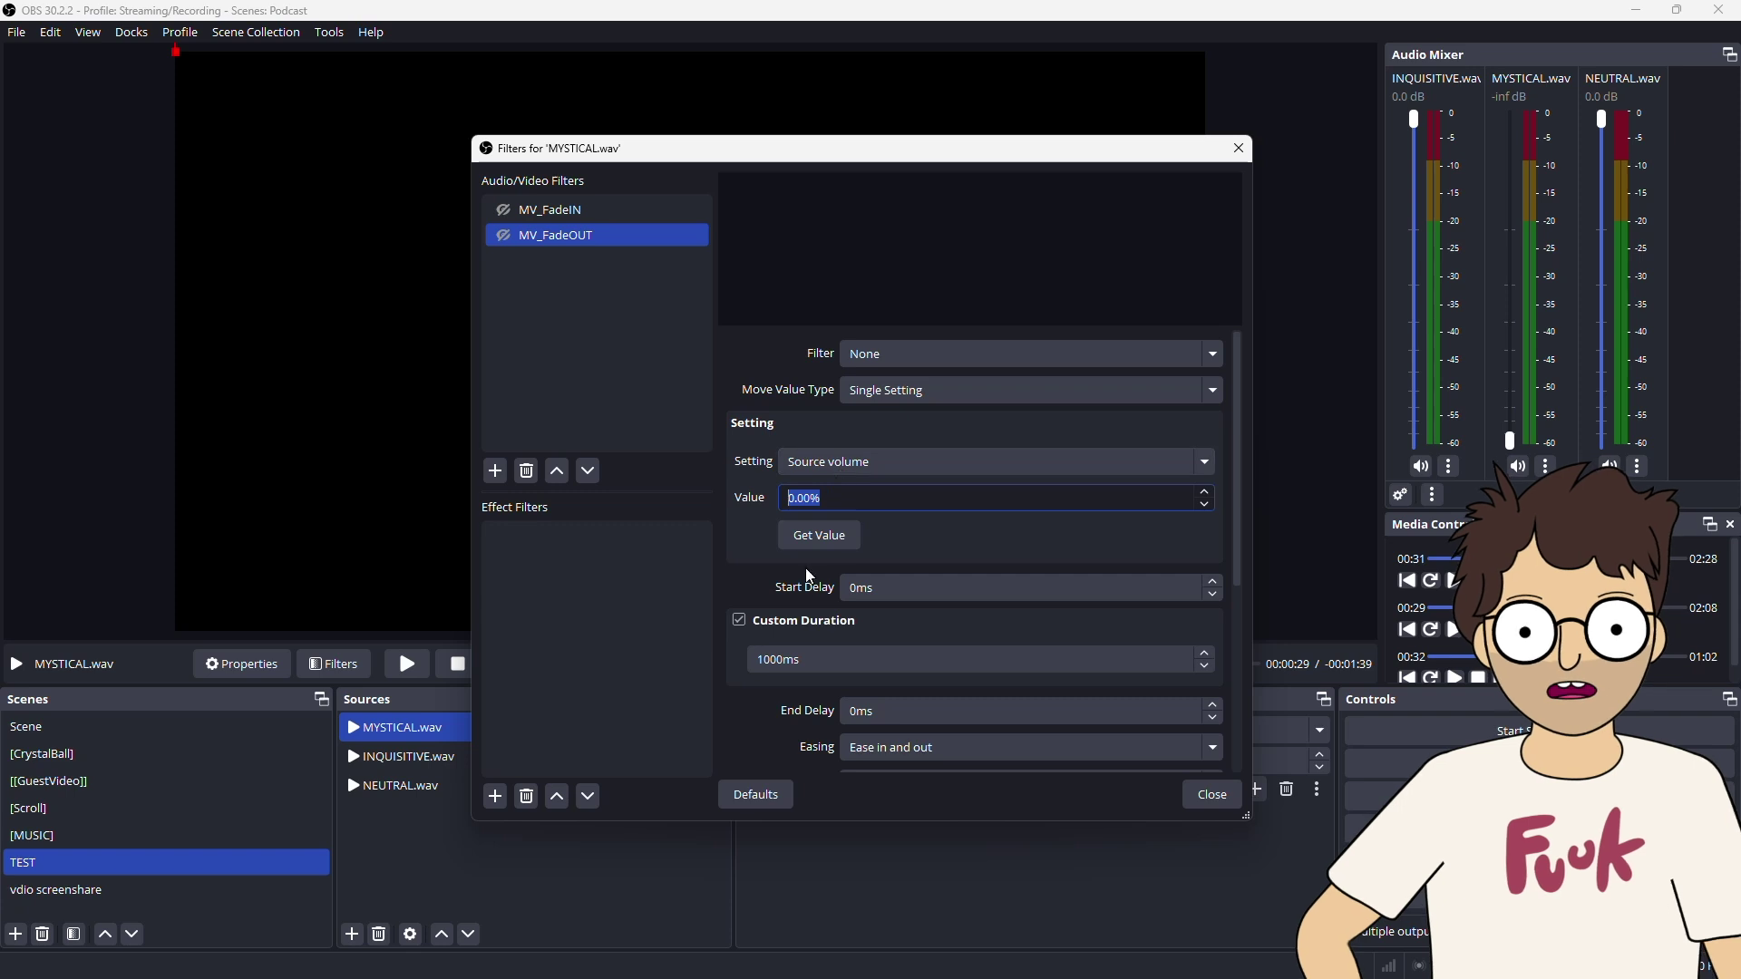
pyautogui.click(762, 662)
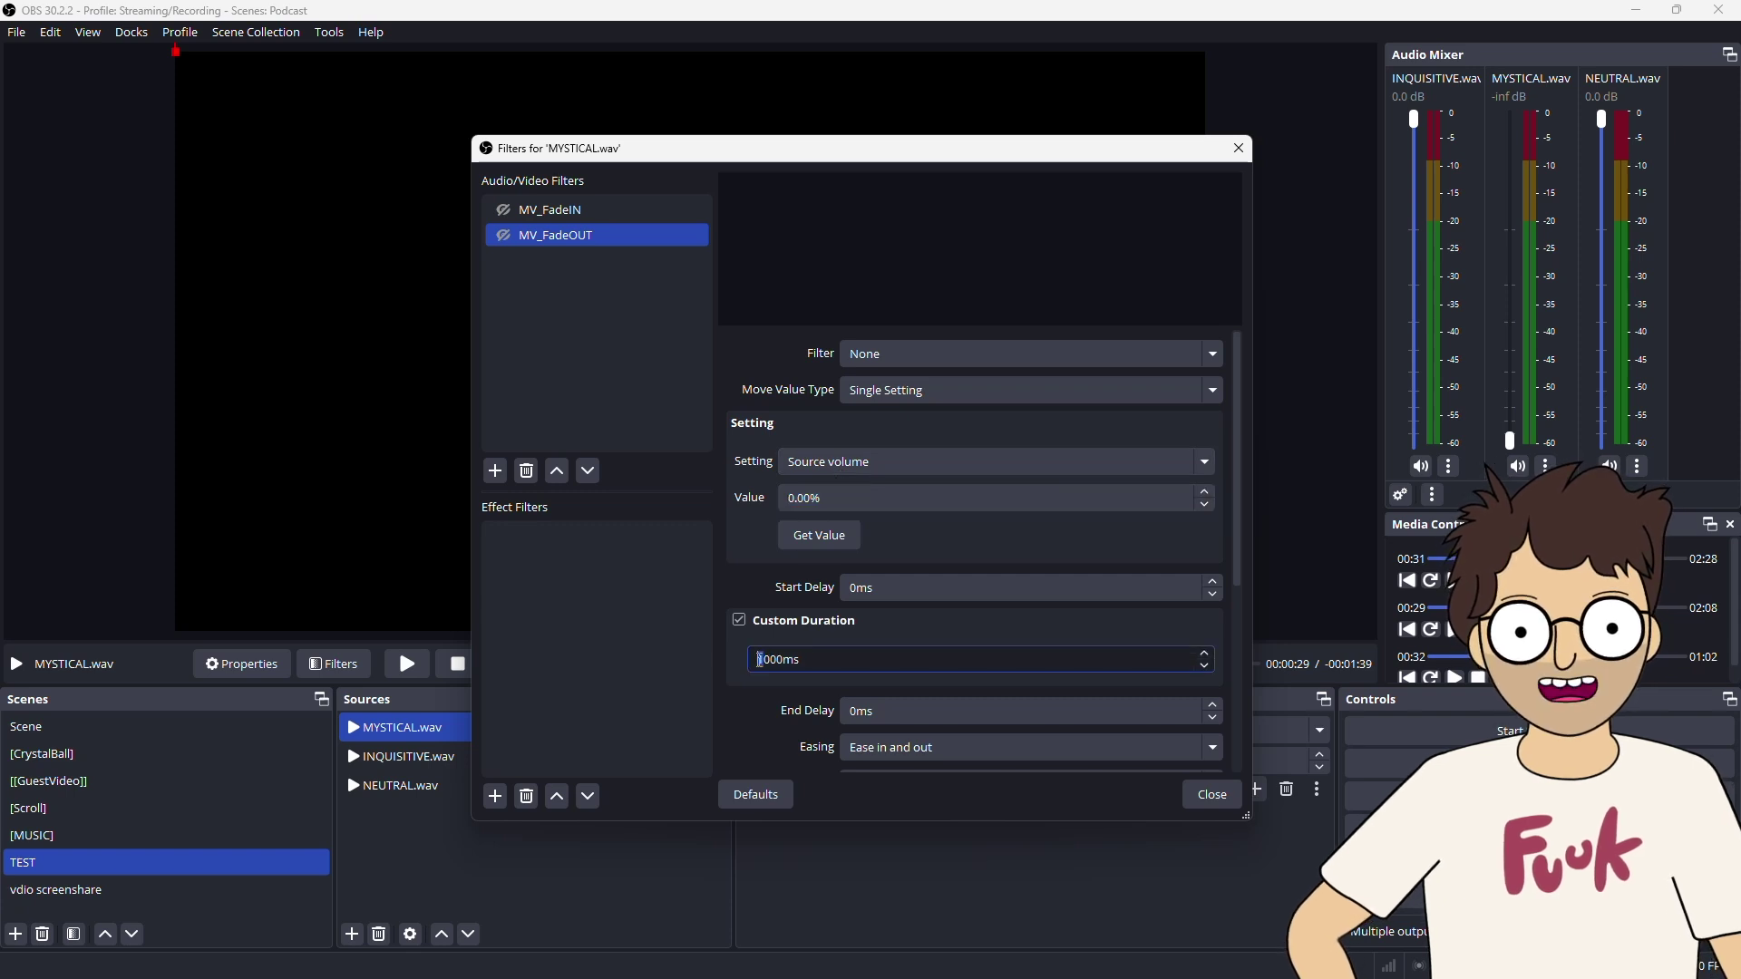
pyautogui.press('BackSpace')
pyautogui.write('3')
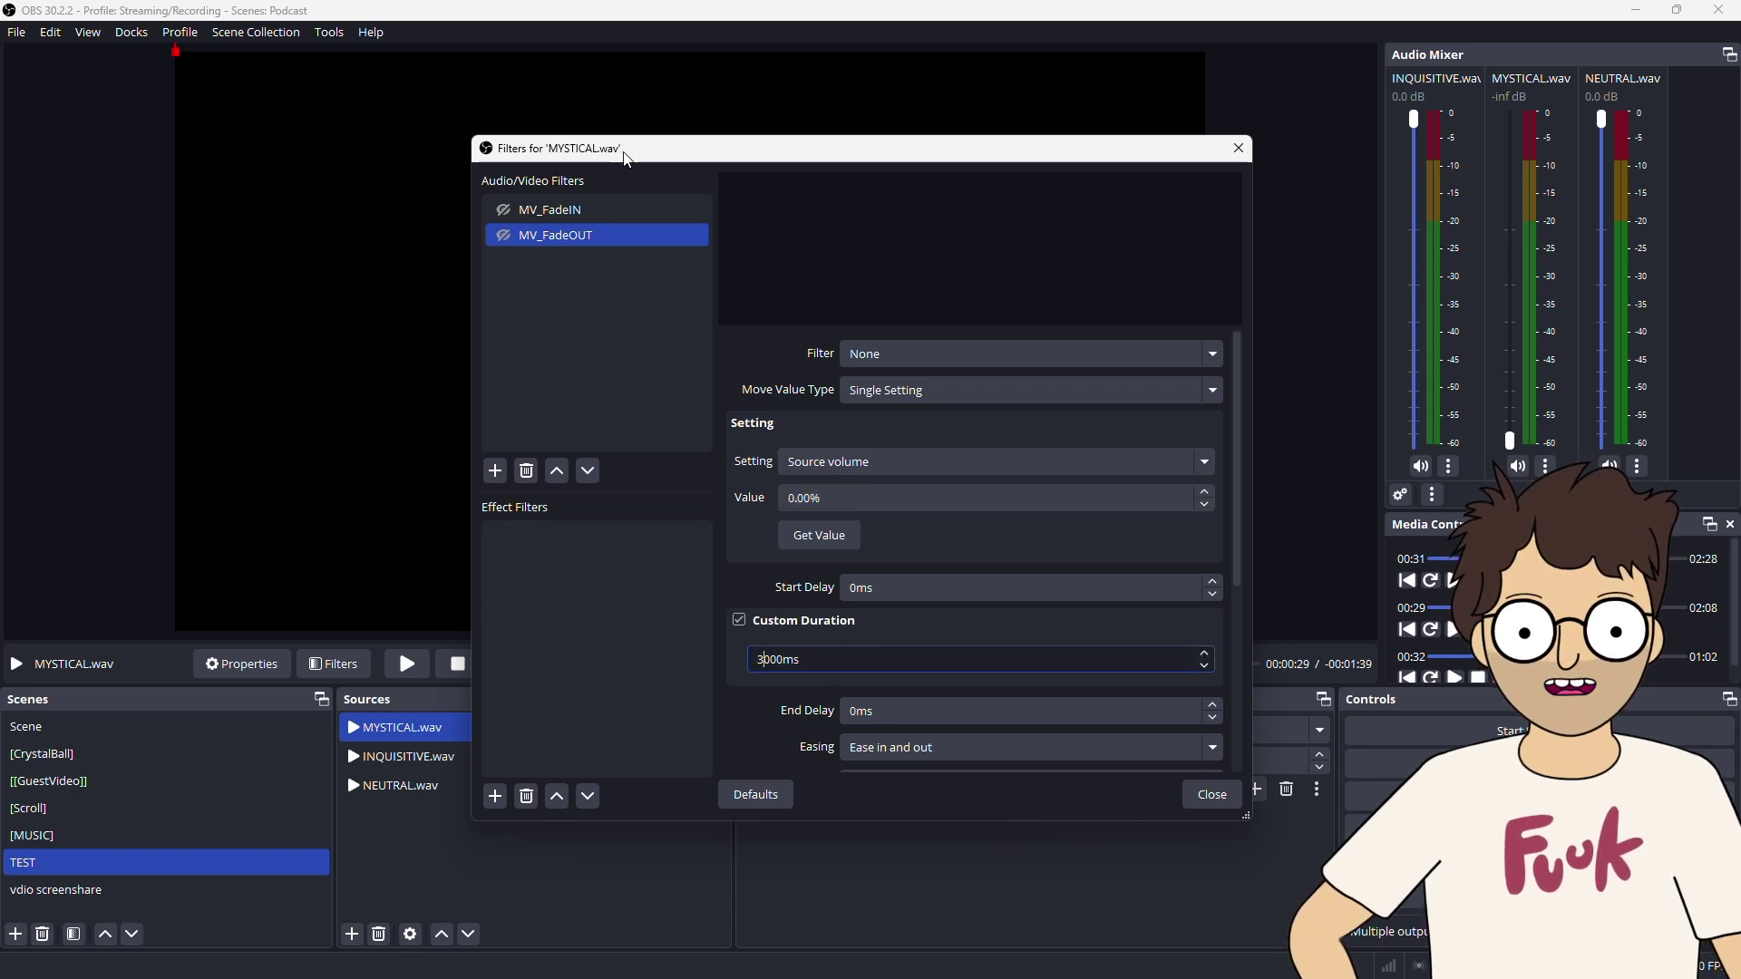
pyautogui.click(1215, 799)
# - Copy the filters from MYSTICAL.wav and paste them onto INQUISITIVE.wav and NEUTRAL.wav
pyautogui.rightClick(415, 724)
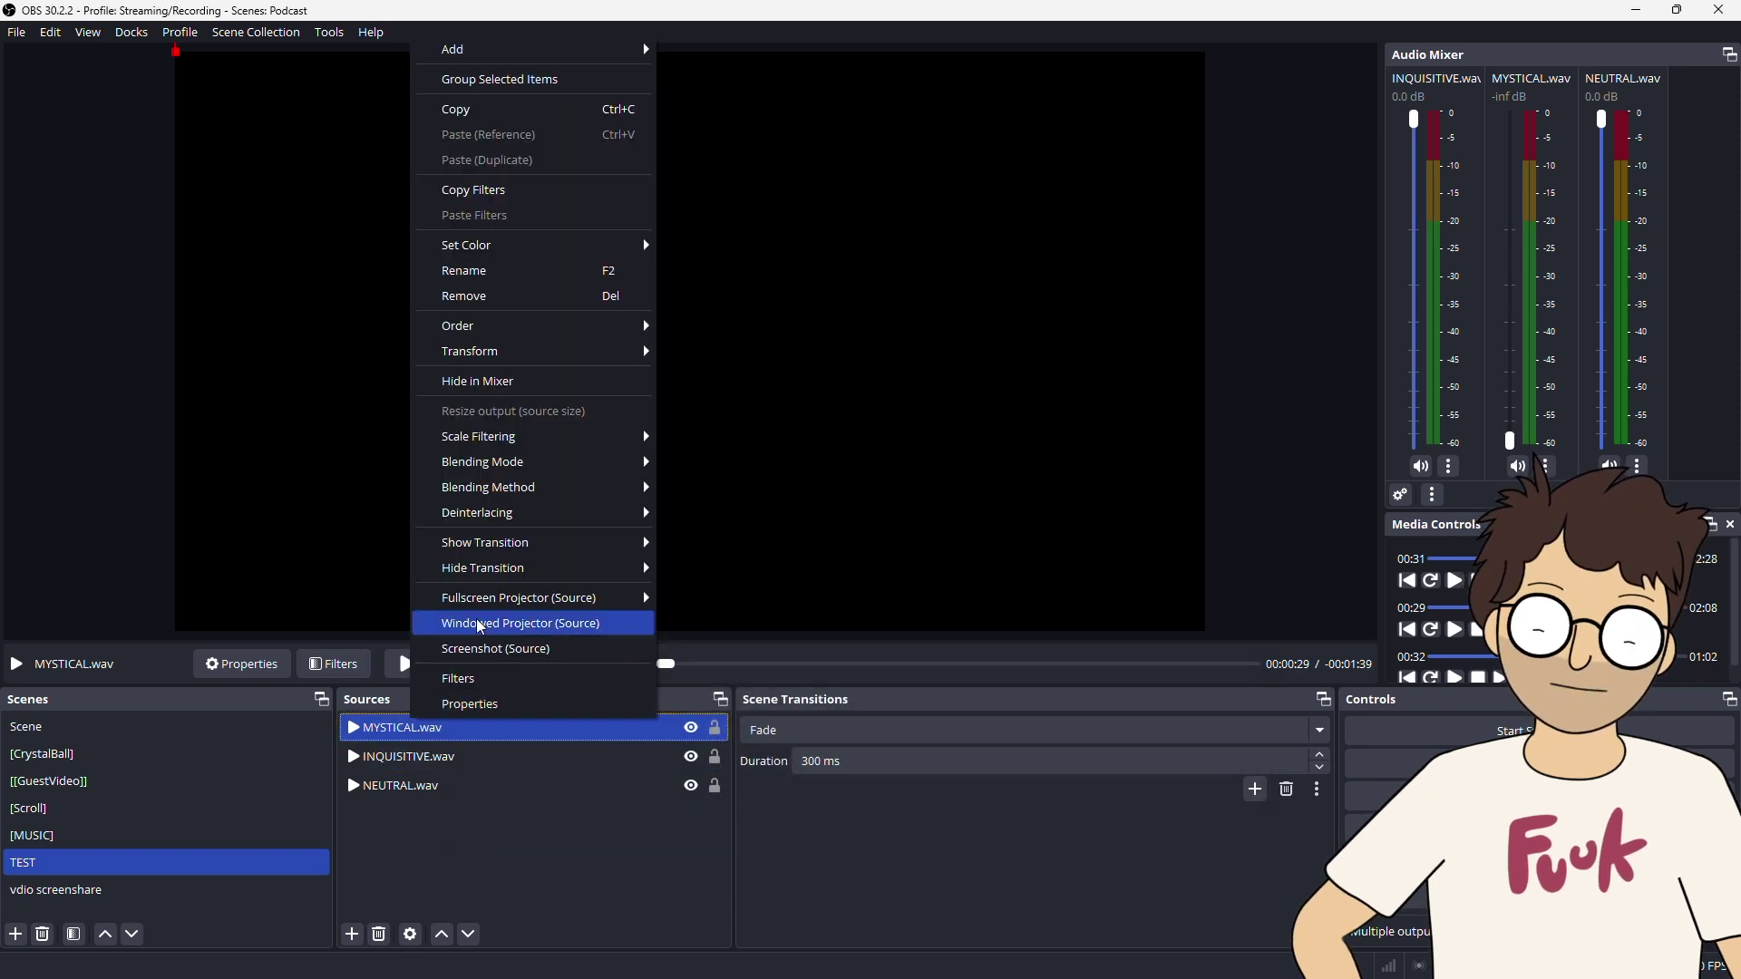
pyautogui.click(459, 190)
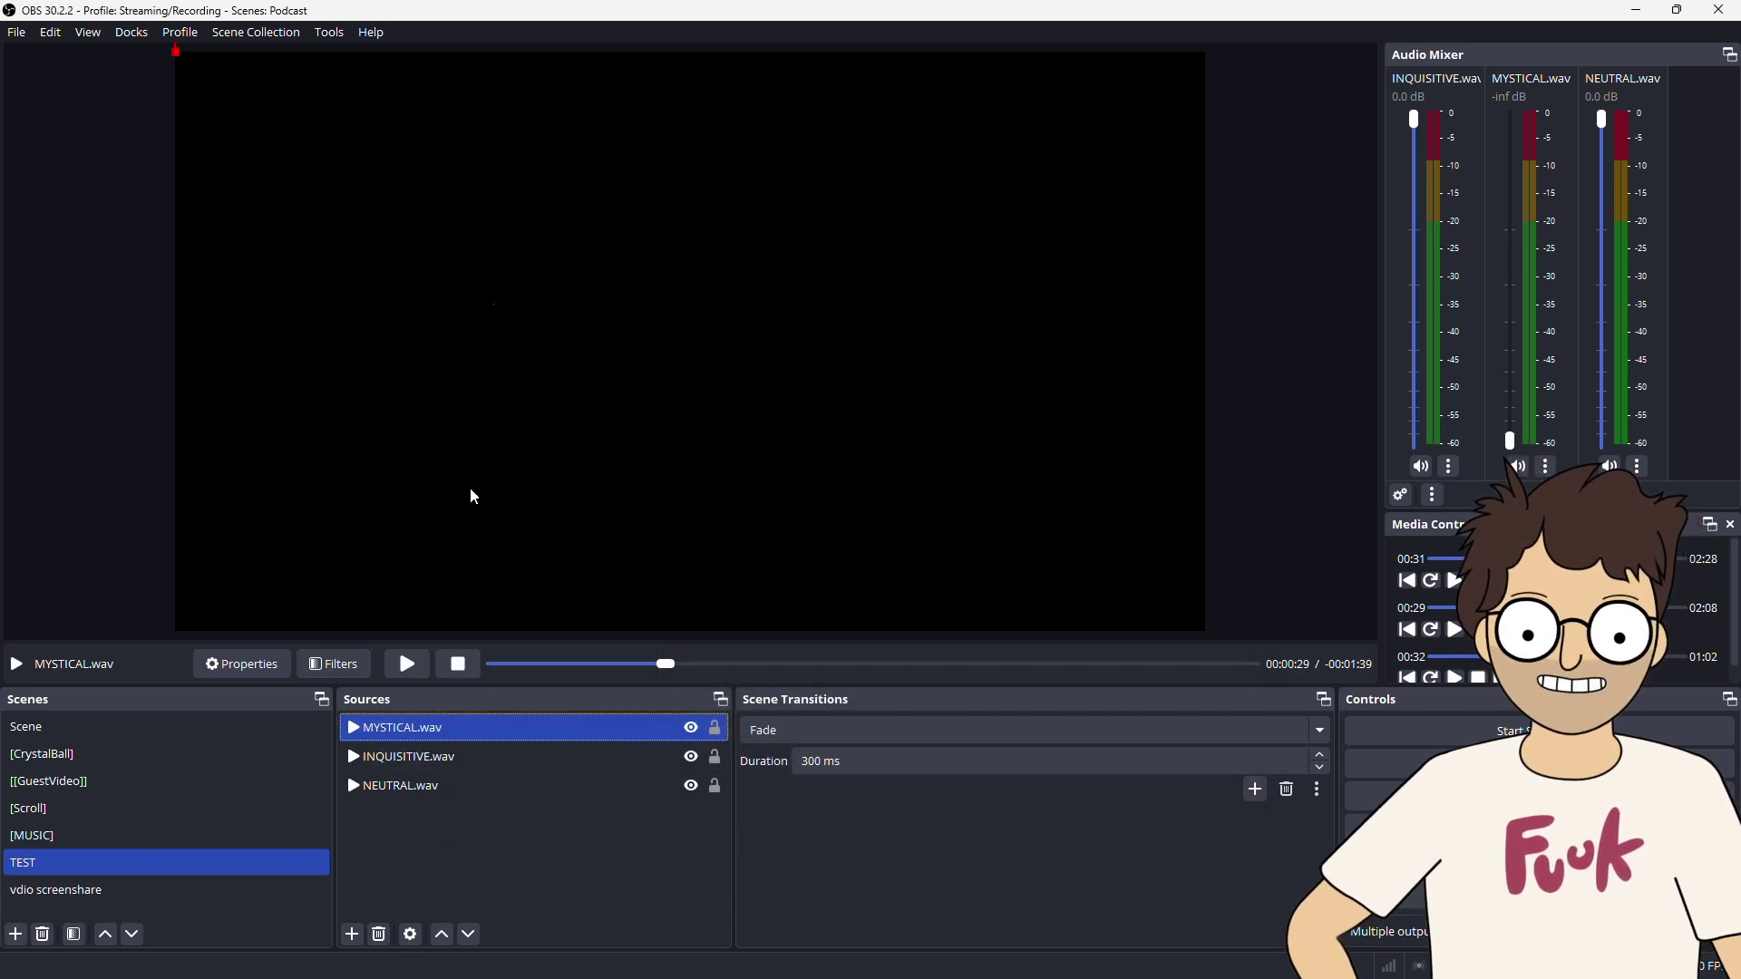
pyautogui.click(455, 758)
pyautogui.rightClick(455, 758)
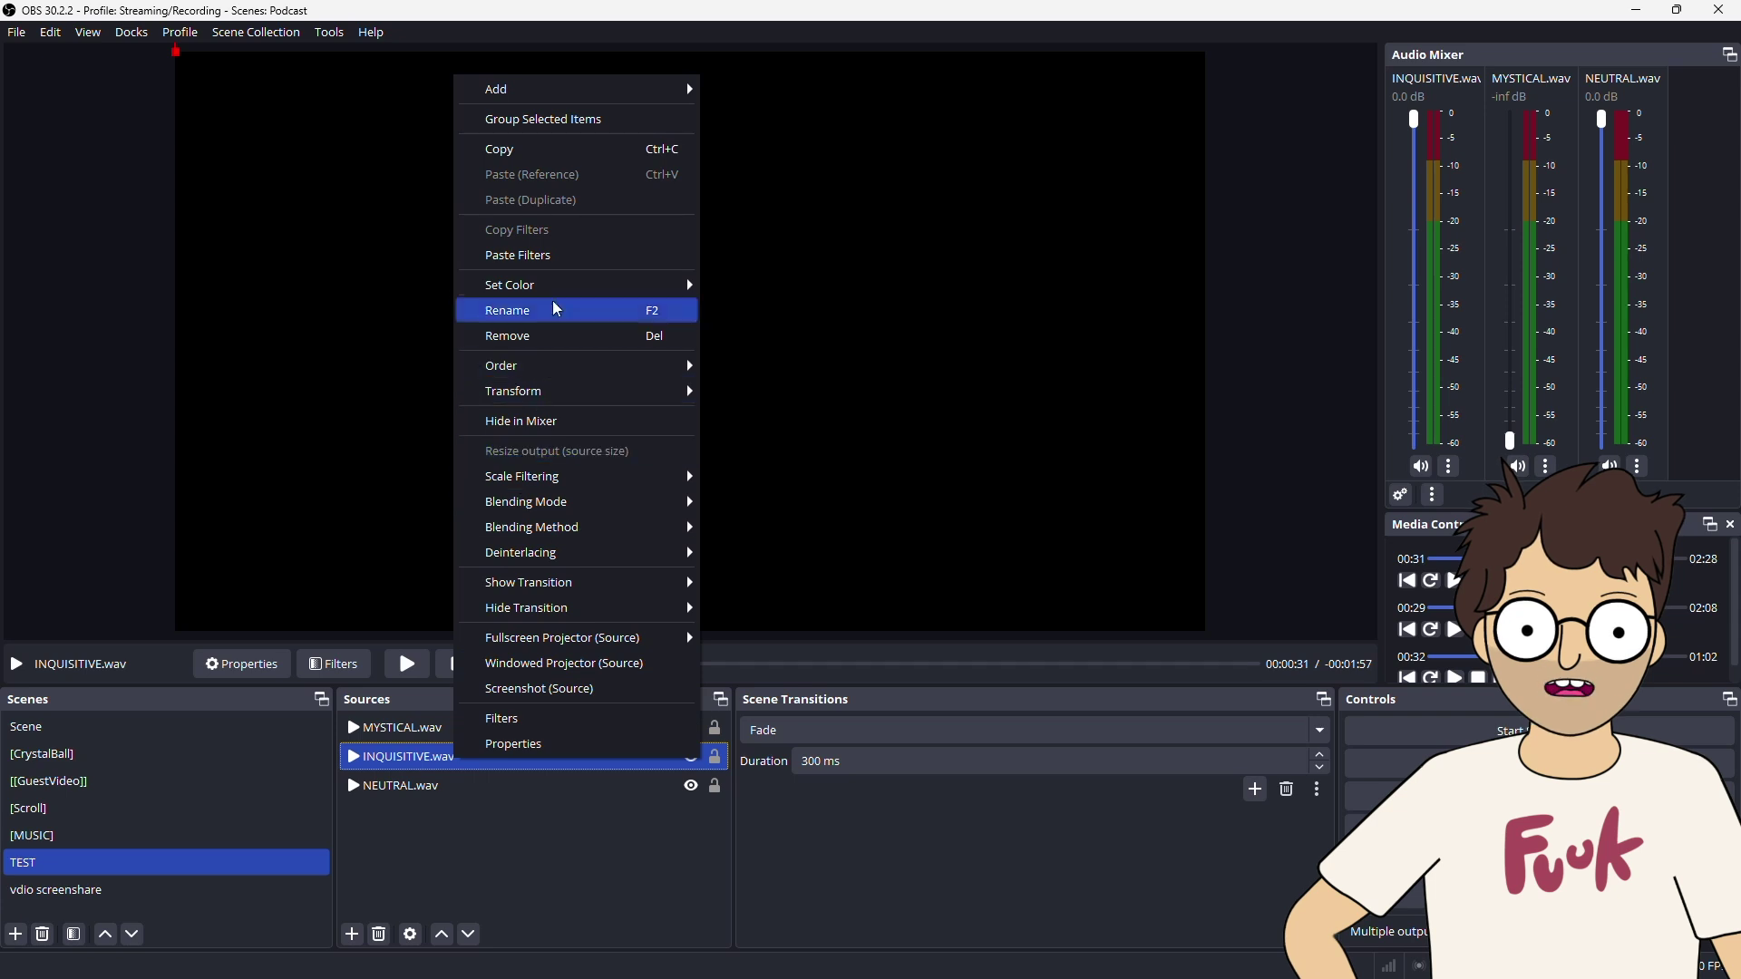
pyautogui.click(561, 272)
pyautogui.click(407, 785)
pyautogui.rightClick(408, 787)
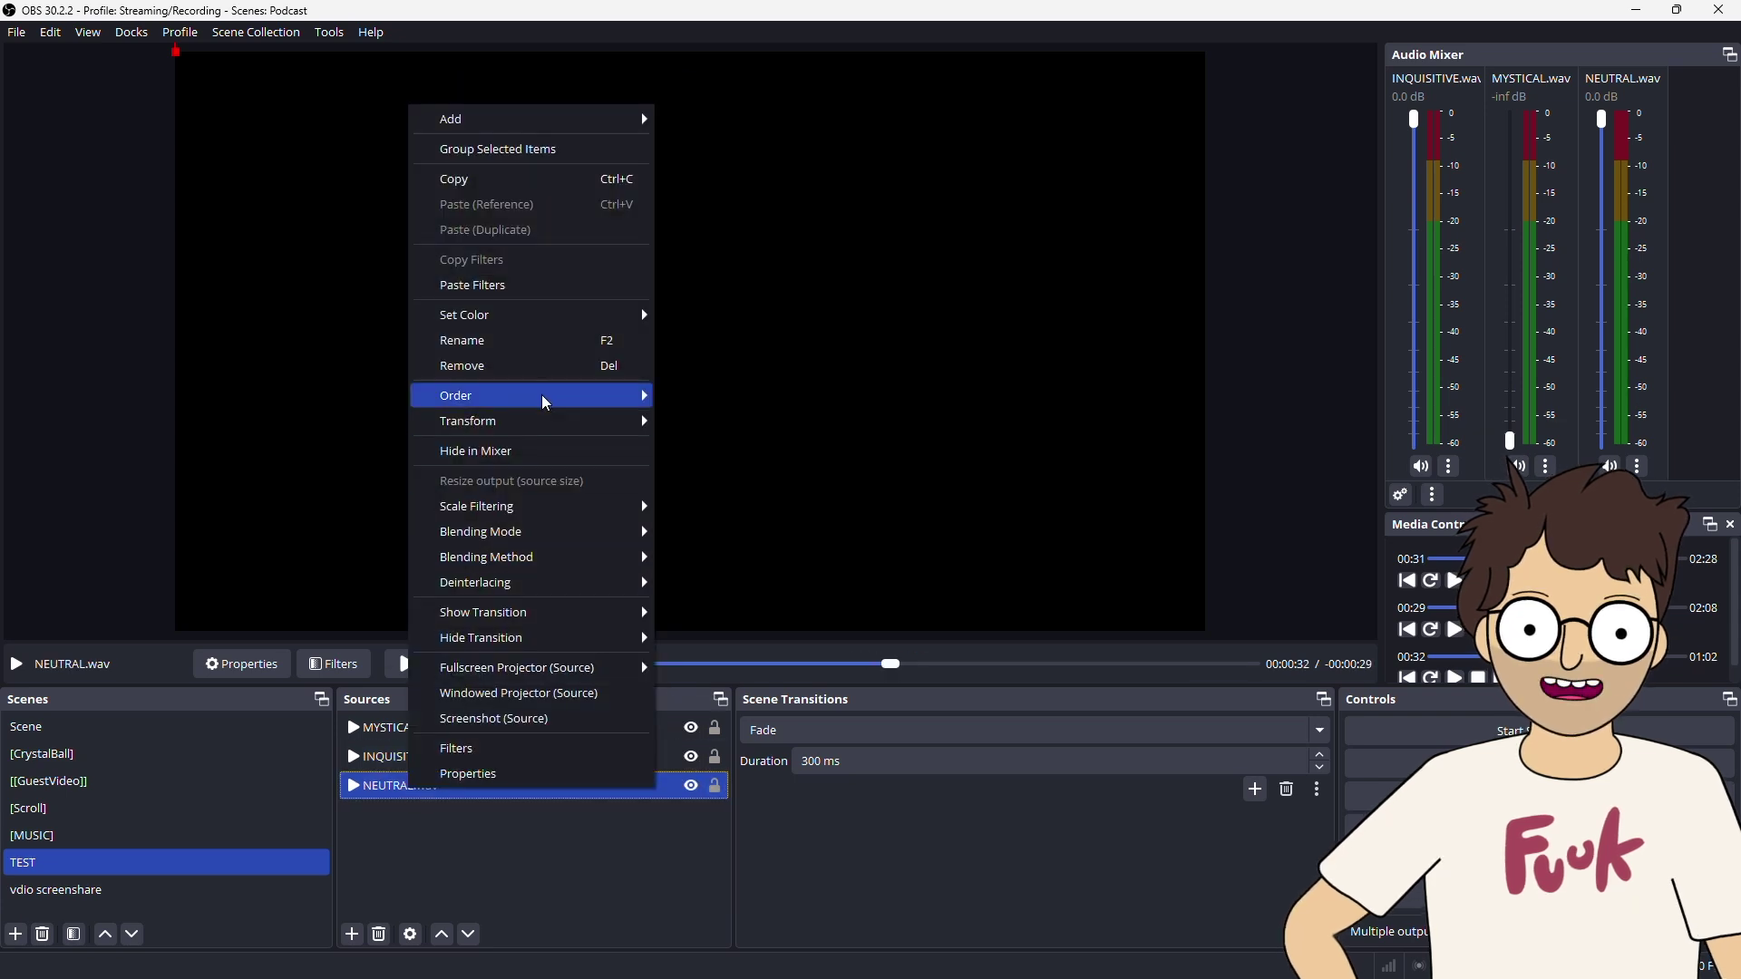
pyautogui.click(576, 297)
# - Set the MV_FadeOUT filter's source volume value to 0% on INQUISITIVE.wav and close its filters
pyautogui.click(408, 756)
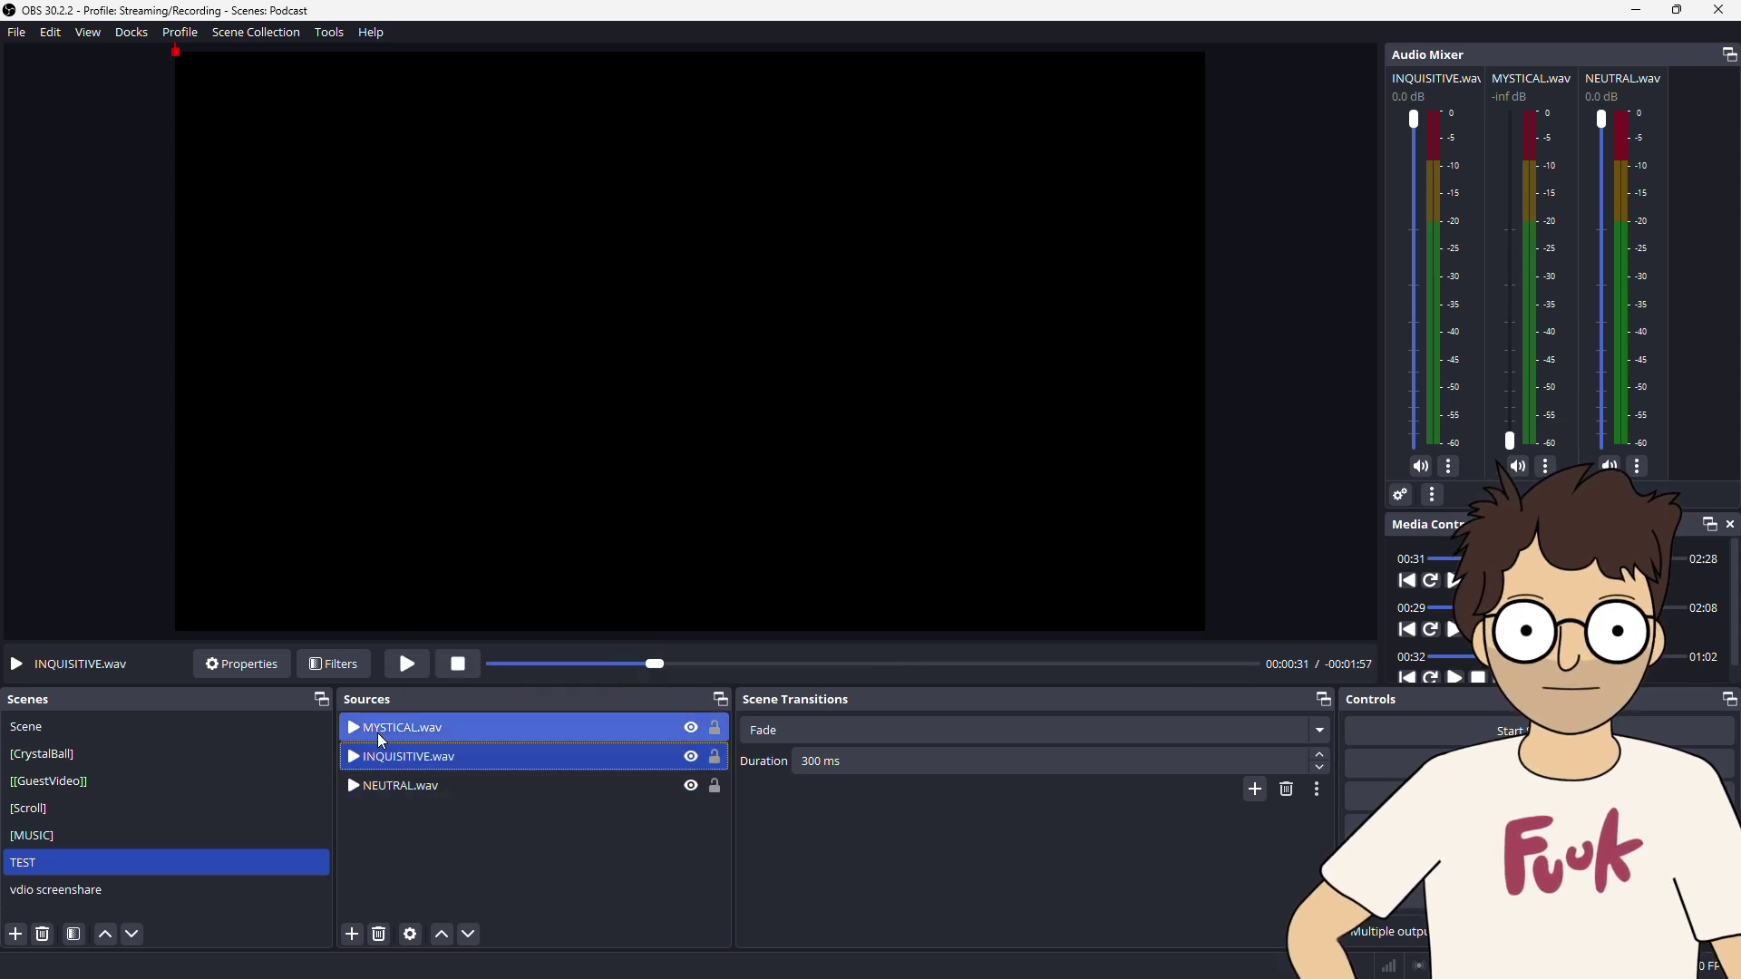
pyautogui.click(354, 675)
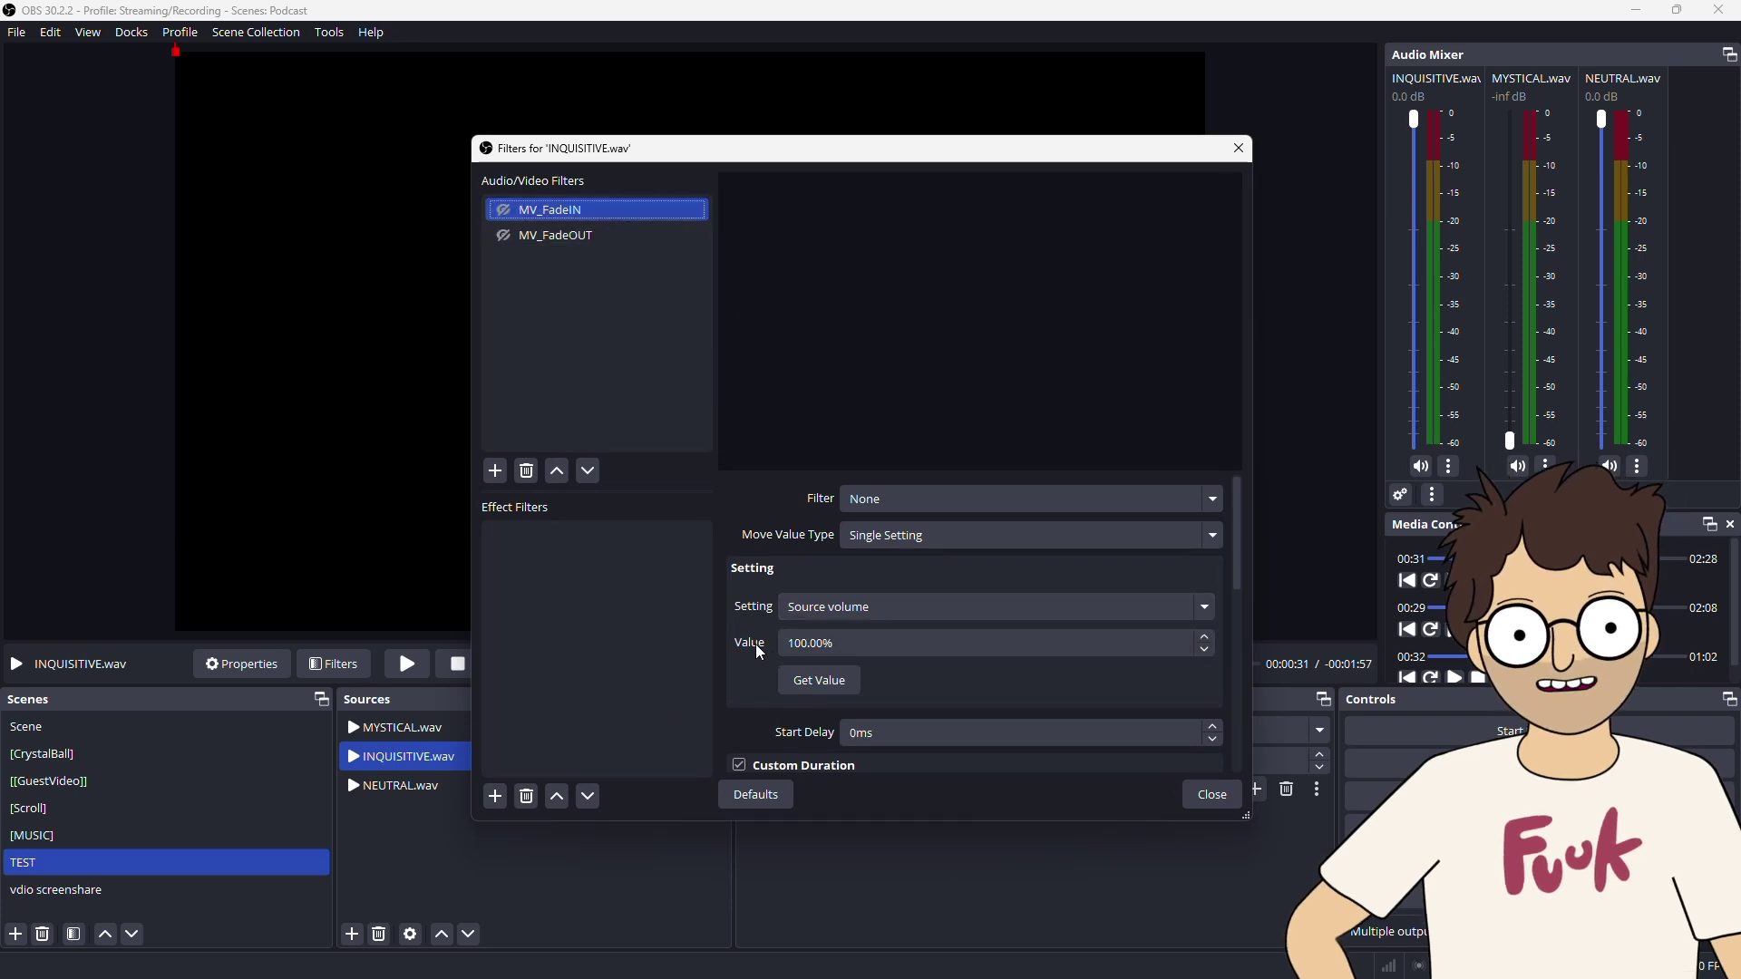
pyautogui.click(595, 236)
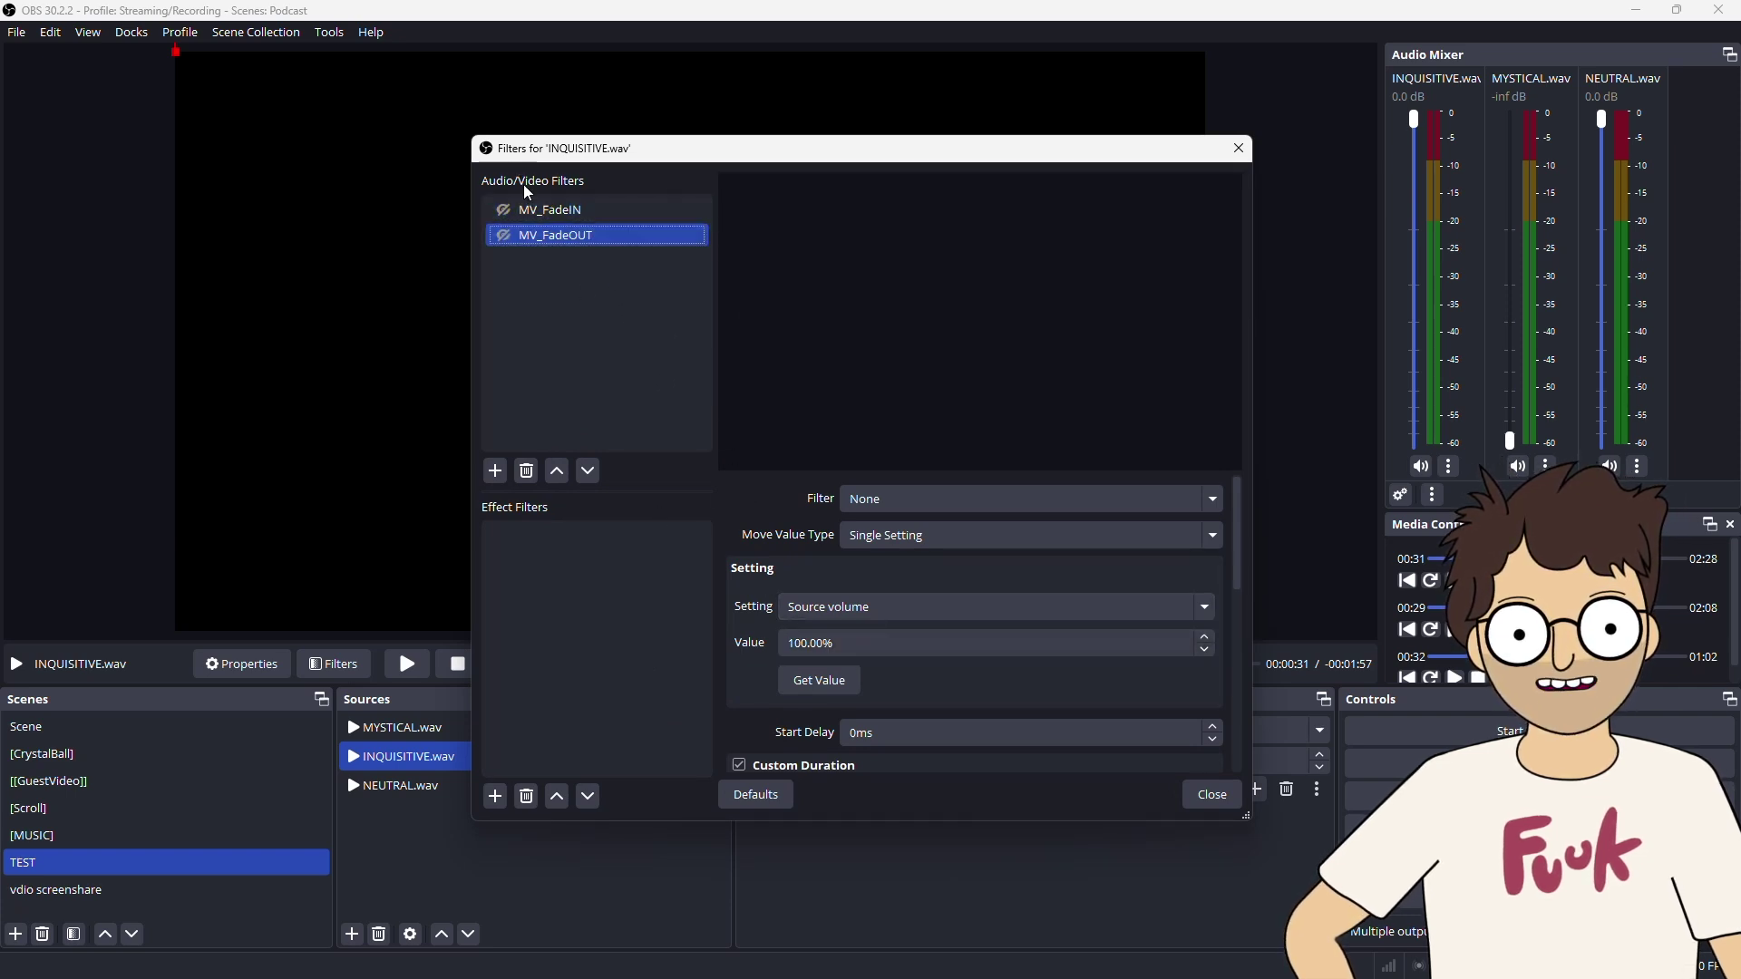
pyautogui.click(867, 646)
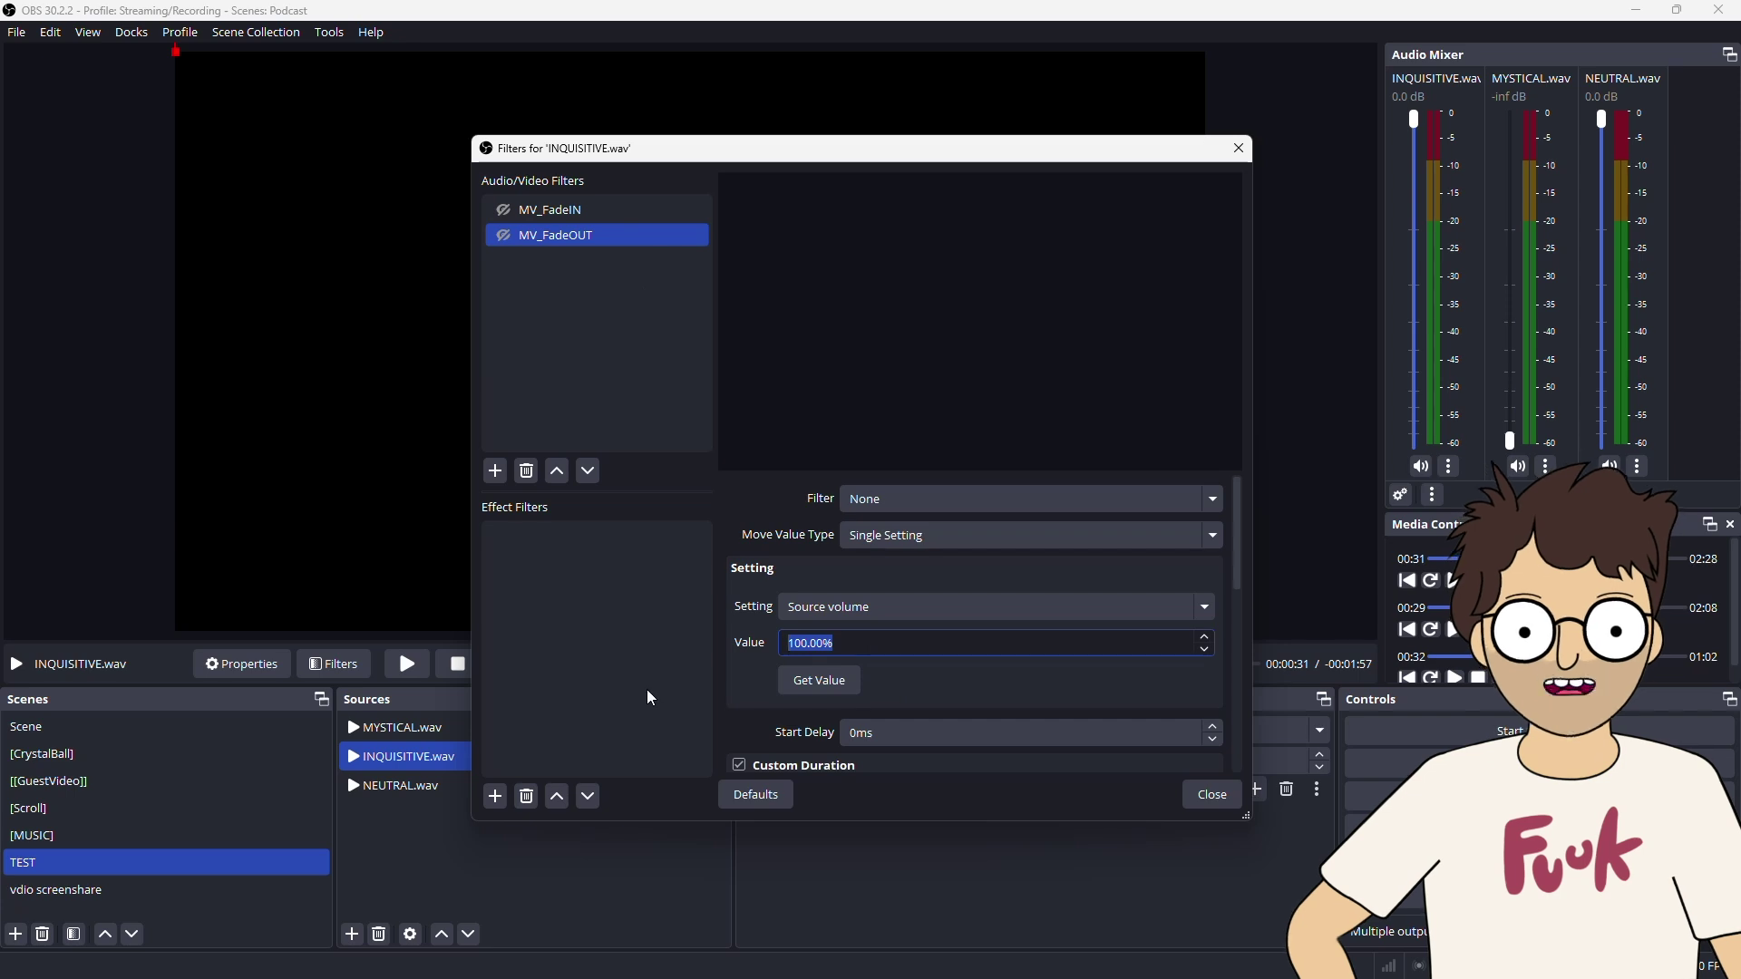
pyautogui.write('0')
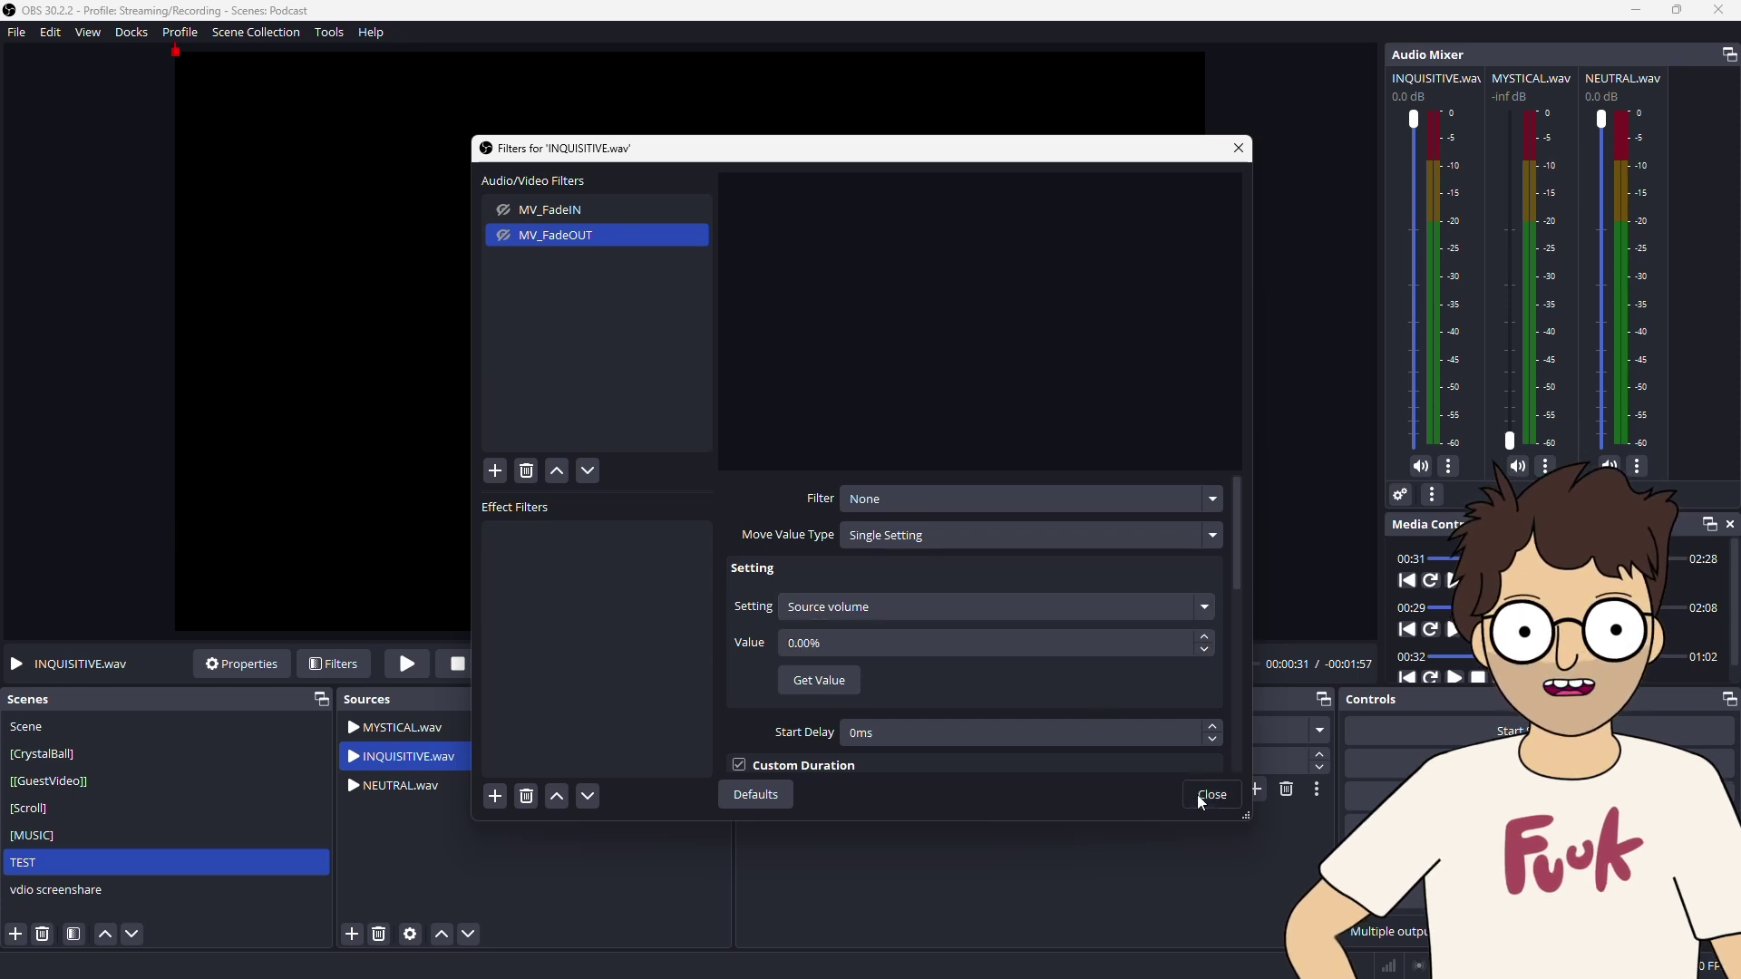
pyautogui.click(1211, 795)
# - Set the MV_FadeOUT filter's source volume value to 0% on NEUTRAL.wav and close its filters
pyautogui.click(614, 785)
pyautogui.click(339, 665)
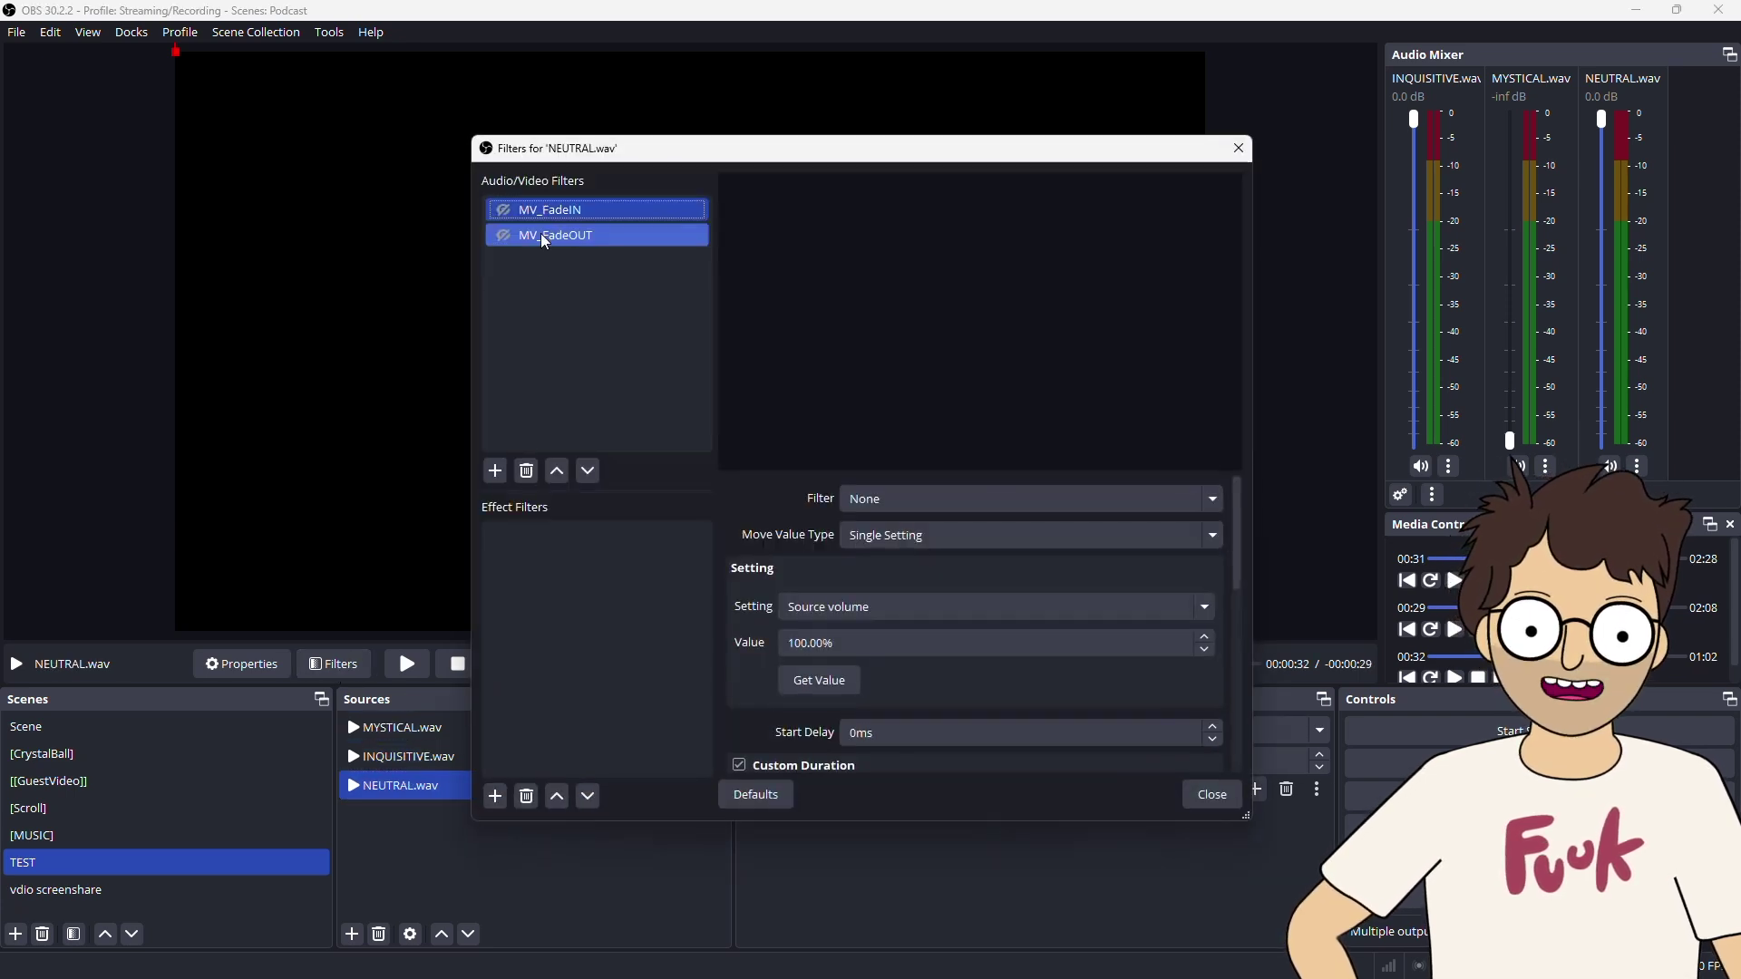
pyautogui.click(550, 235)
pyautogui.click(894, 642)
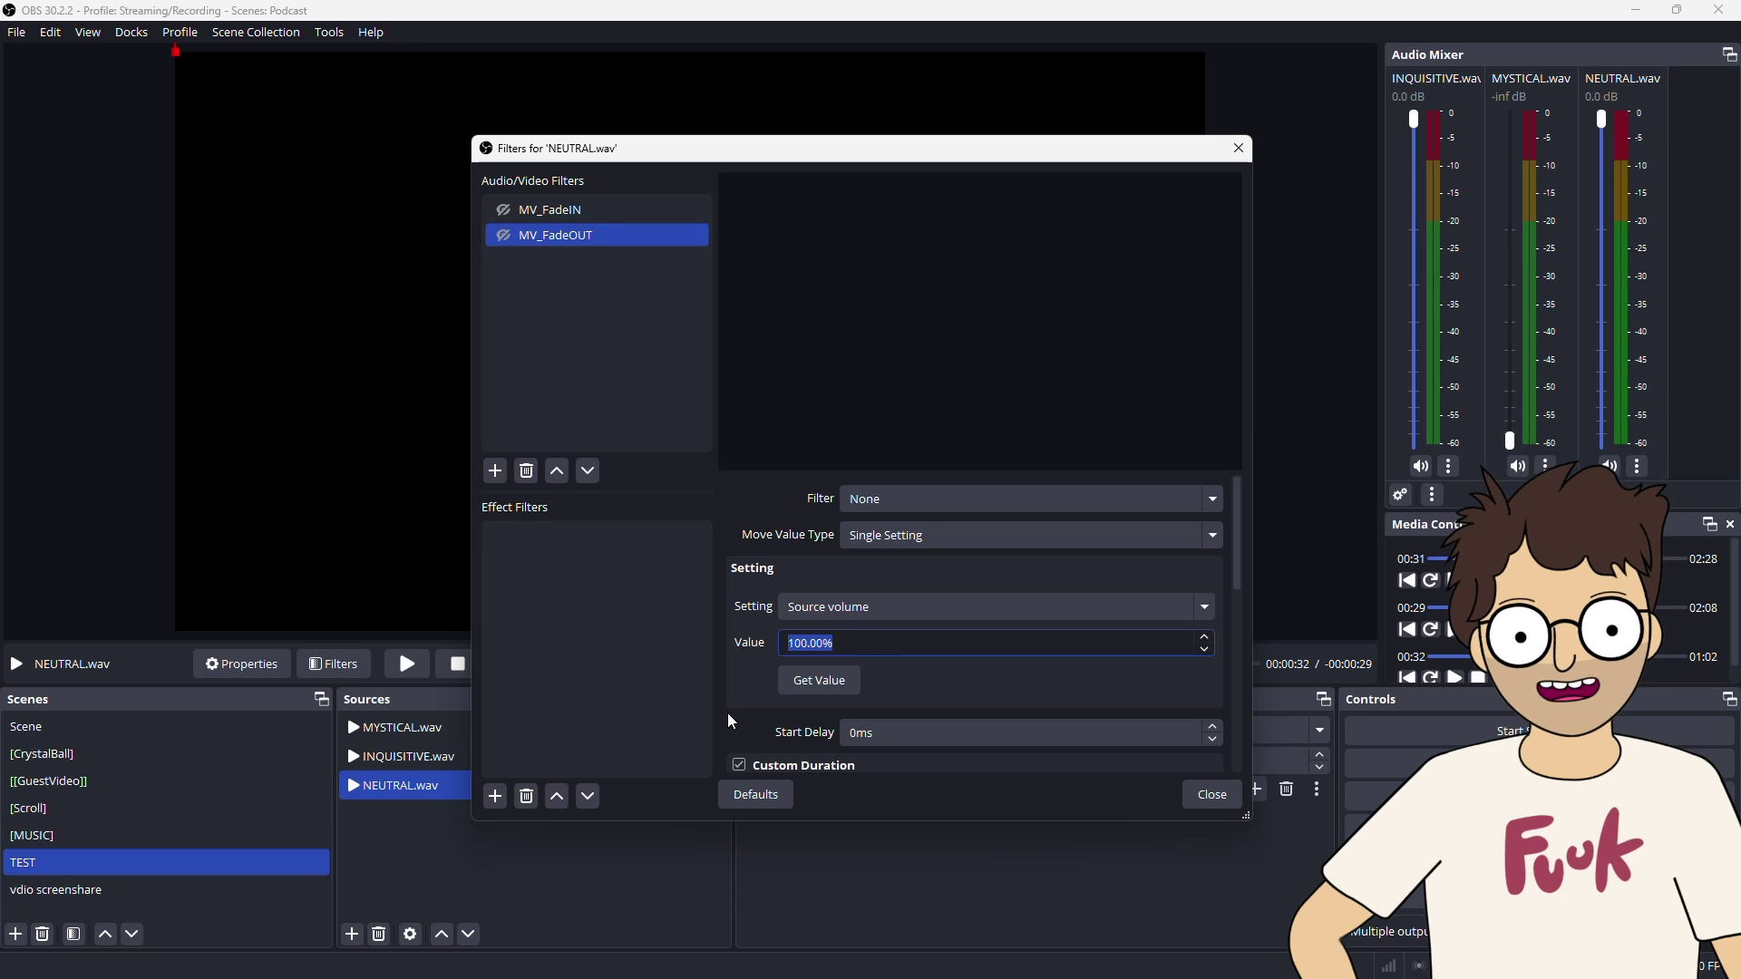
pyautogui.write('0')
pyautogui.click(1211, 794)
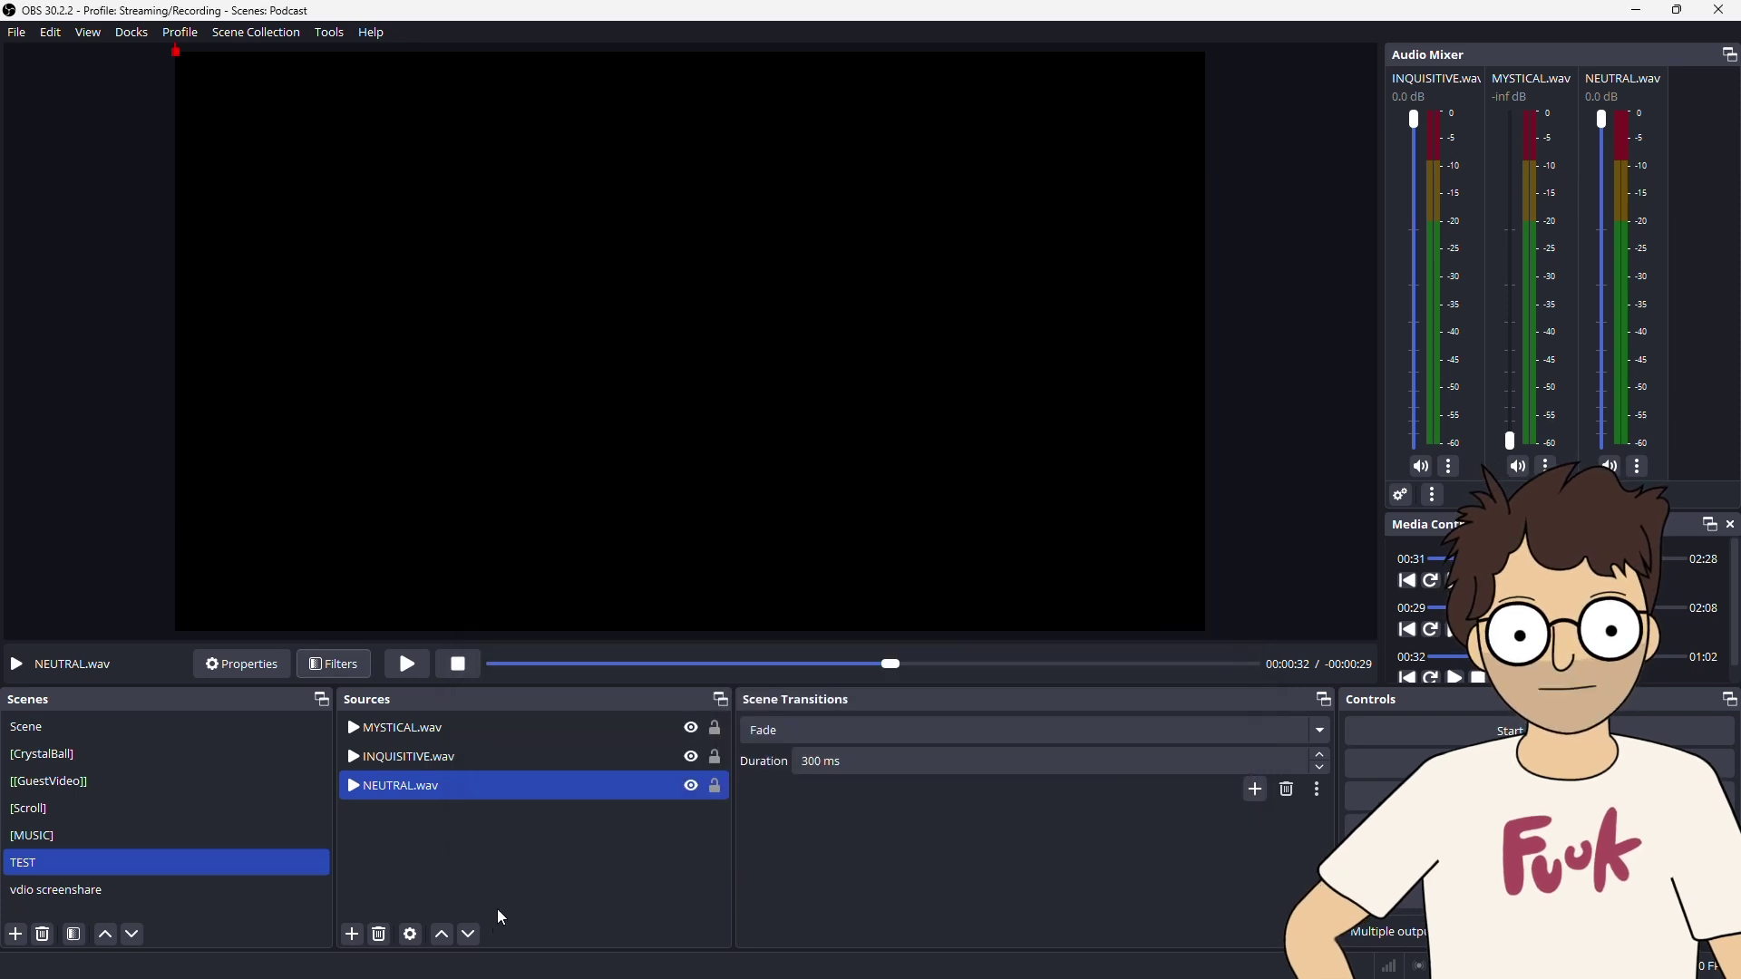
pyautogui.click(519, 835)
pyautogui.click(488, 781)
pyautogui.click(486, 756)
pyautogui.click(484, 731)
pyautogui.click(478, 758)
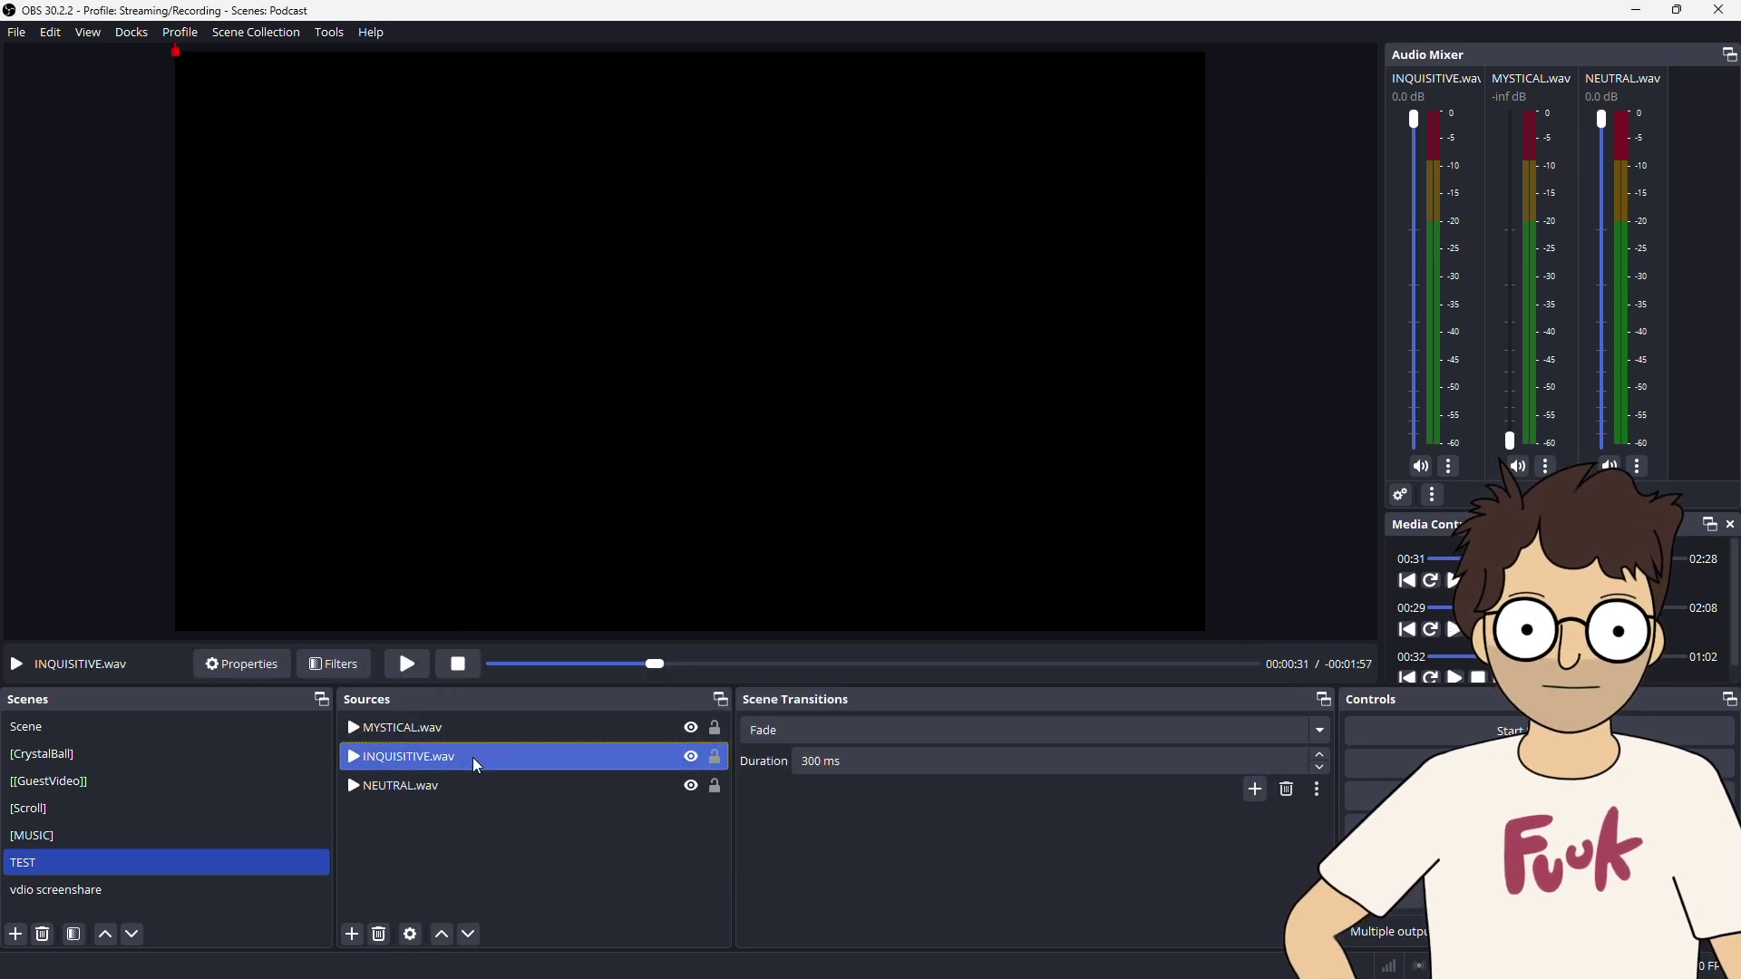
pyautogui.click(472, 782)
pyautogui.click(471, 731)
pyautogui.click(463, 758)
pyautogui.click(457, 785)
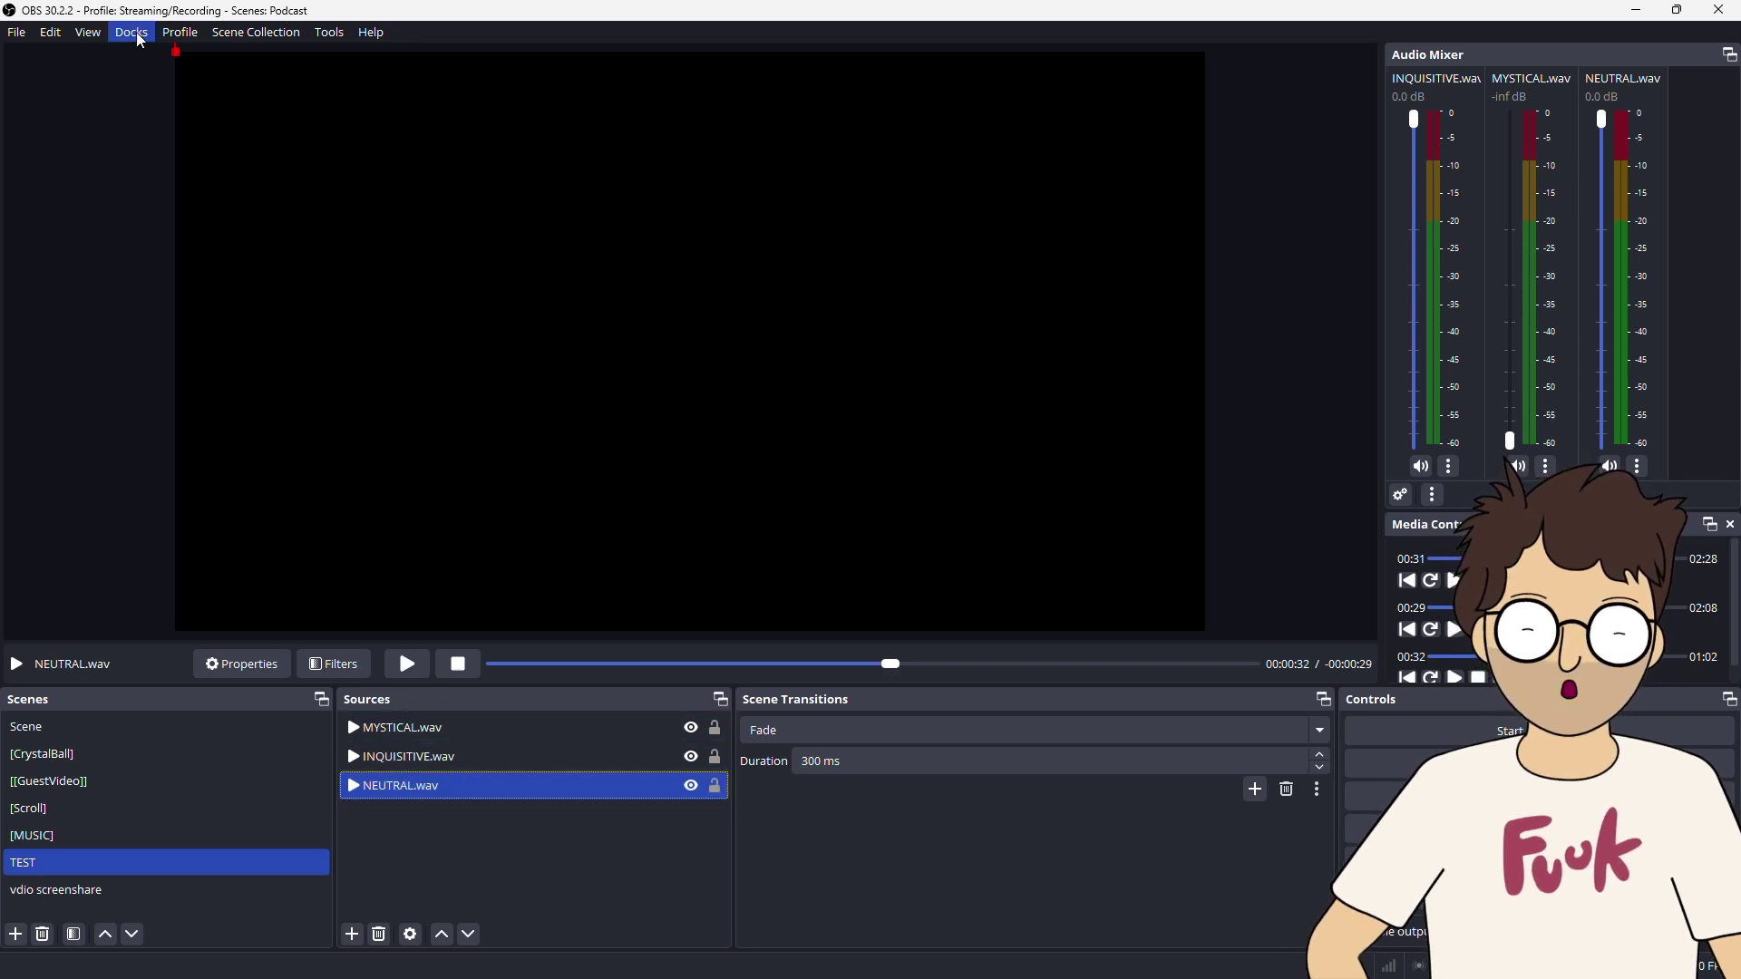
# - Load the ToggleAndFade.lua script in the Scripts window
pyautogui.click(337, 41)
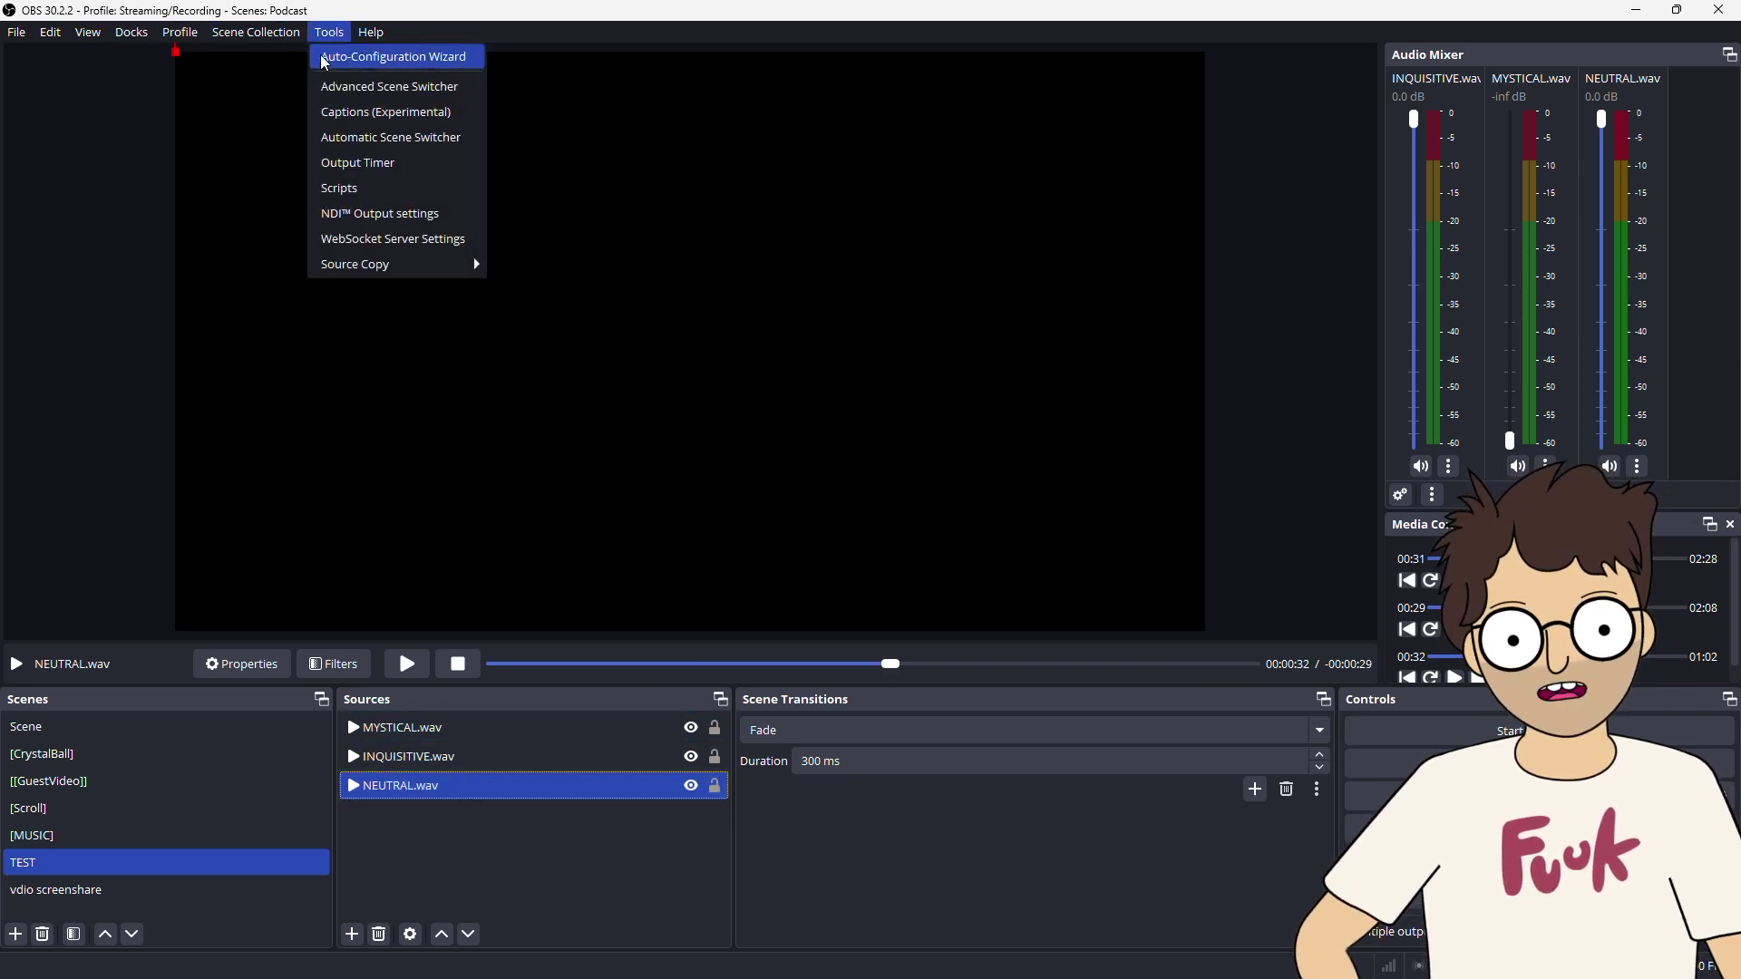
pyautogui.click(338, 189)
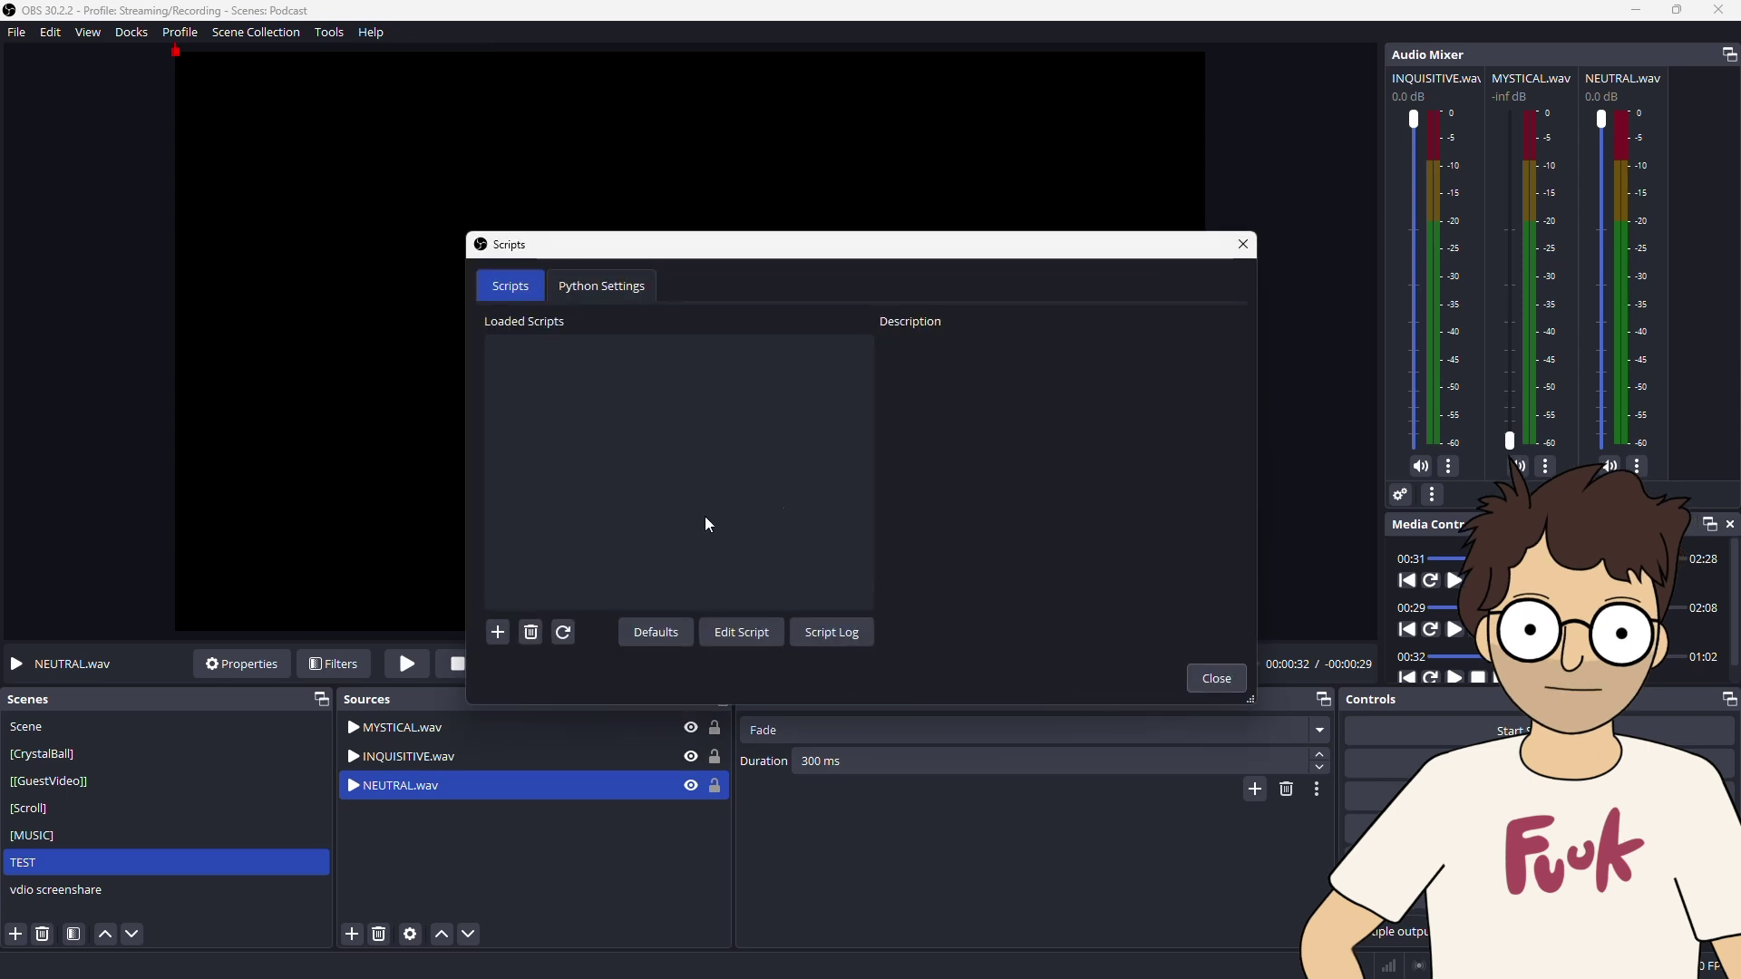
pyautogui.click(493, 581)
pyautogui.doubleClick(798, 405)
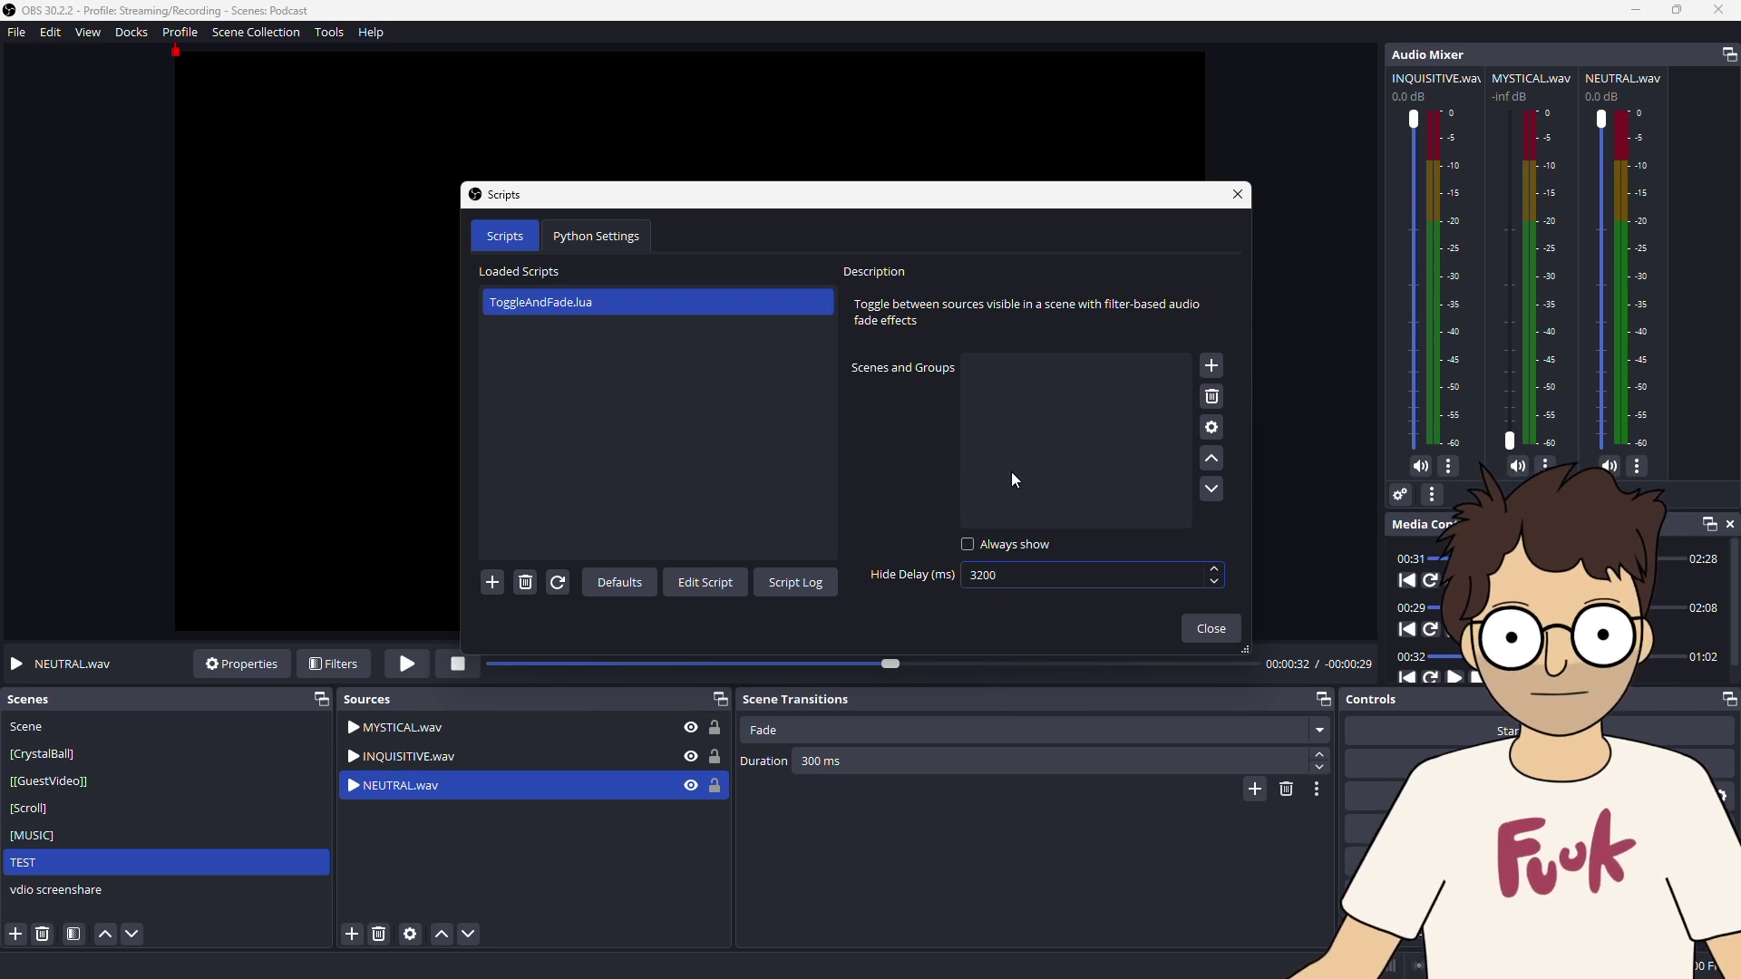
# - Add TEST to the ToggleAndFade.lua script's Scenes and Groups entries and close the Scripts window
pyautogui.click(1050, 494)
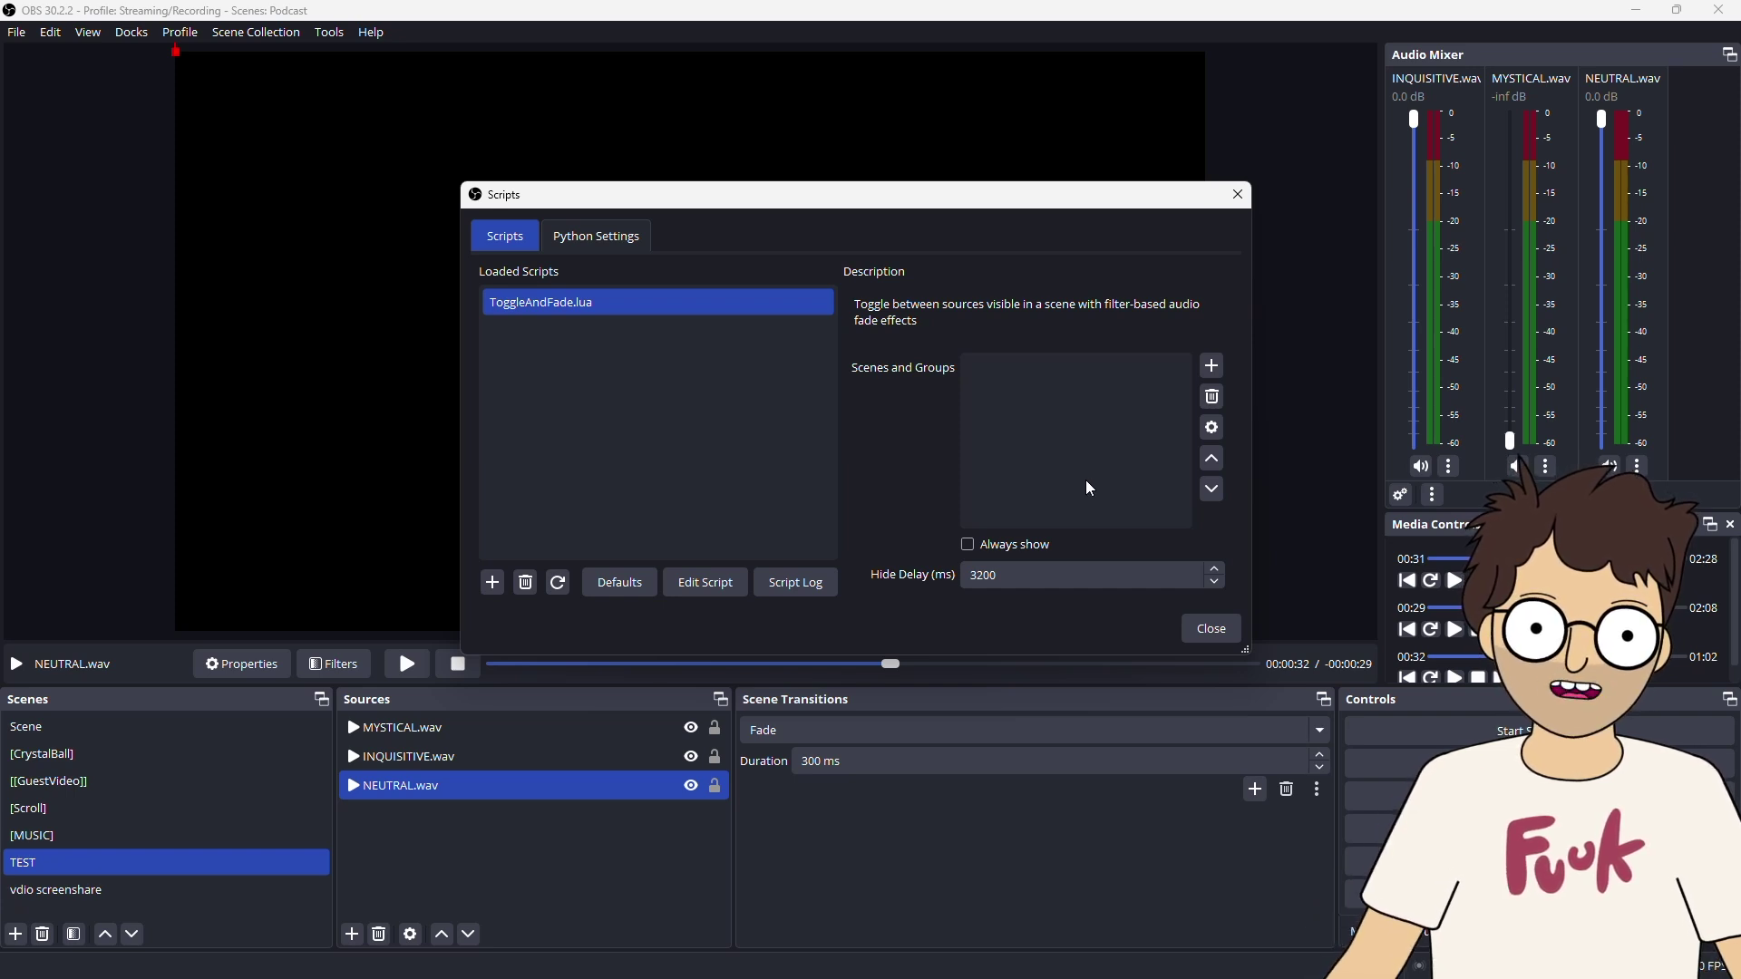
pyautogui.click(1213, 367)
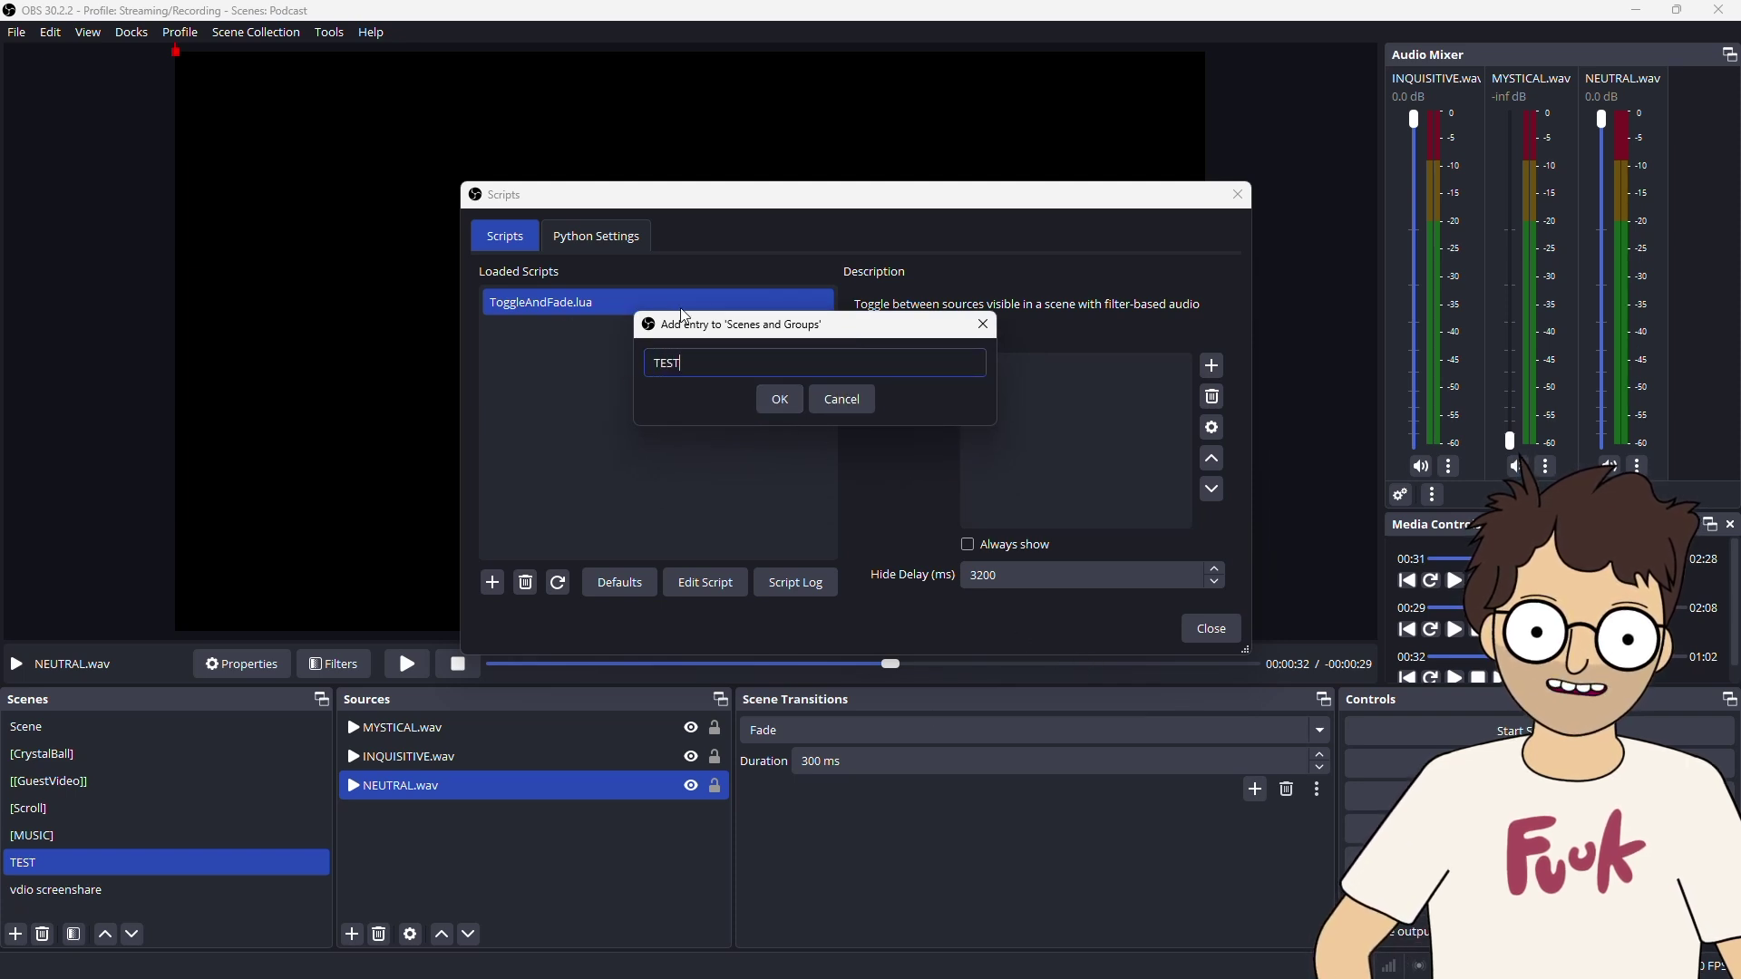
pyautogui.click(785, 408)
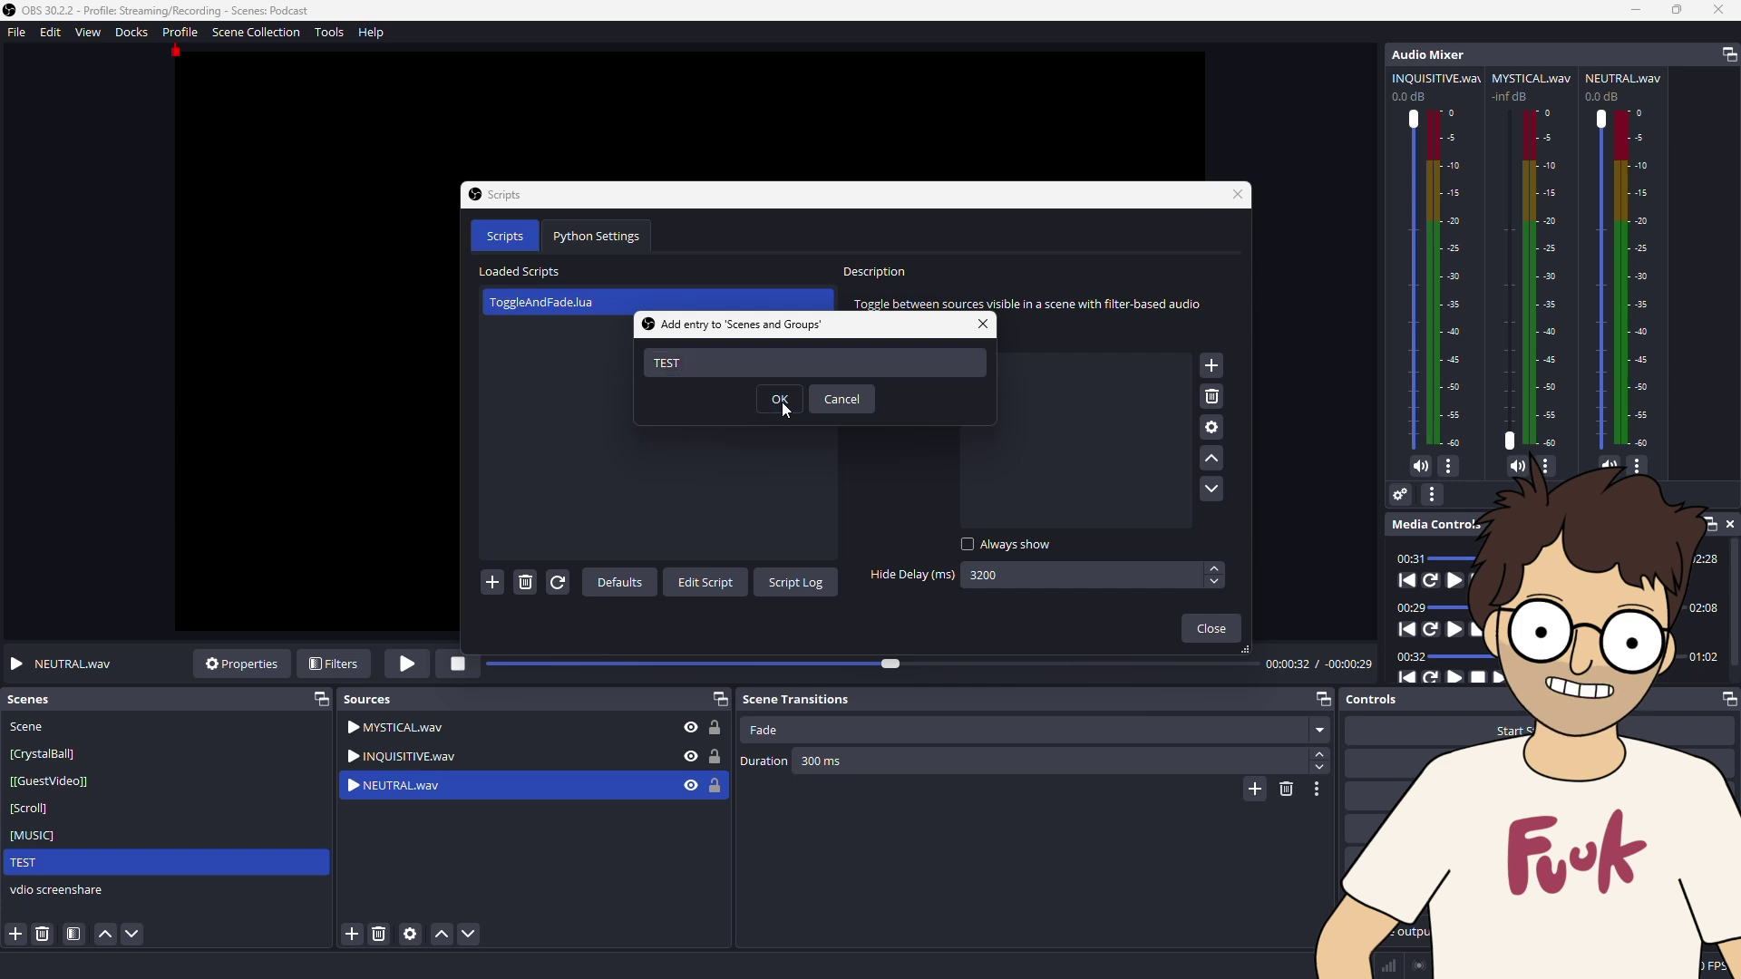
pyautogui.click(1211, 629)
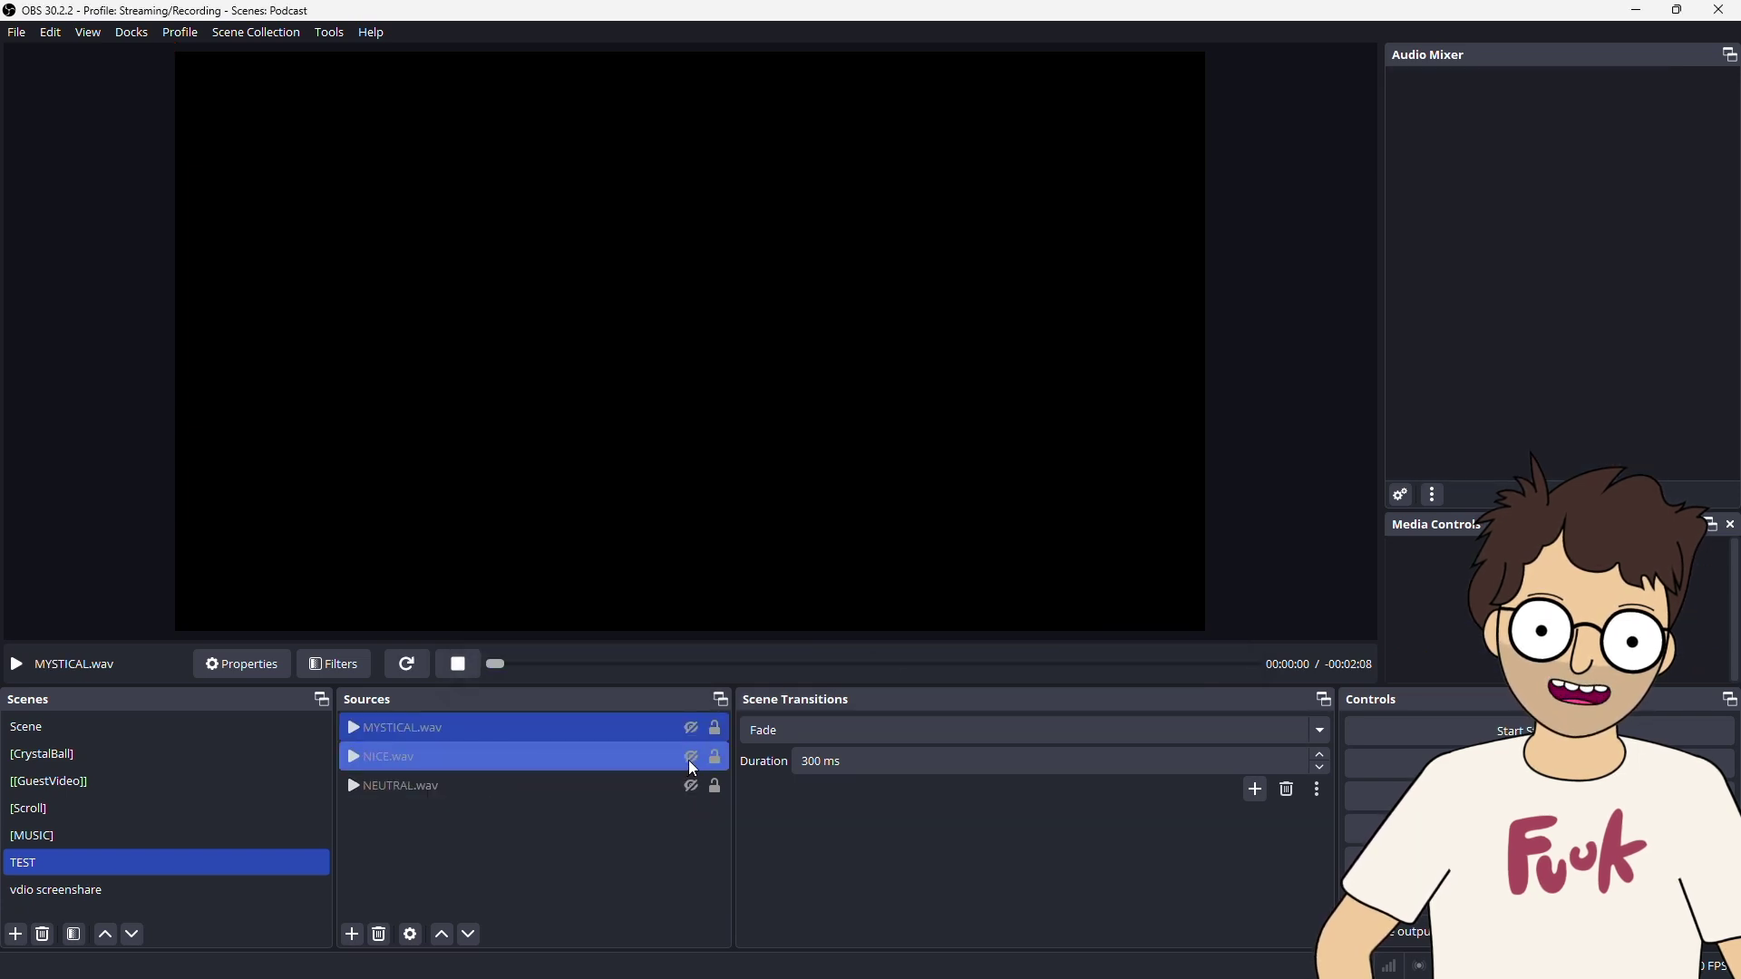
# - Test the audio crossfades by switching visibility in turn between NICE.wav, NEUTRAL.wav and MYSTICAL.wav
pyautogui.click(690, 758)
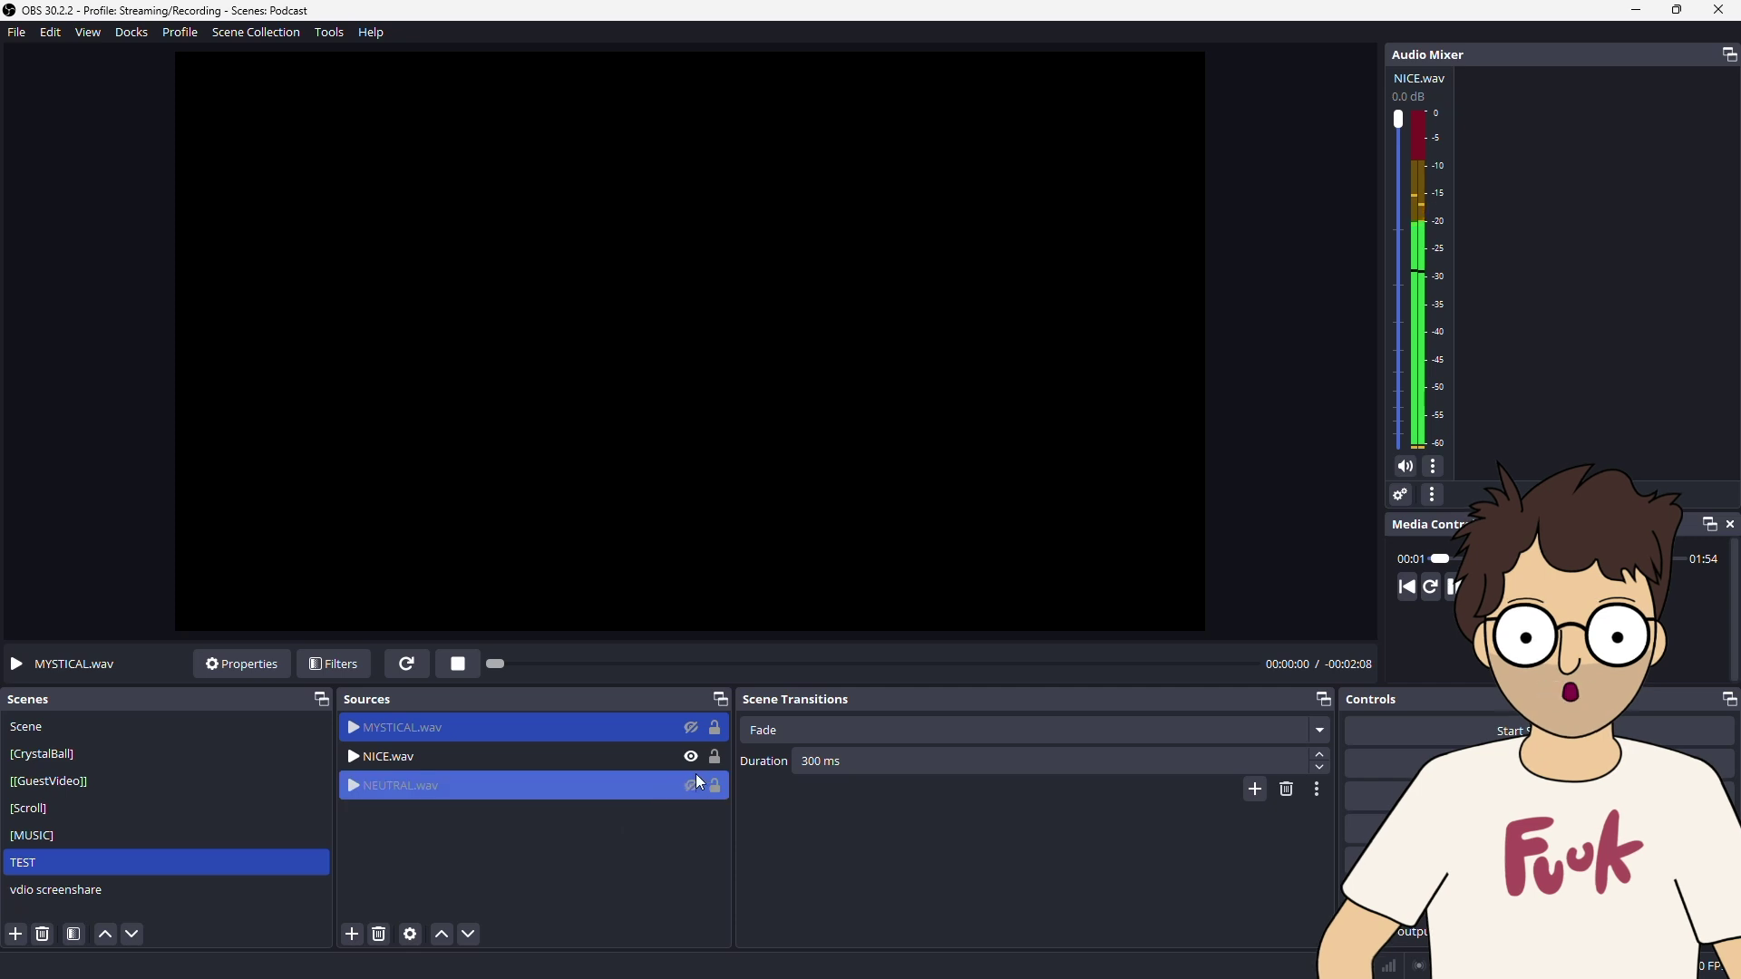
pyautogui.click(693, 785)
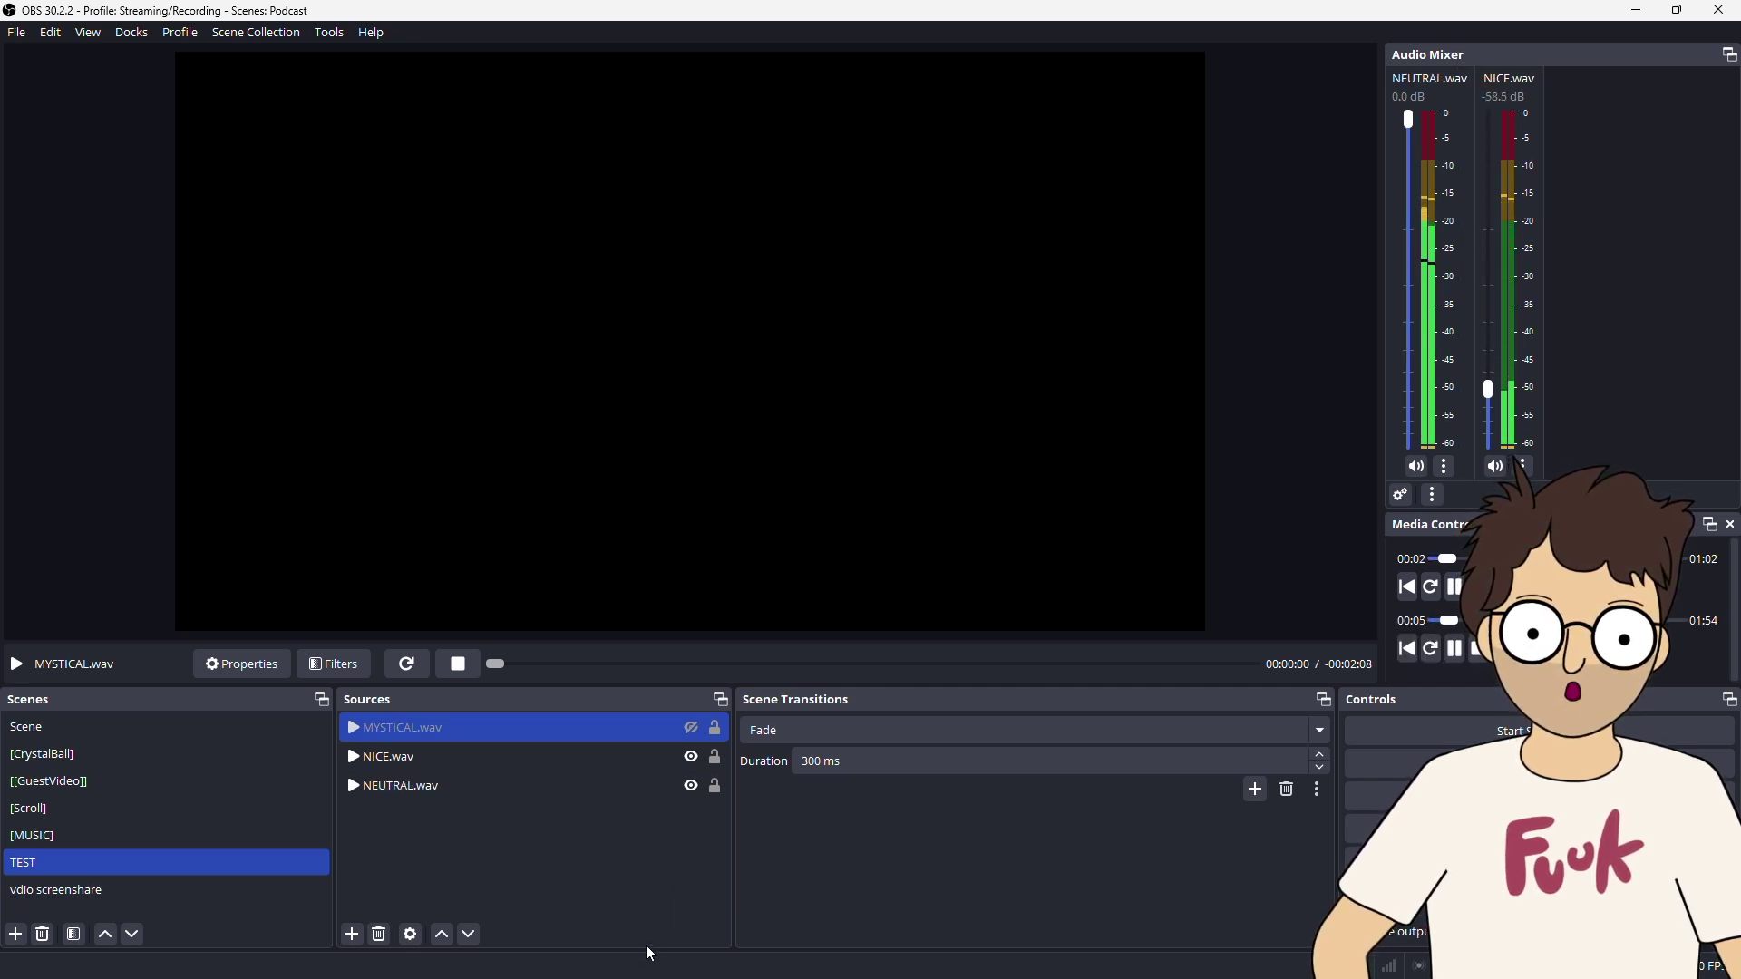
pyautogui.click(695, 729)
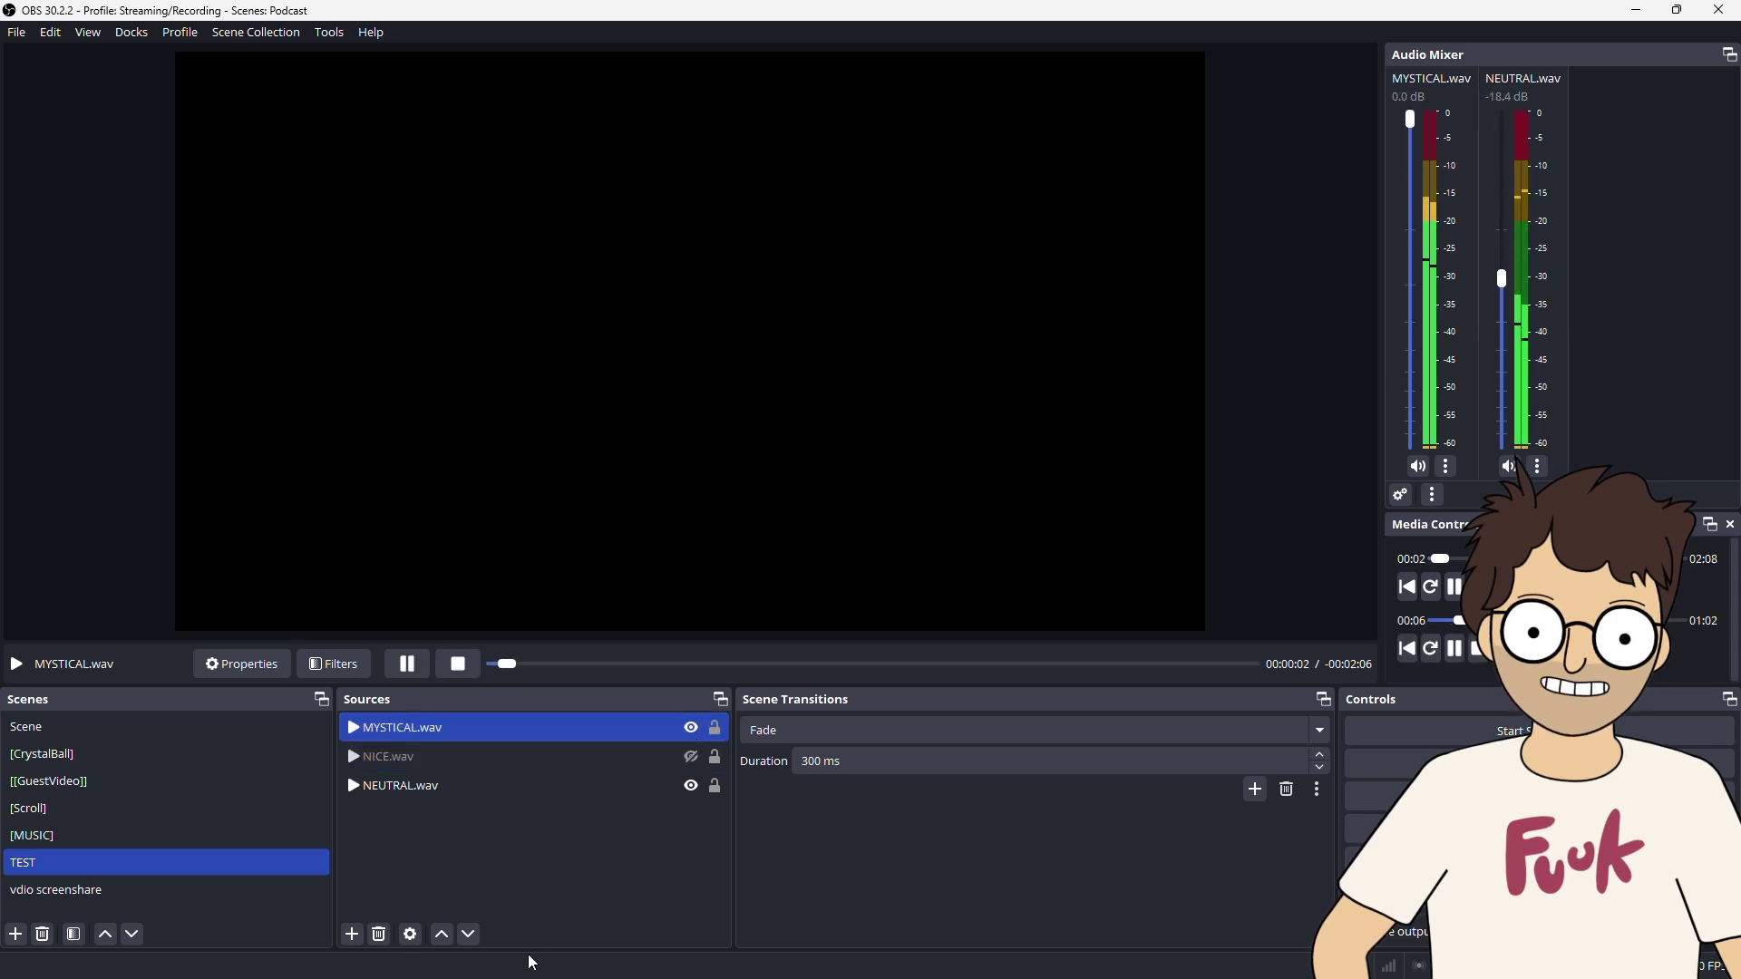
pyautogui.click(691, 786)
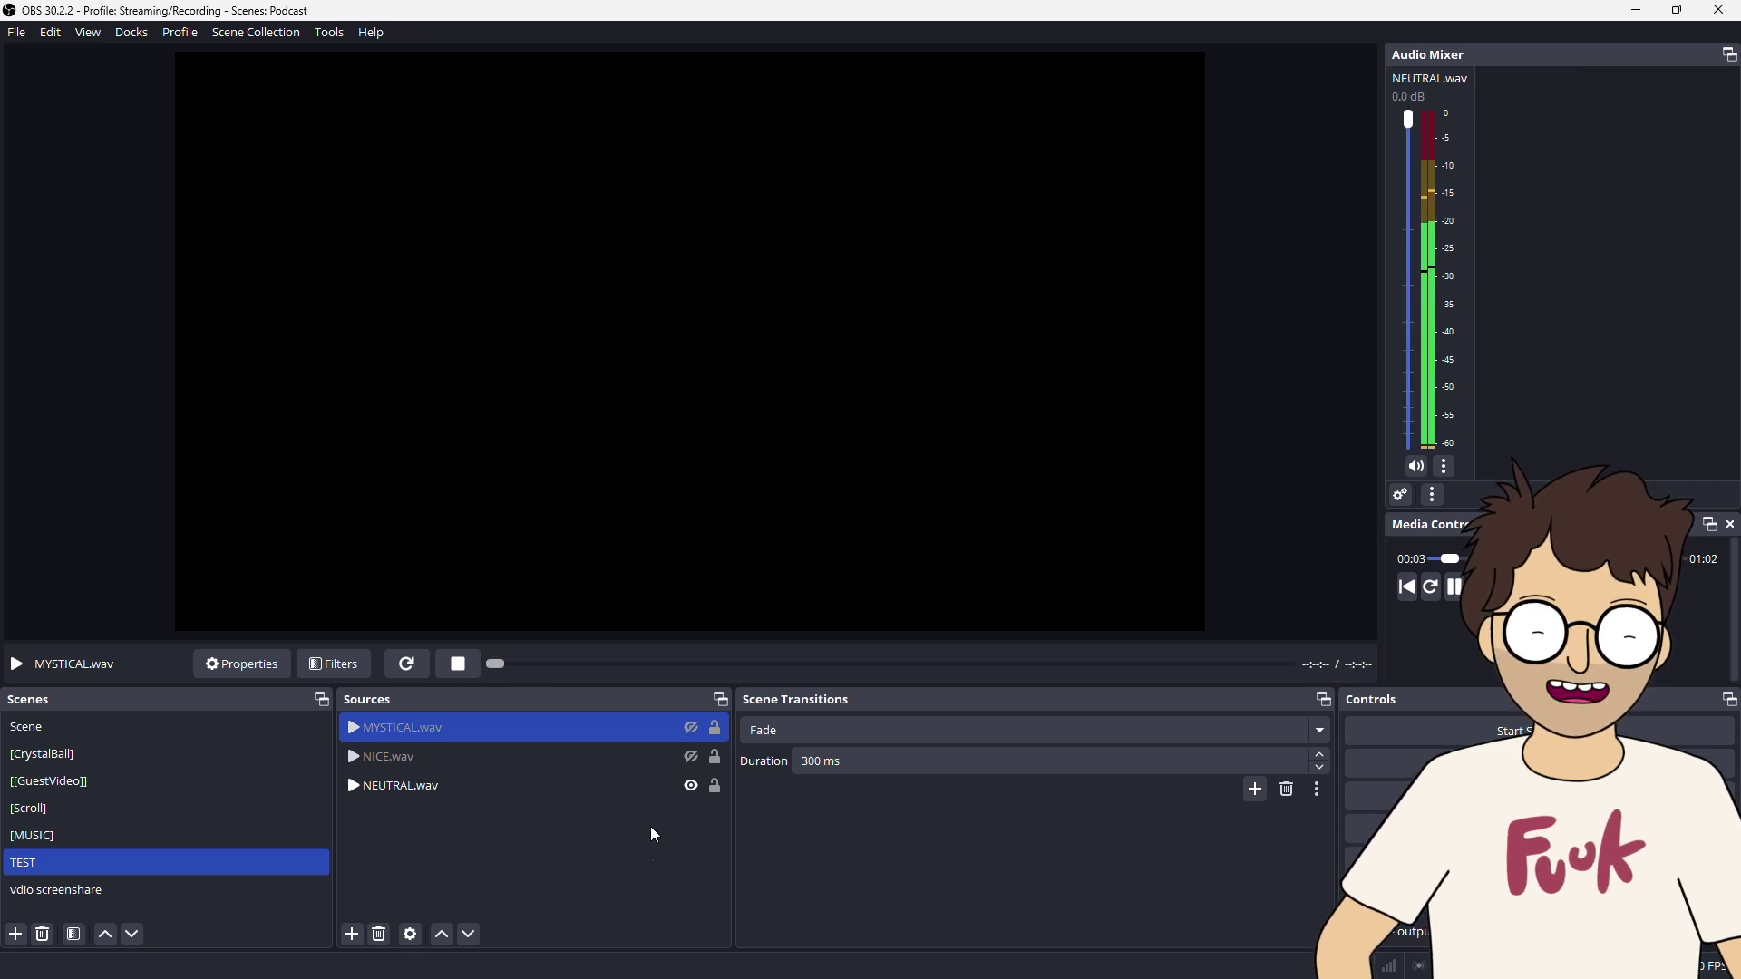
pyautogui.click(693, 727)
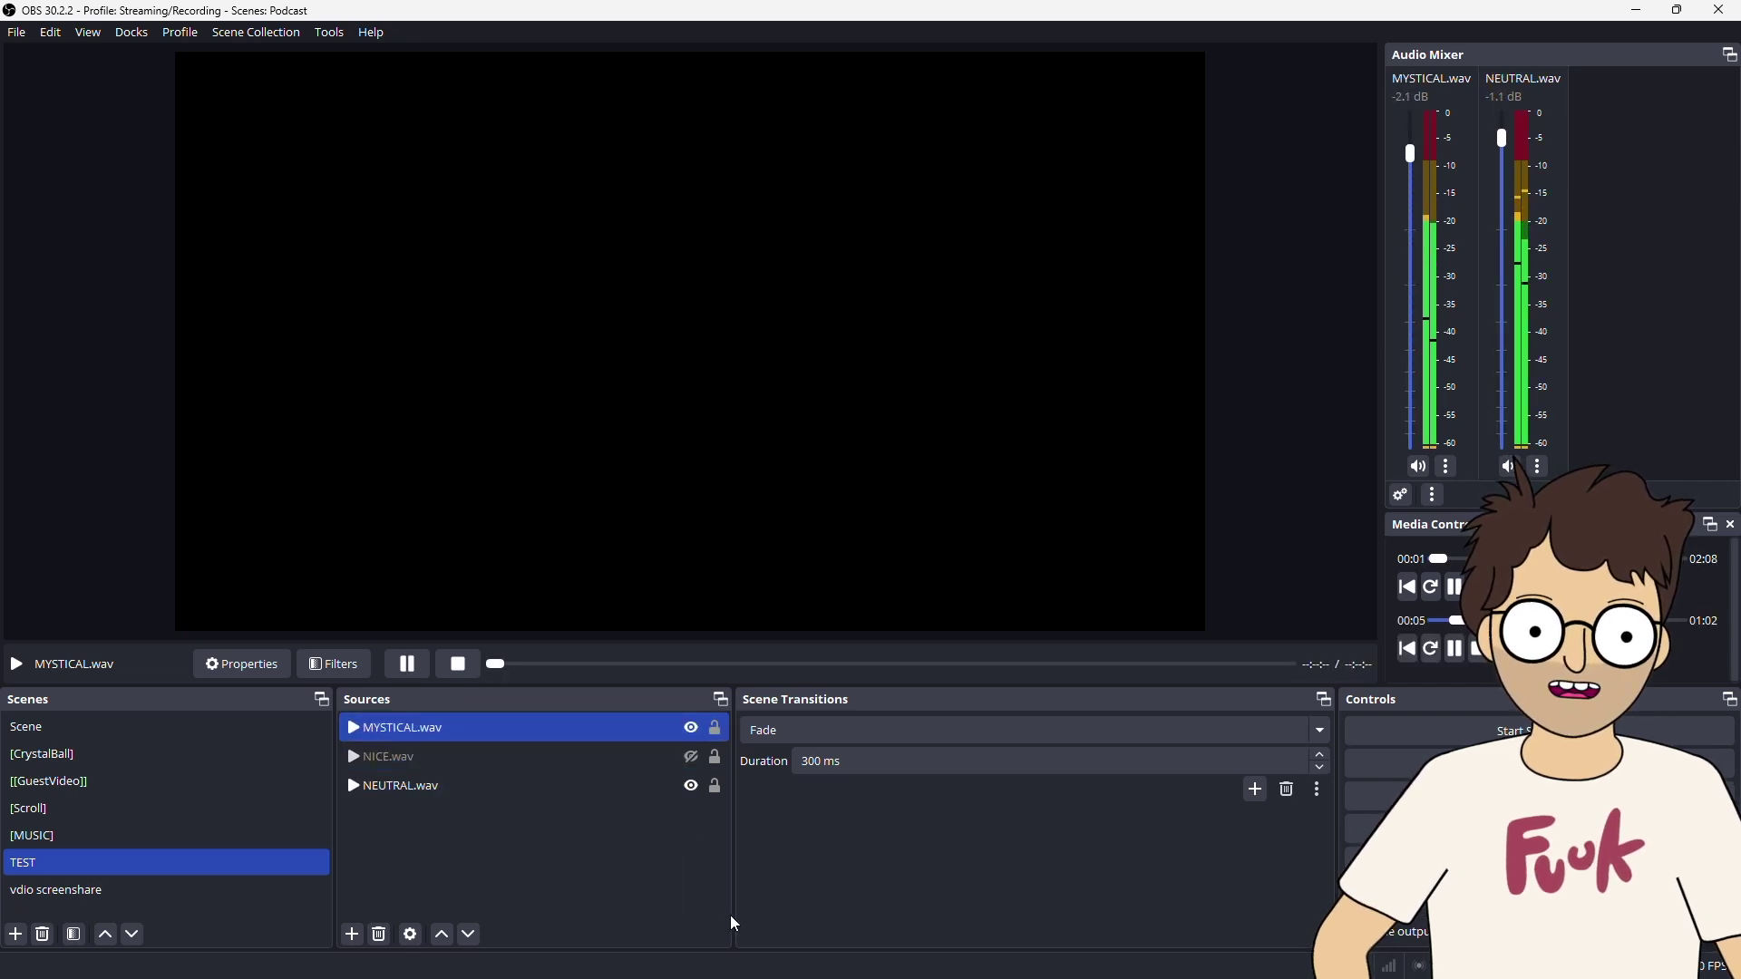
pyautogui.click(693, 787)
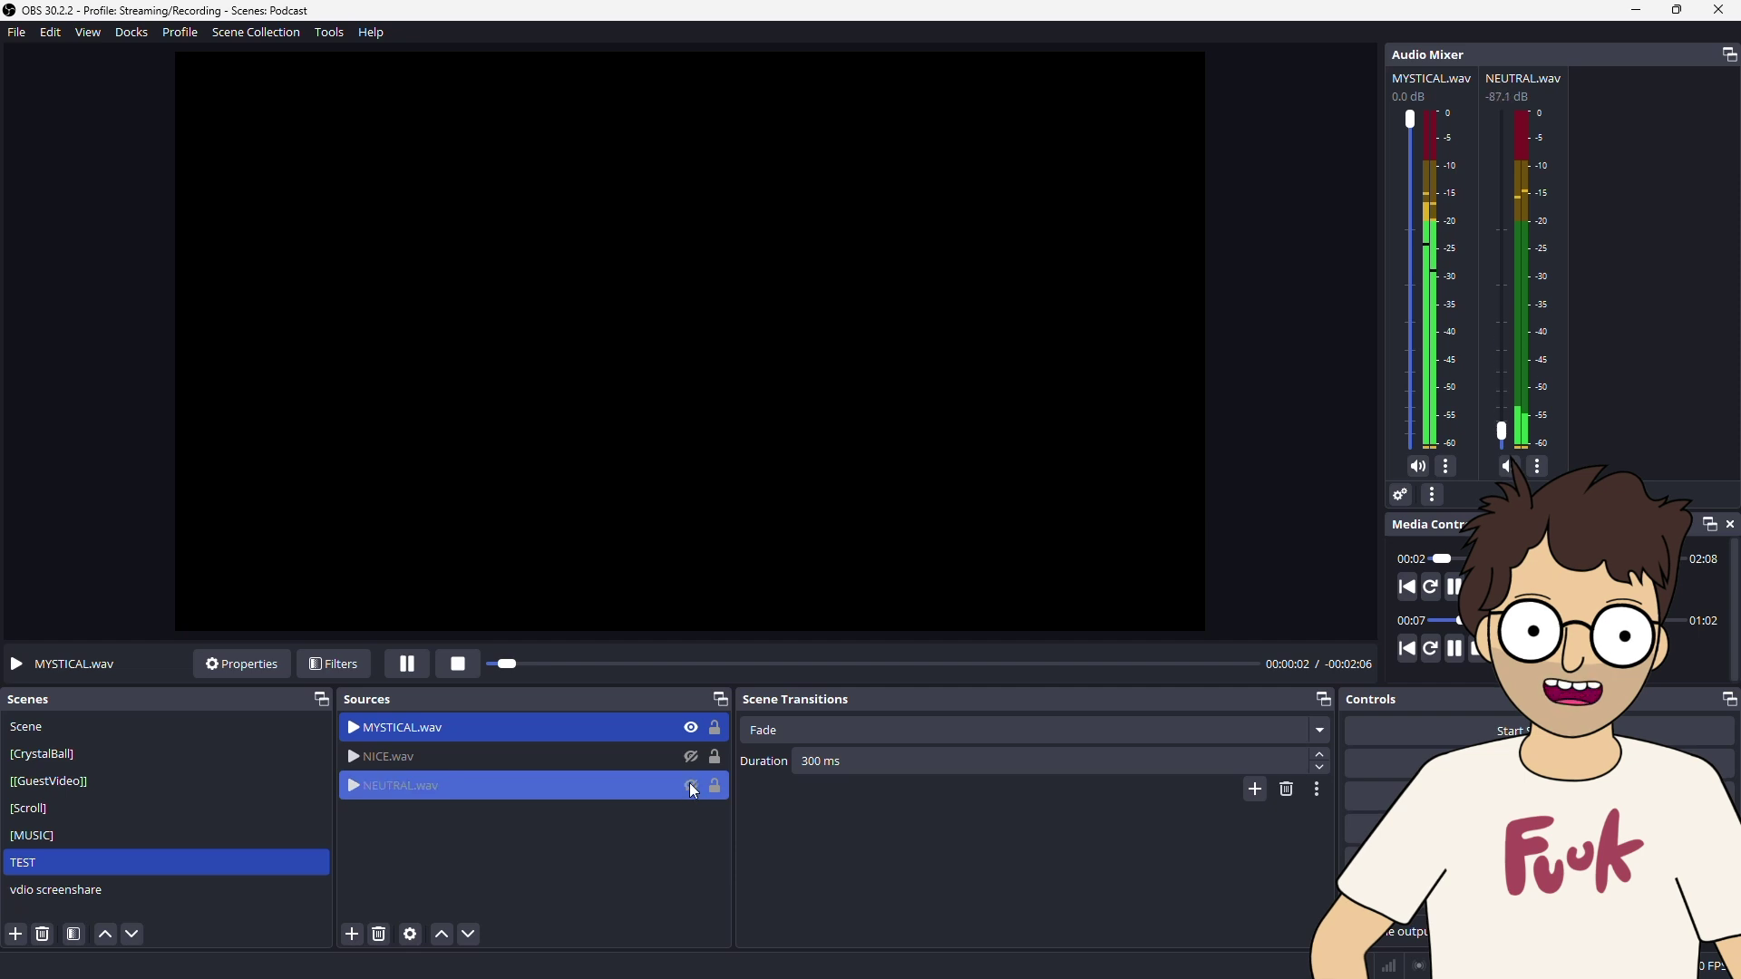
pyautogui.click(691, 728)
pyautogui.click(442, 884)
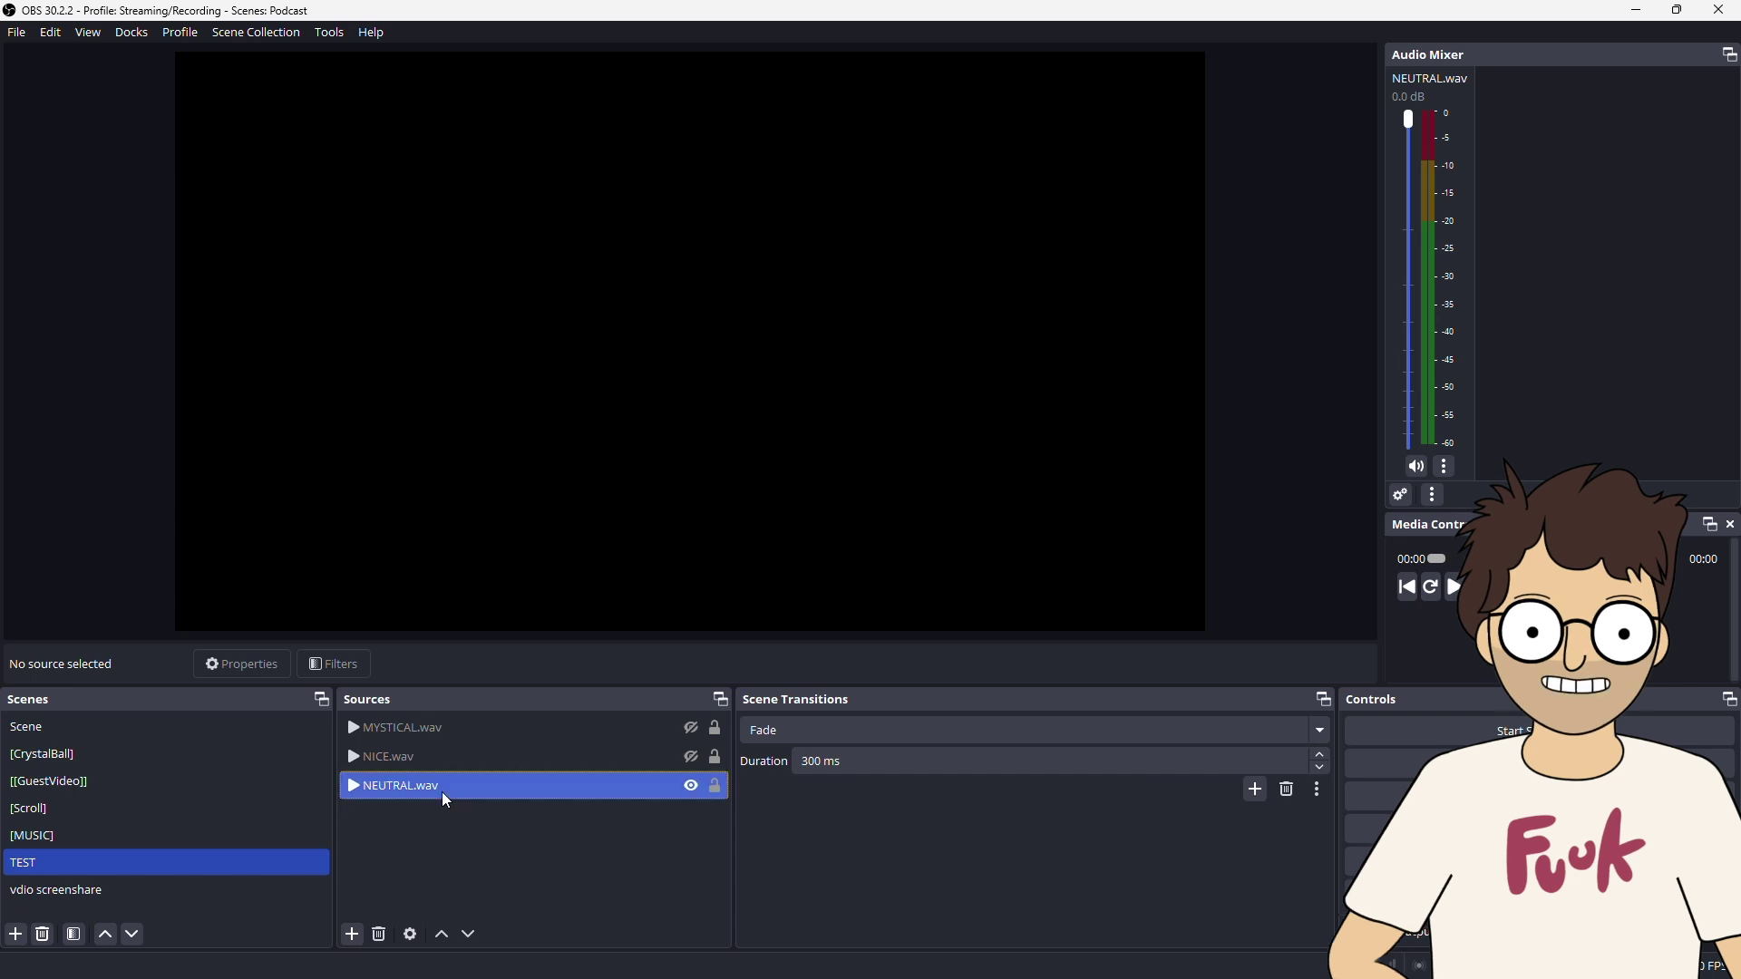
# - Rename the source MYSTICAL.wav to y_MYSTICAL.wav
pyautogui.click(549, 757)
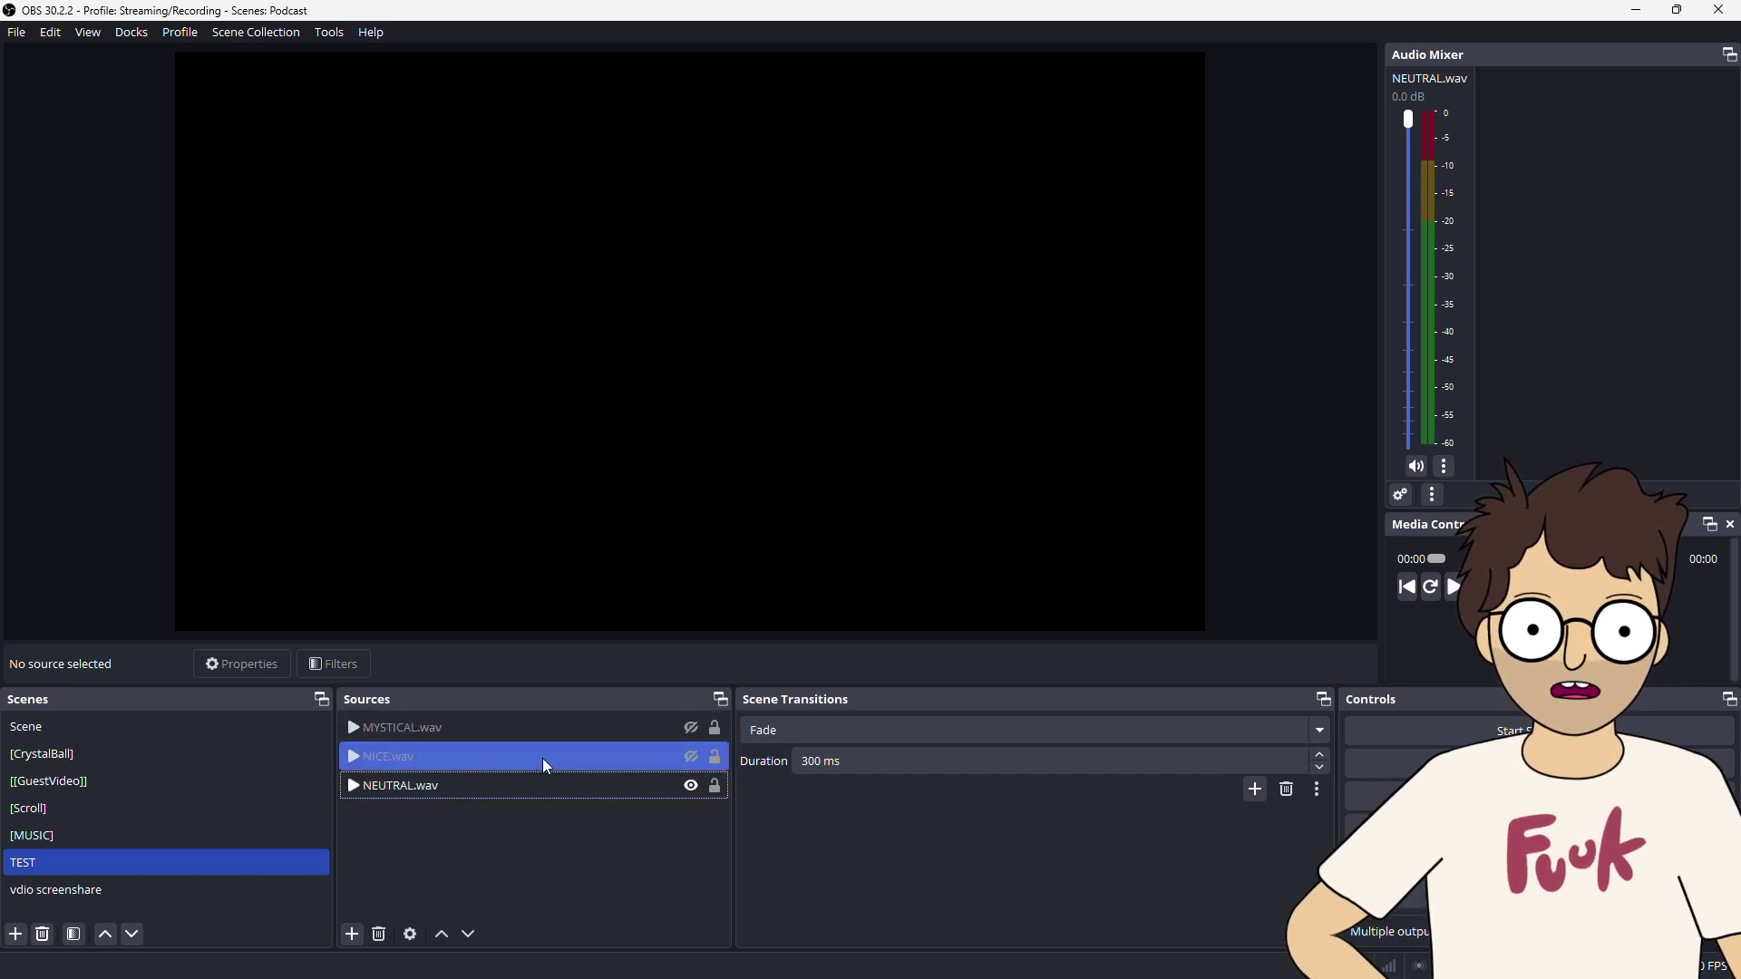
pyautogui.click(449, 735)
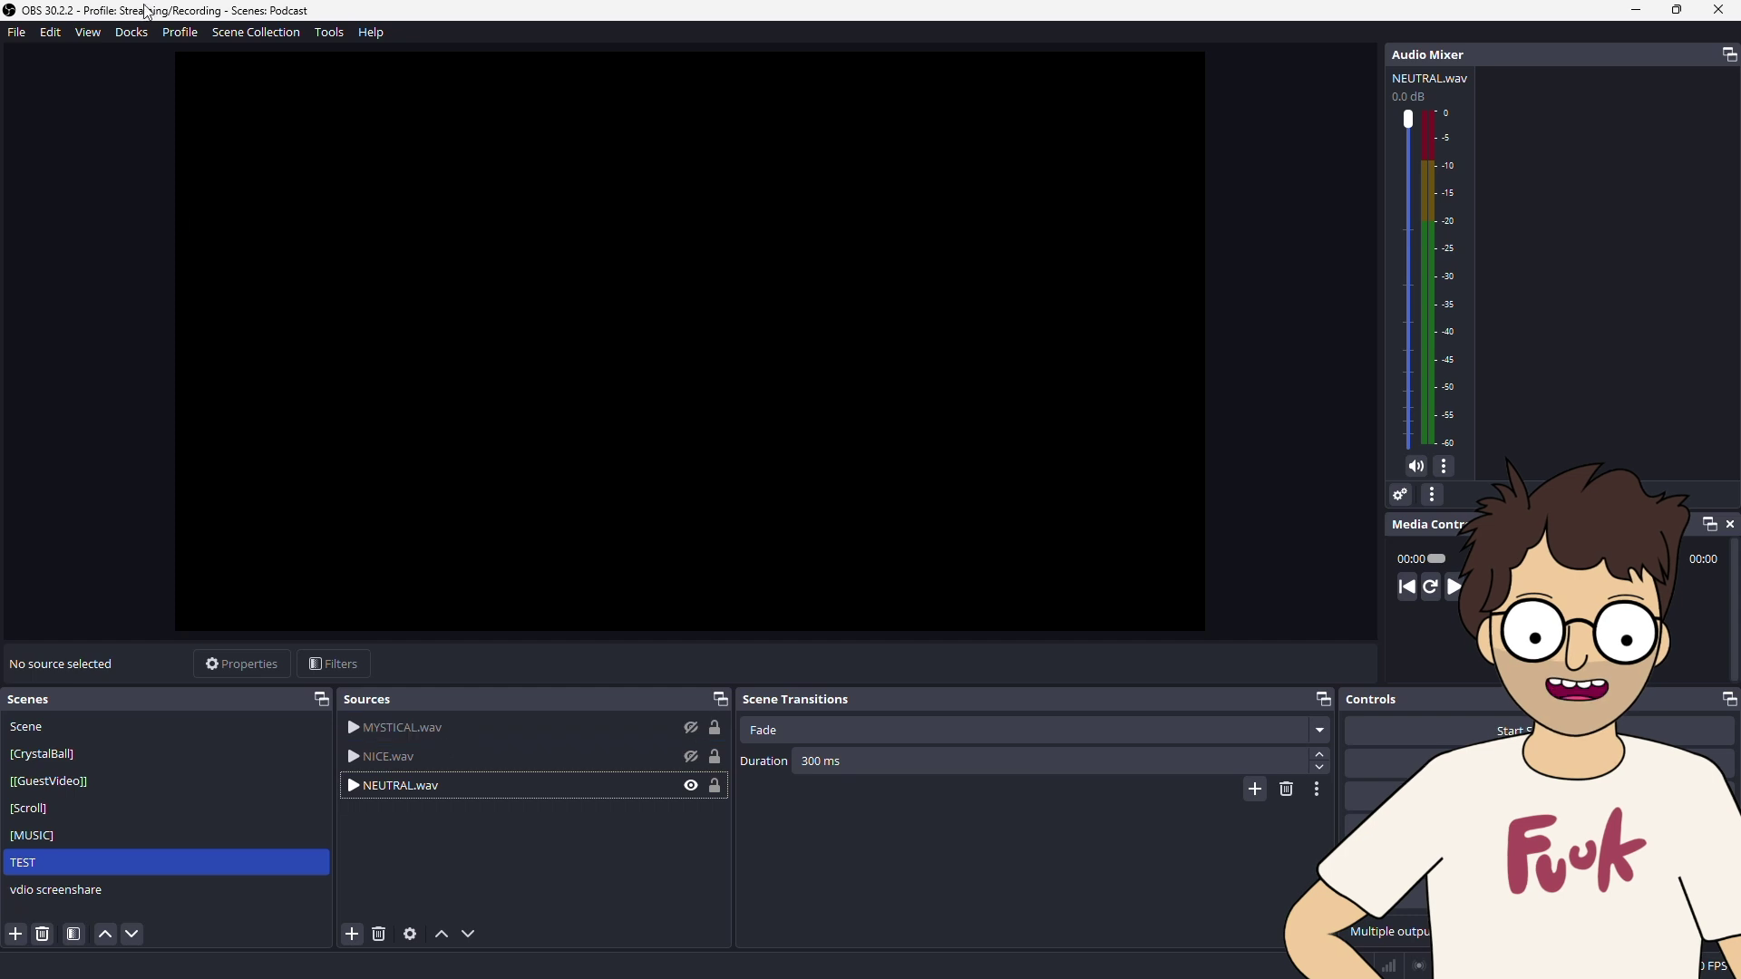
pyautogui.rightClick(378, 735)
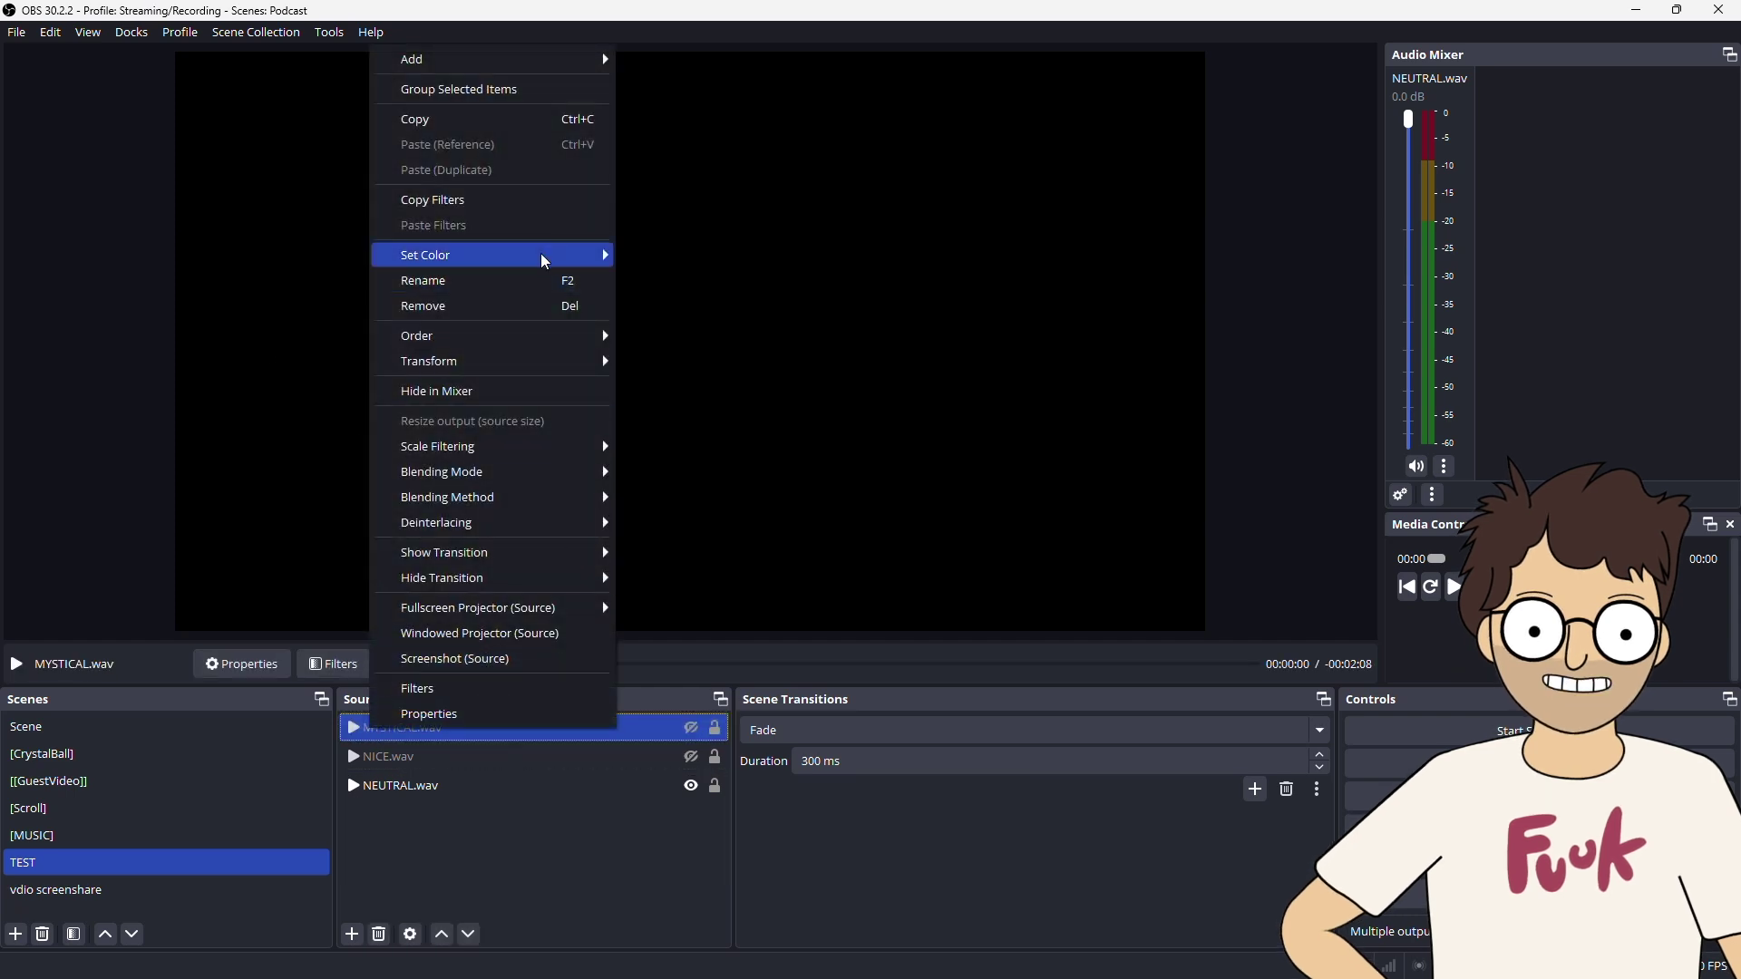
pyautogui.click(535, 283)
pyautogui.press('Home')
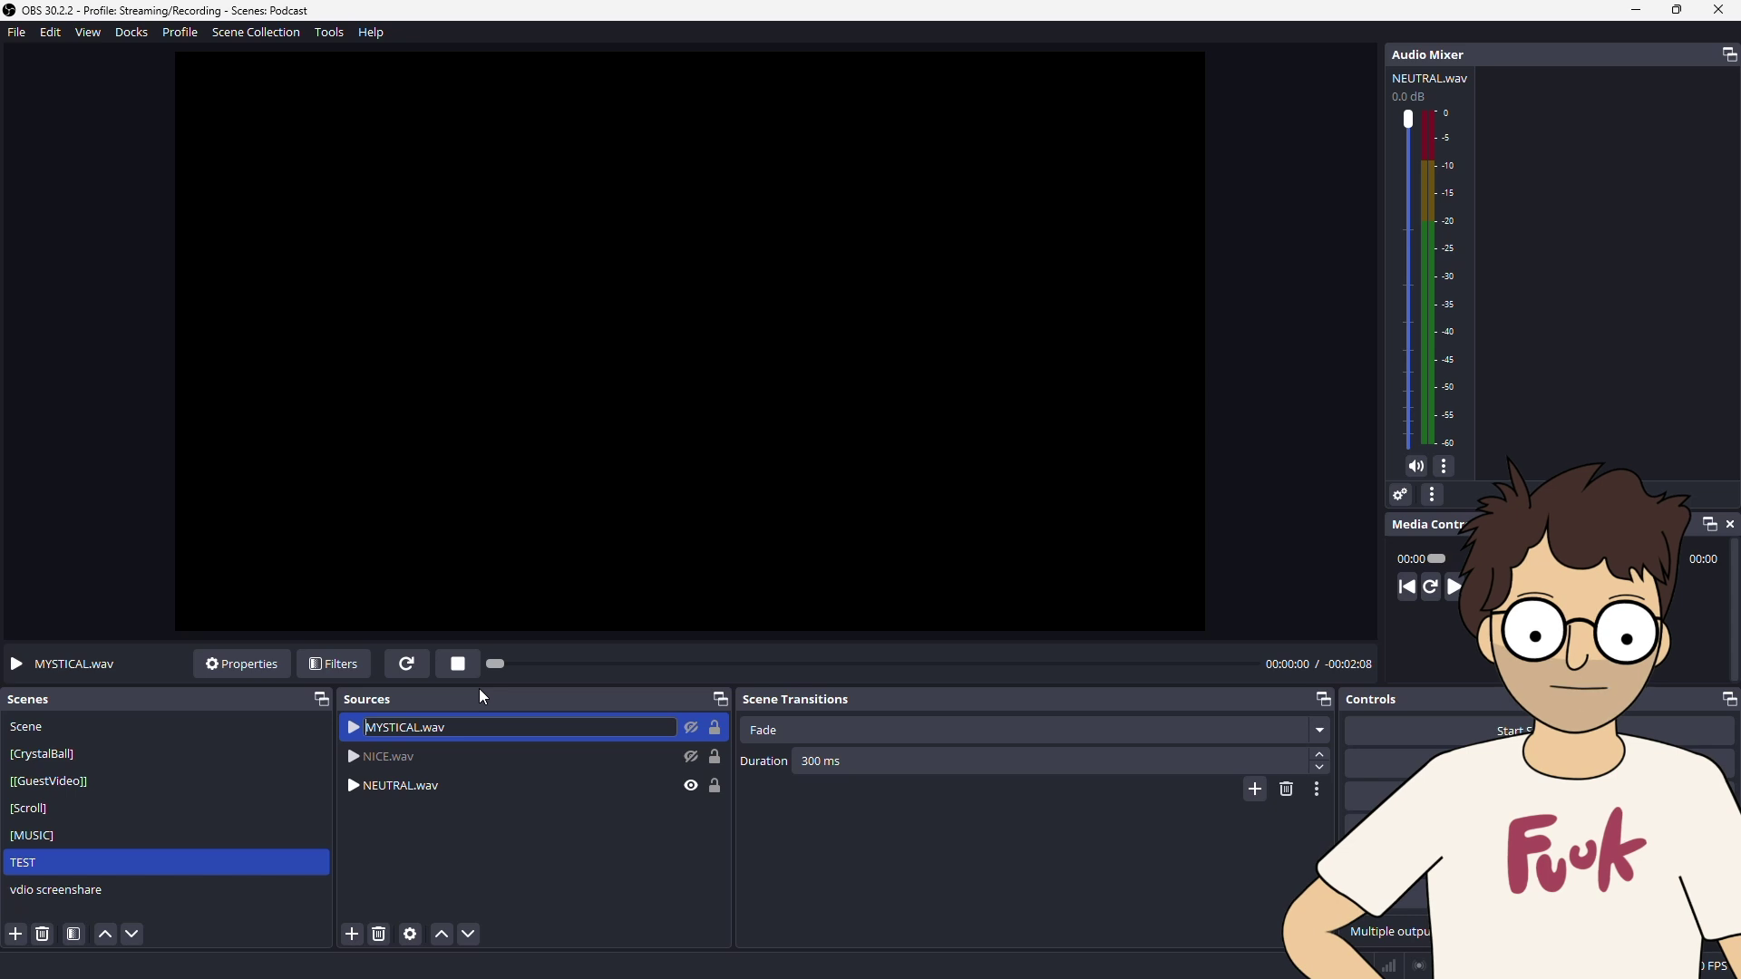
pyautogui.write('y_')
pyautogui.press('Return')
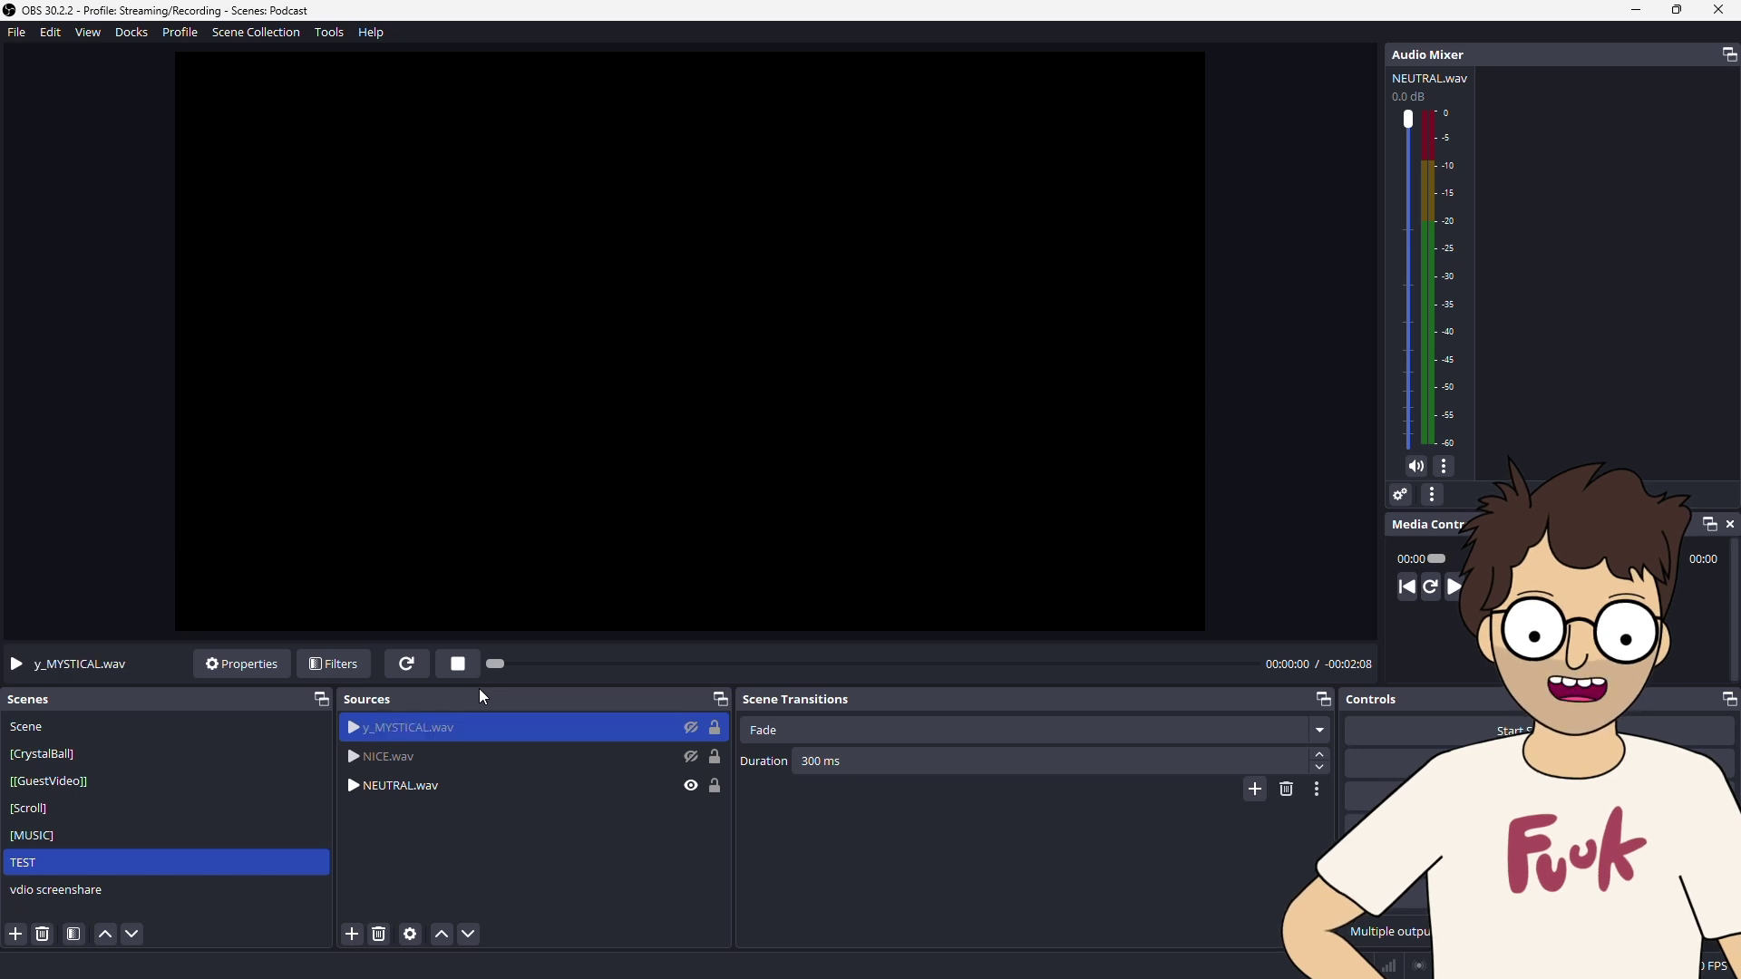
# - Rename NICE.wav to y_NICE.wav and NEUTRAL.wav to y_NEUTRAL.wav
pyautogui.click(389, 756)
pyautogui.rightClick(391, 760)
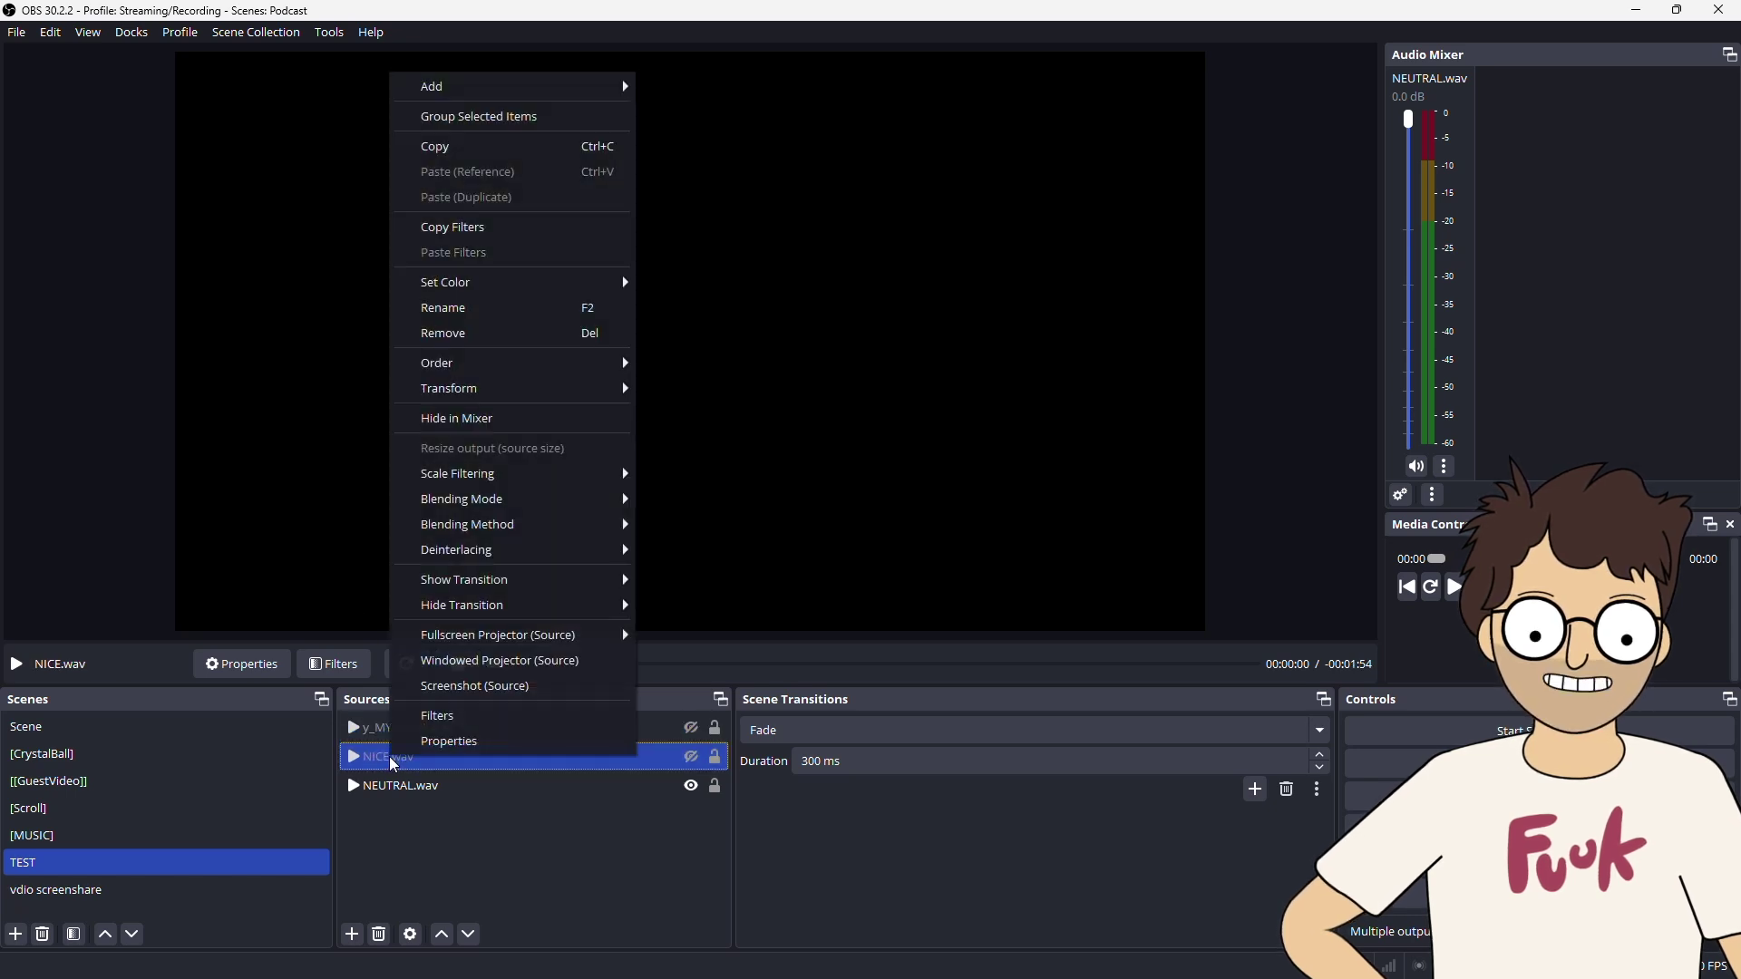
pyautogui.click(448, 308)
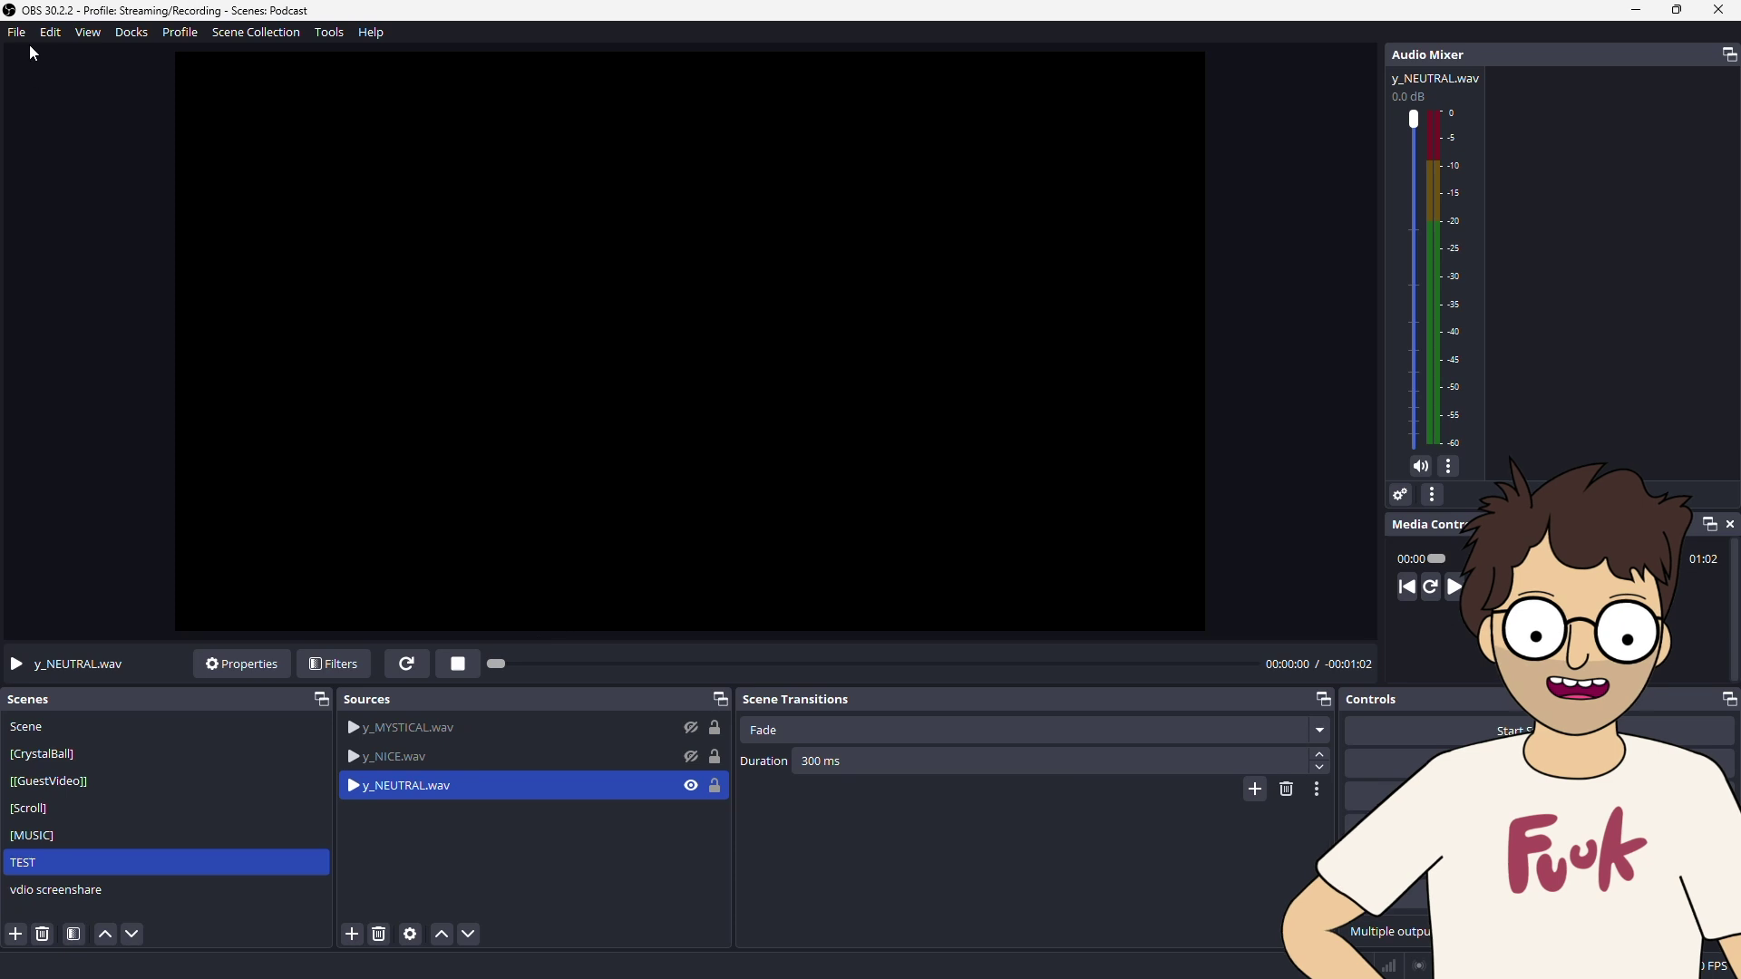
# - Open the hotkey settings and filter the hotkeys by y_
pyautogui.click(20, 33)
pyautogui.click(66, 115)
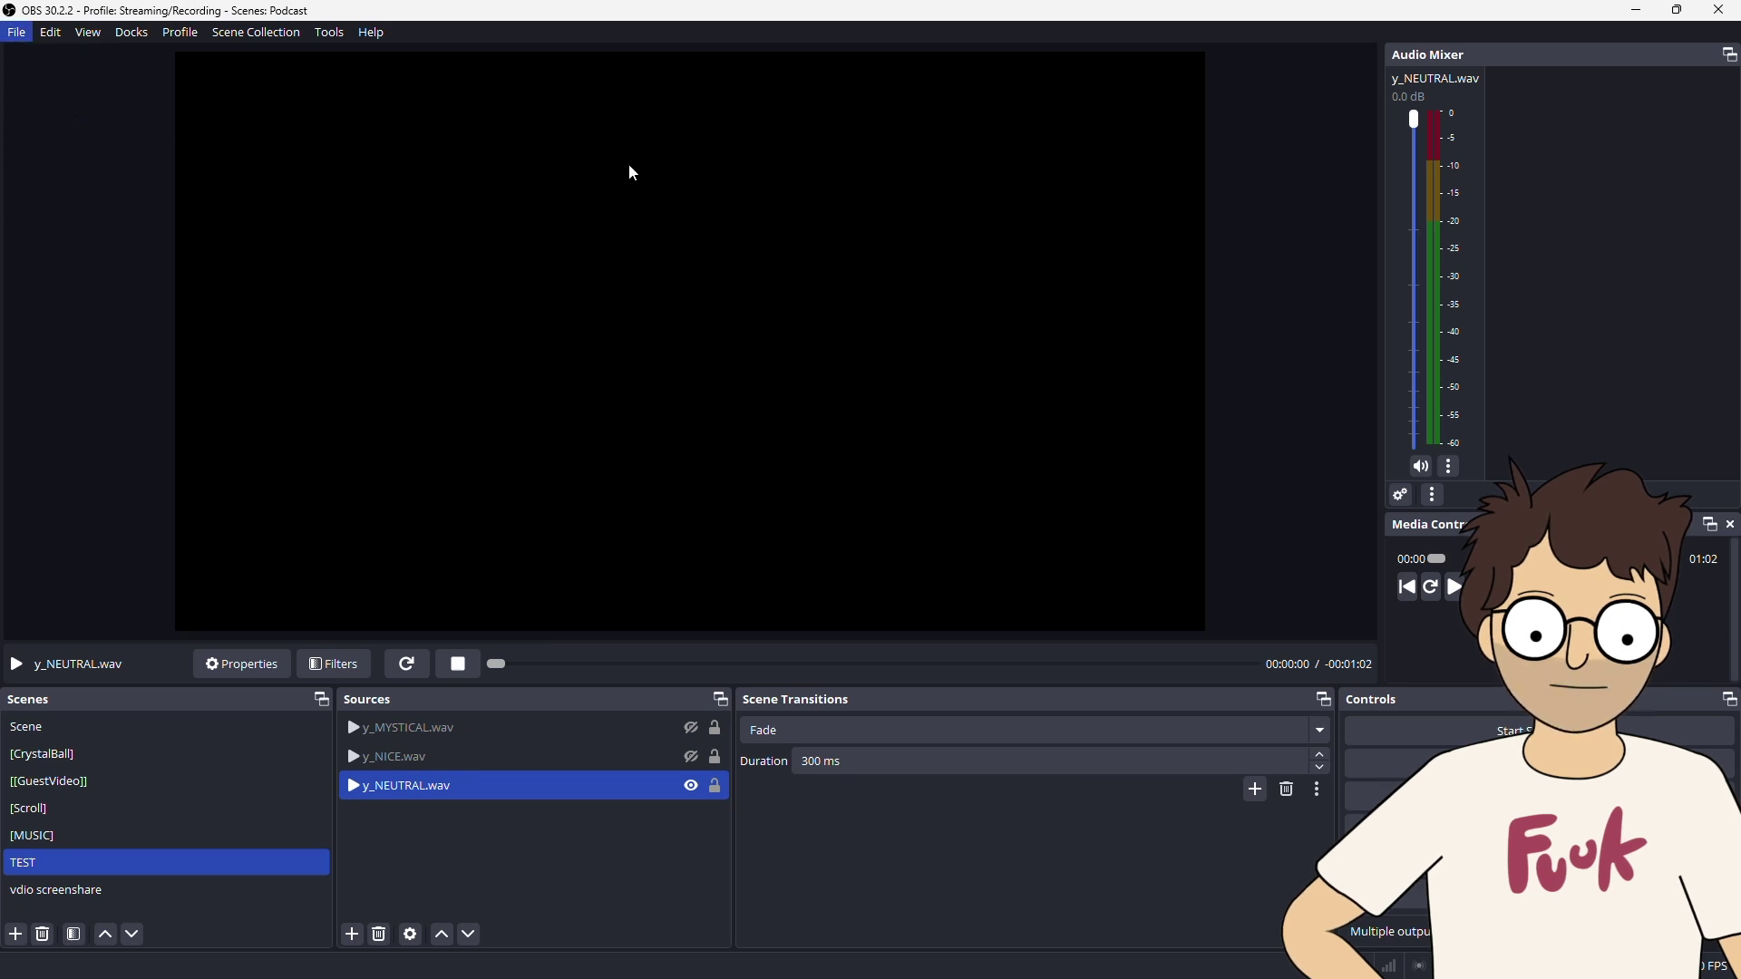
pyautogui.click(493, 372)
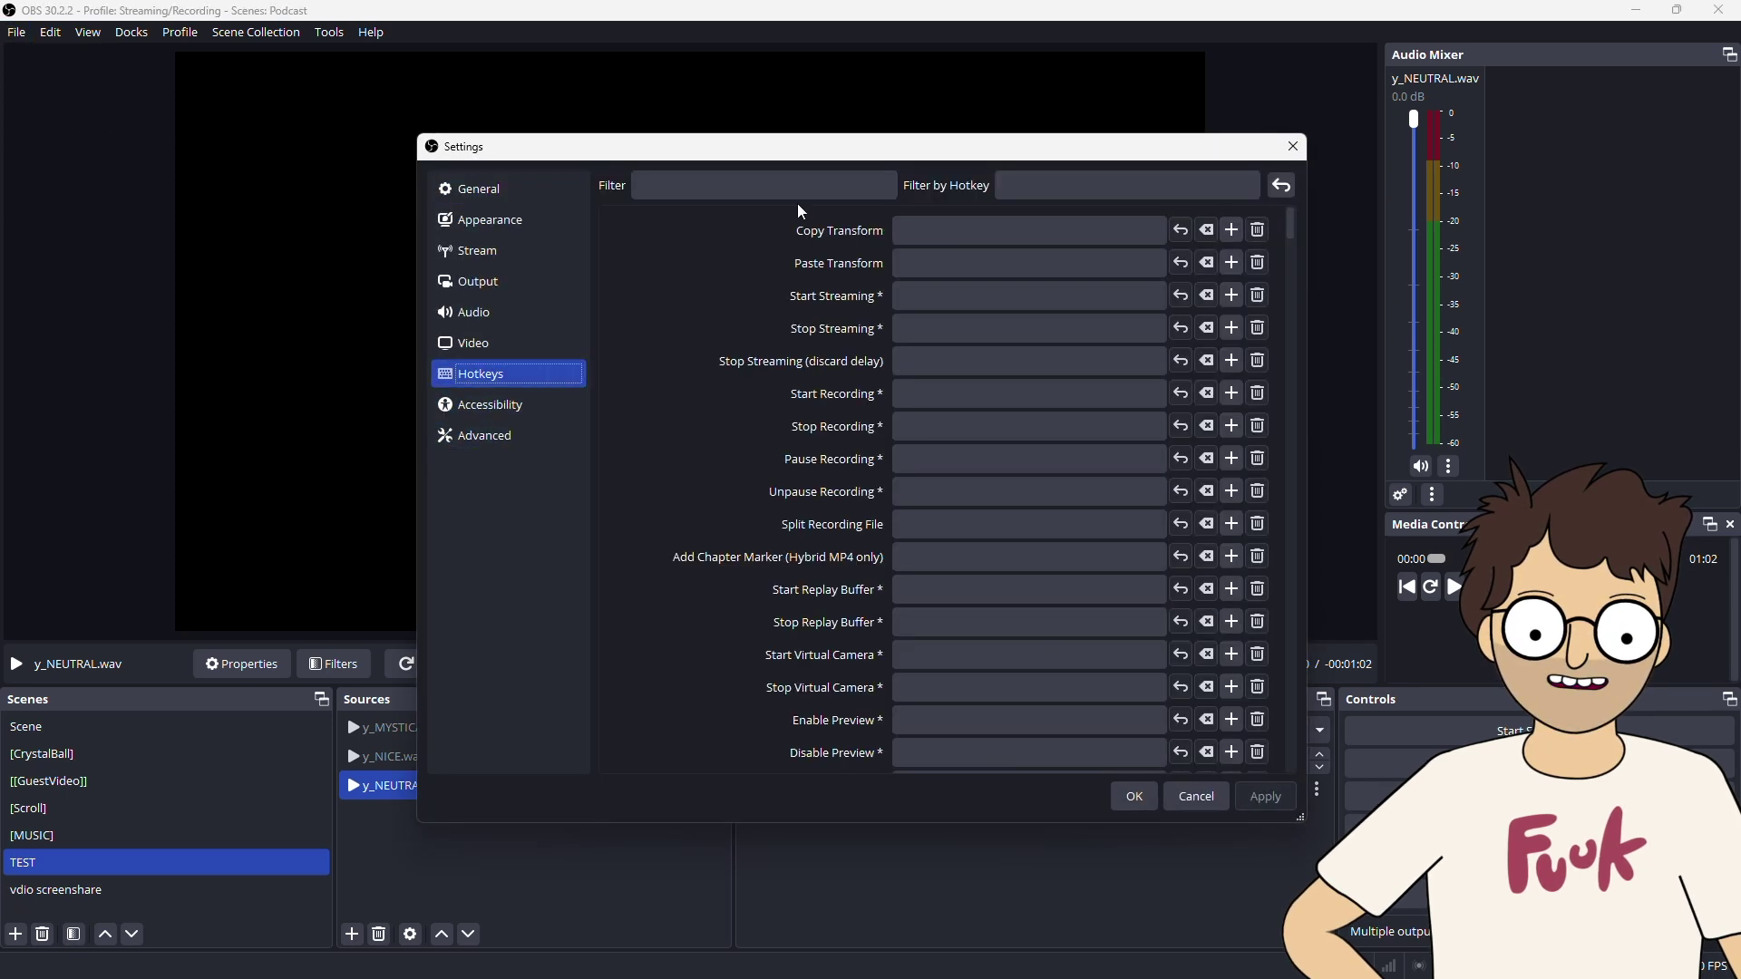
pyautogui.click(819, 185)
pyautogui.write('y')
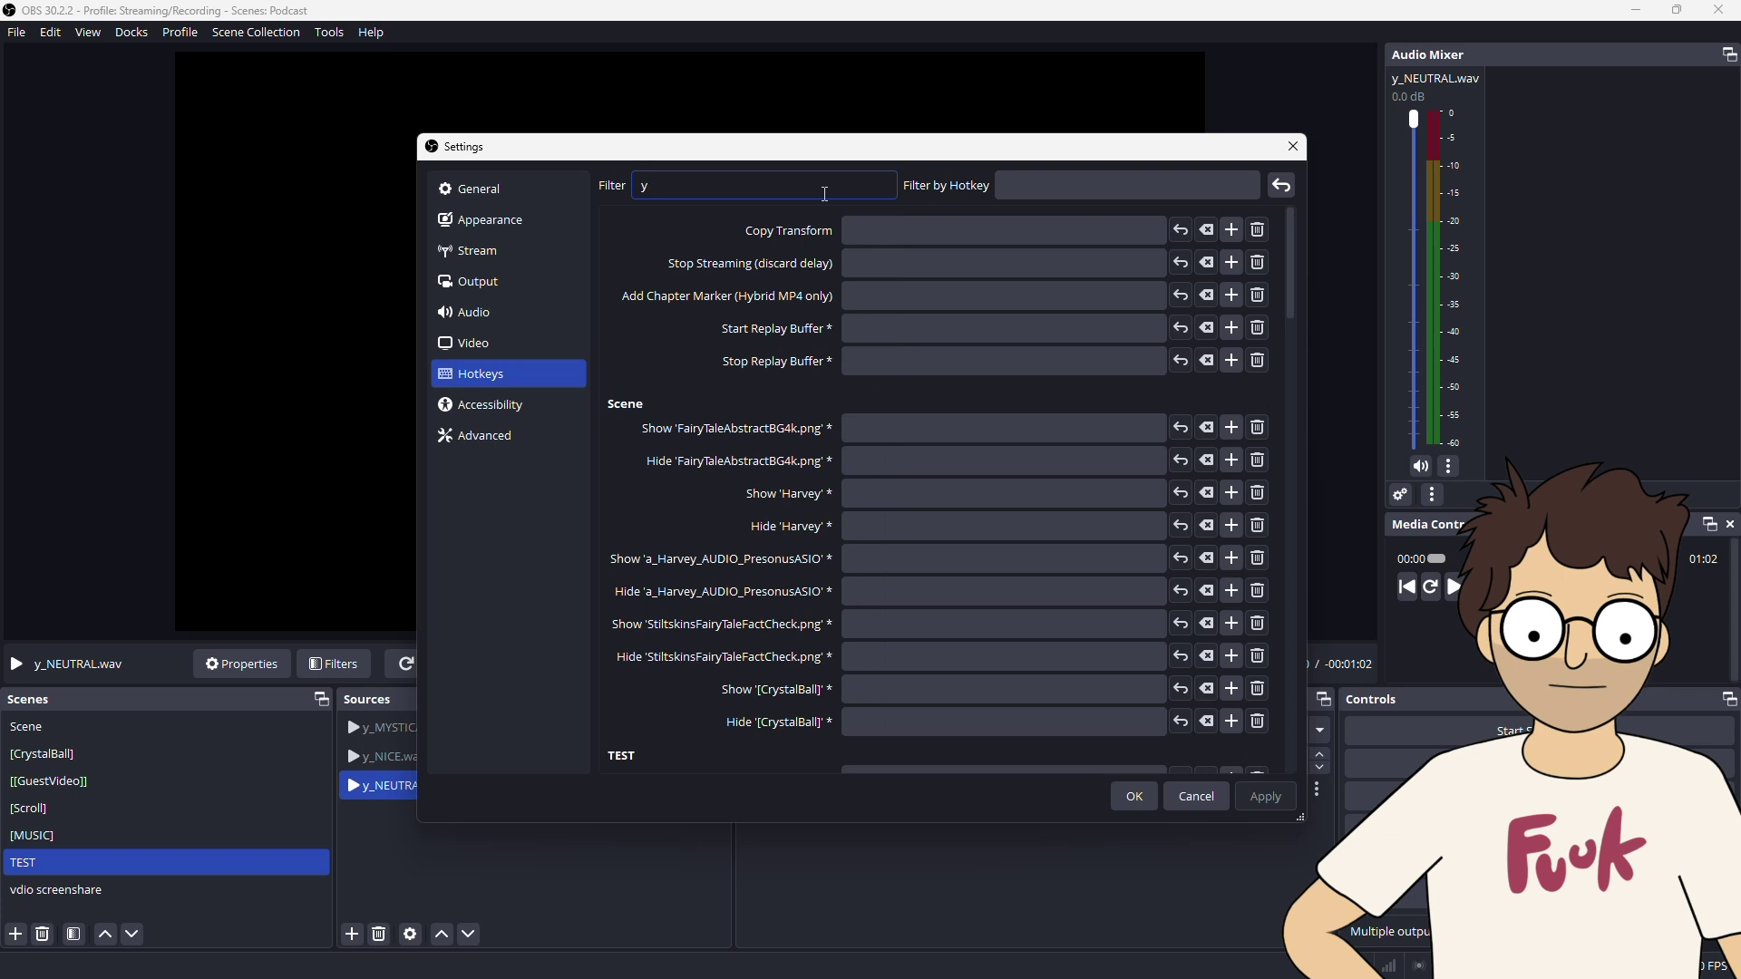
pyautogui.write('_')
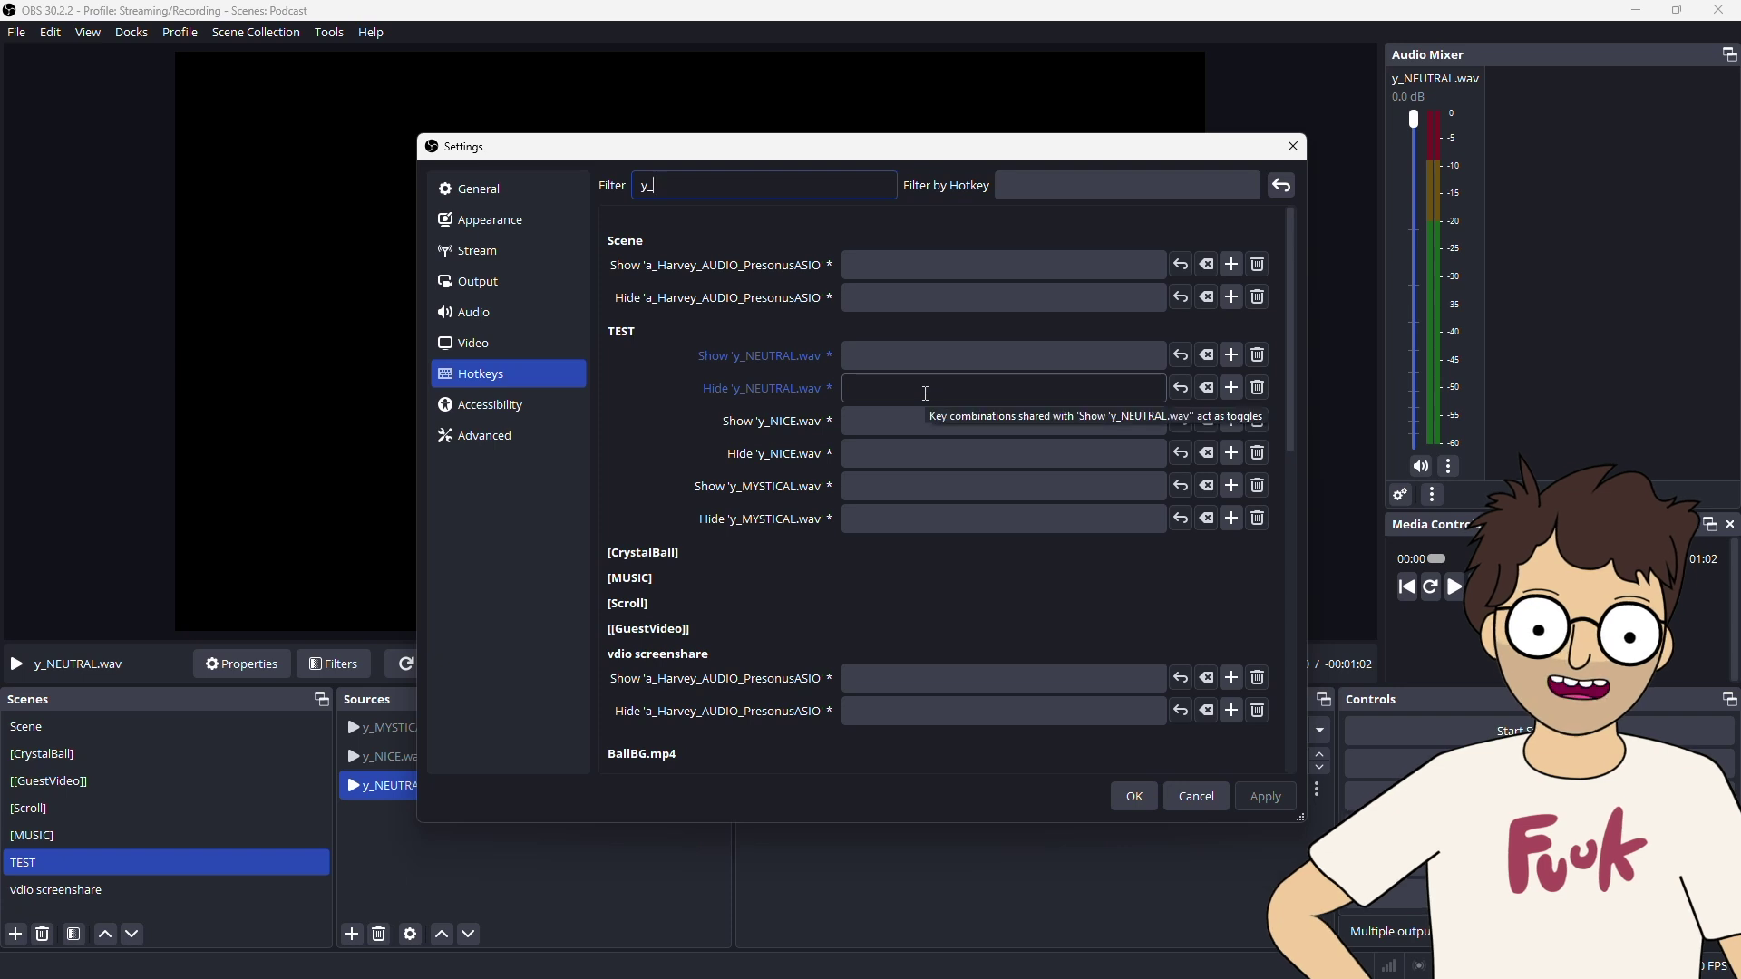
# - Assign the hotkey Alt + Shift + W to hiding y_NEUTRAL.wav, y_NICE.wav and y_MYSTICAL.wav in the TEST scene
pyautogui.click(879, 392)
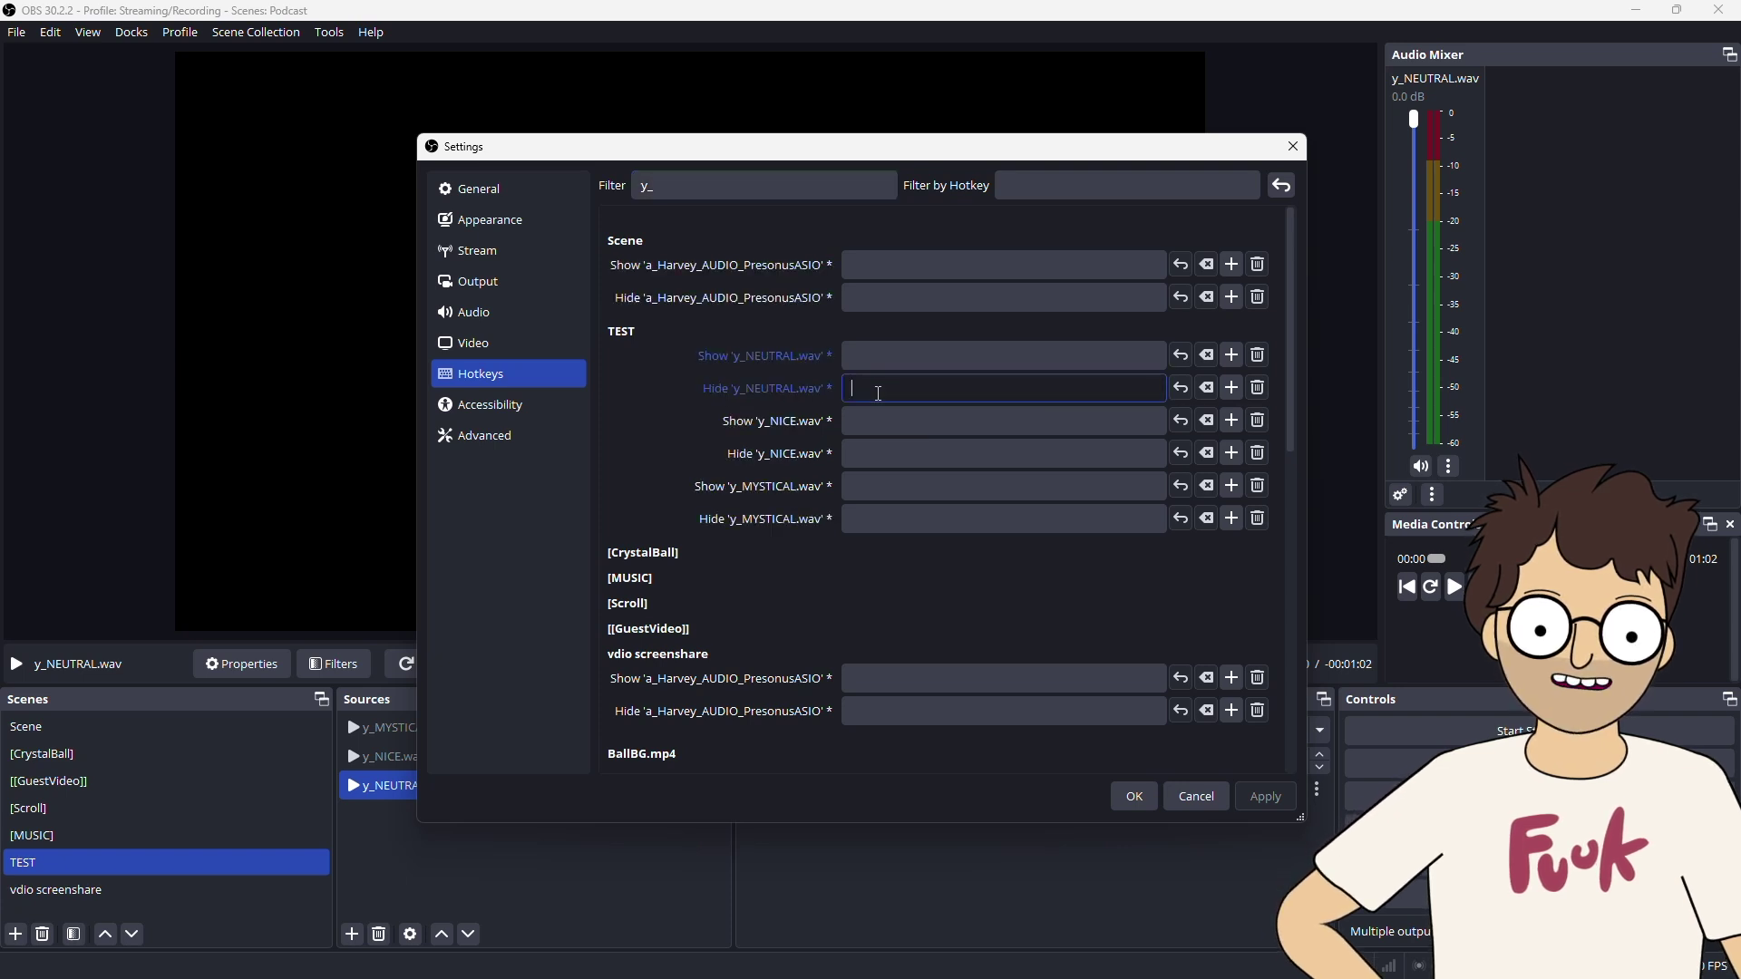
pyautogui.hotkey('alt', 'shift', 'w')
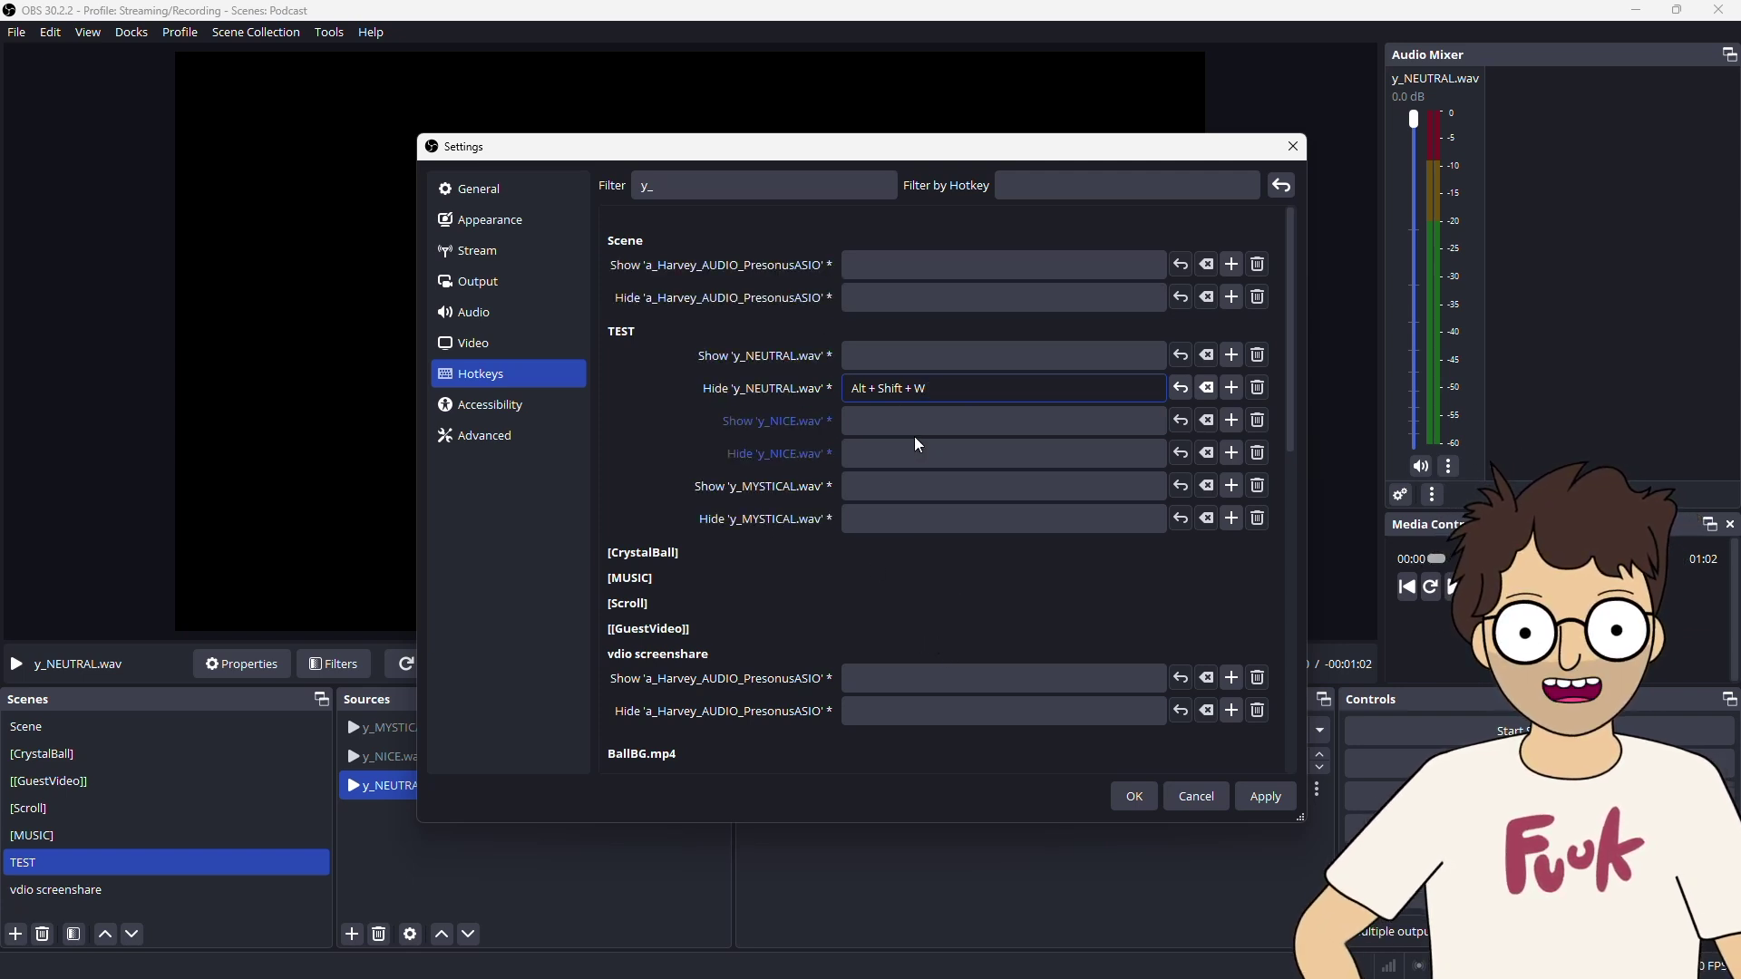
pyautogui.click(915, 460)
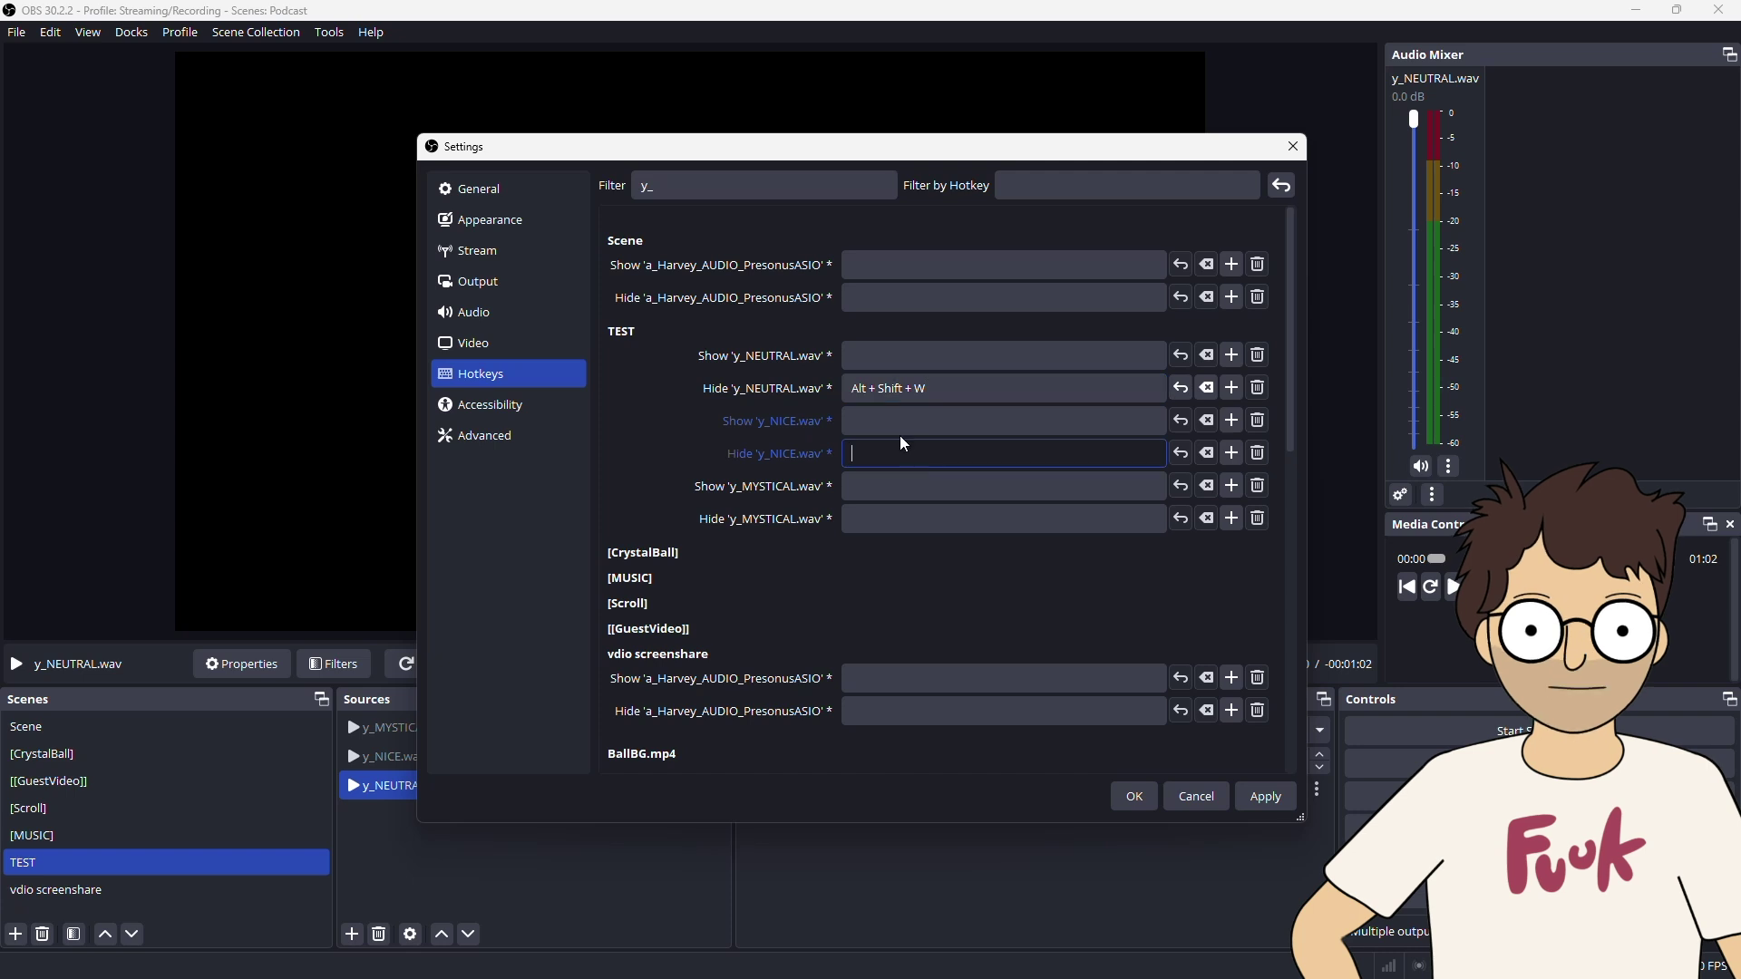
pyautogui.hotkey('alt', 'shift', 'w')
pyautogui.click(905, 527)
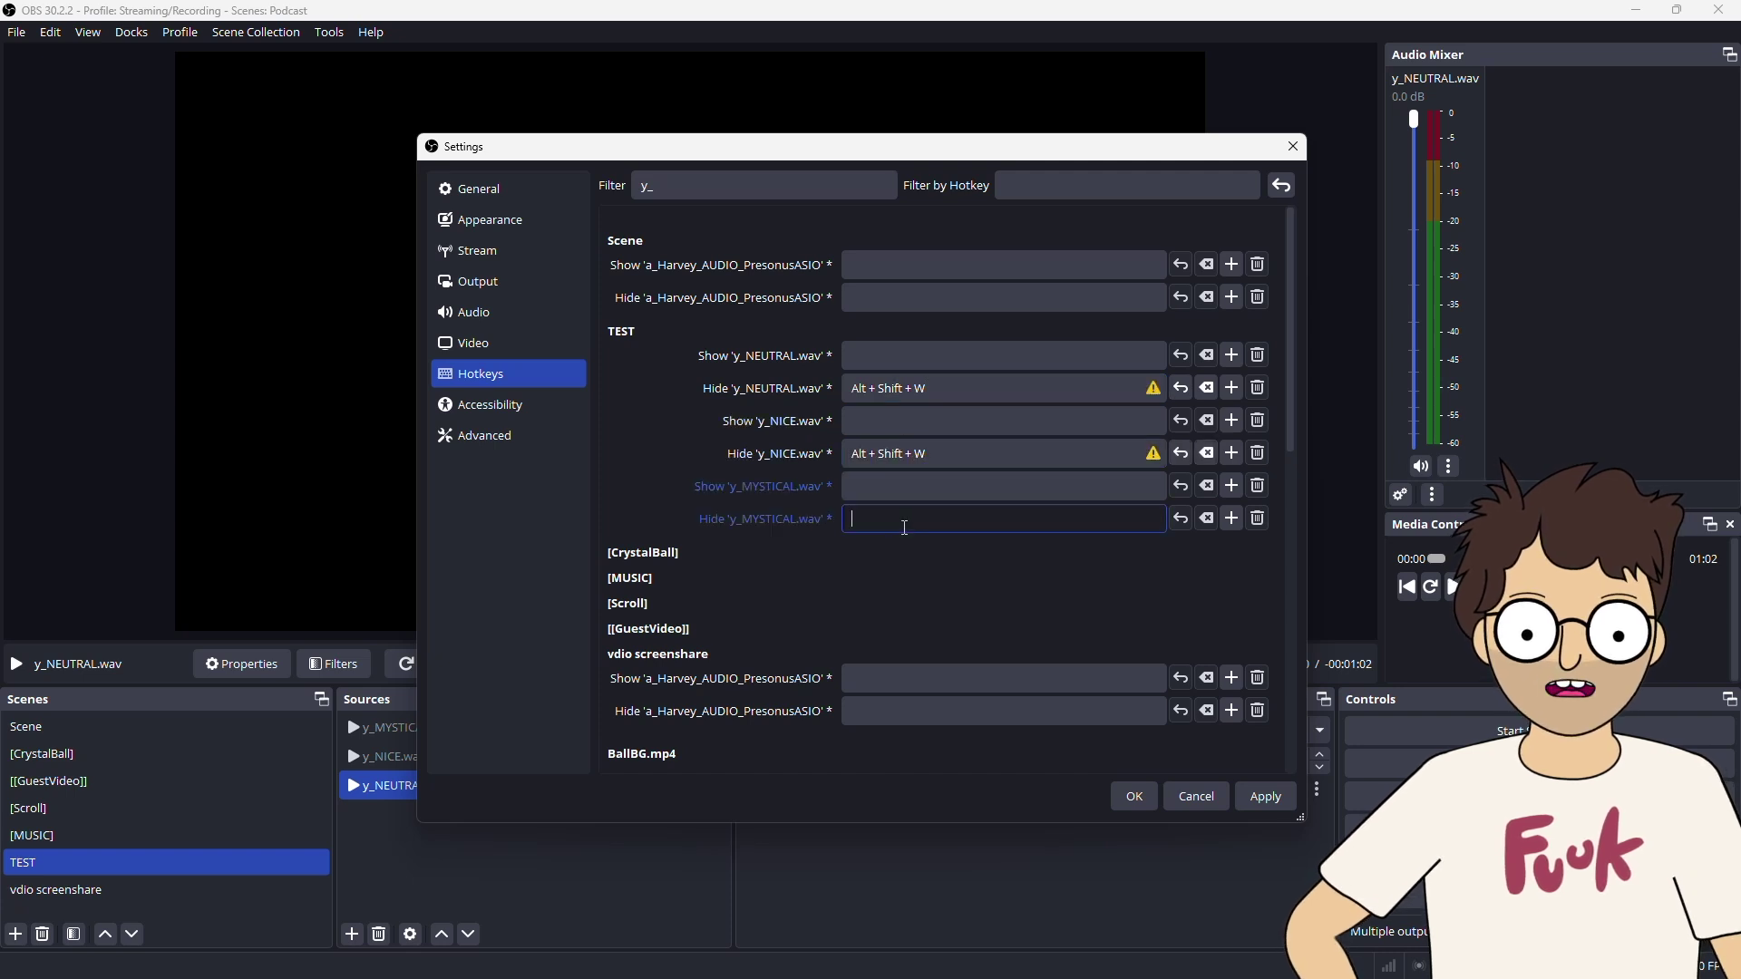
pyautogui.hotkey('alt', 'shift', 'w')
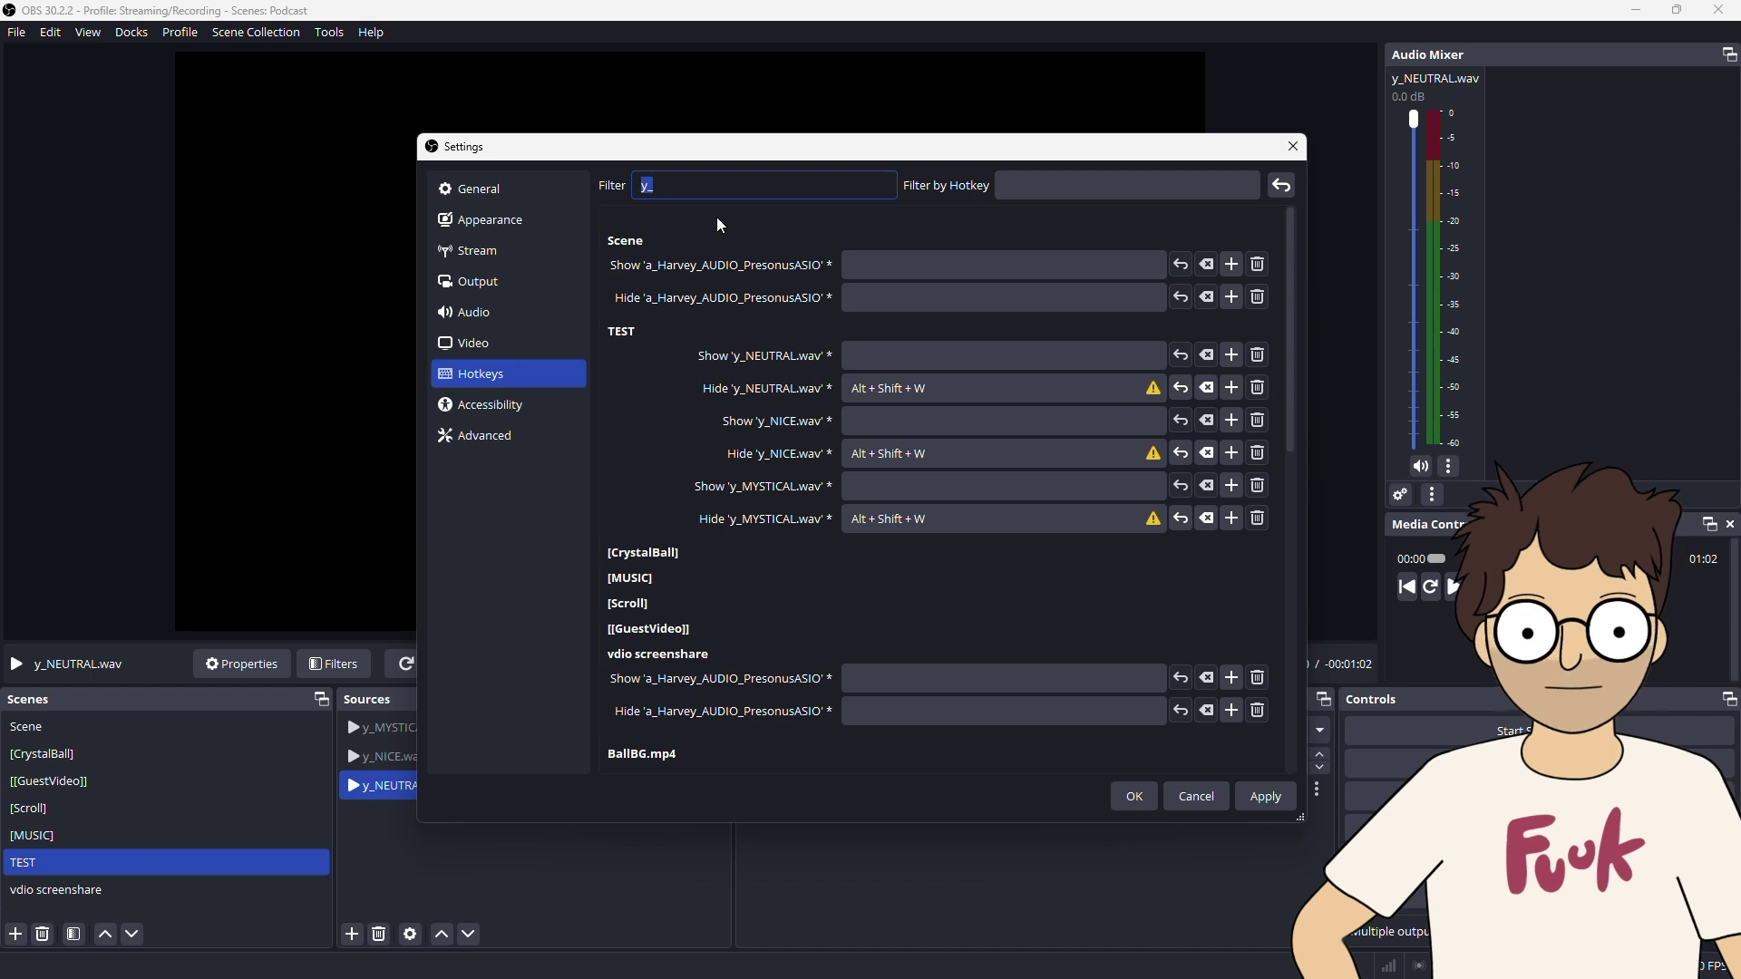
# - Filter the hotkeys by fadeOUT and assign Ctrl + Alt + Shift + W to MV_FadeOUT of y_MYSTICAL.wav
pyautogui.write('fade')
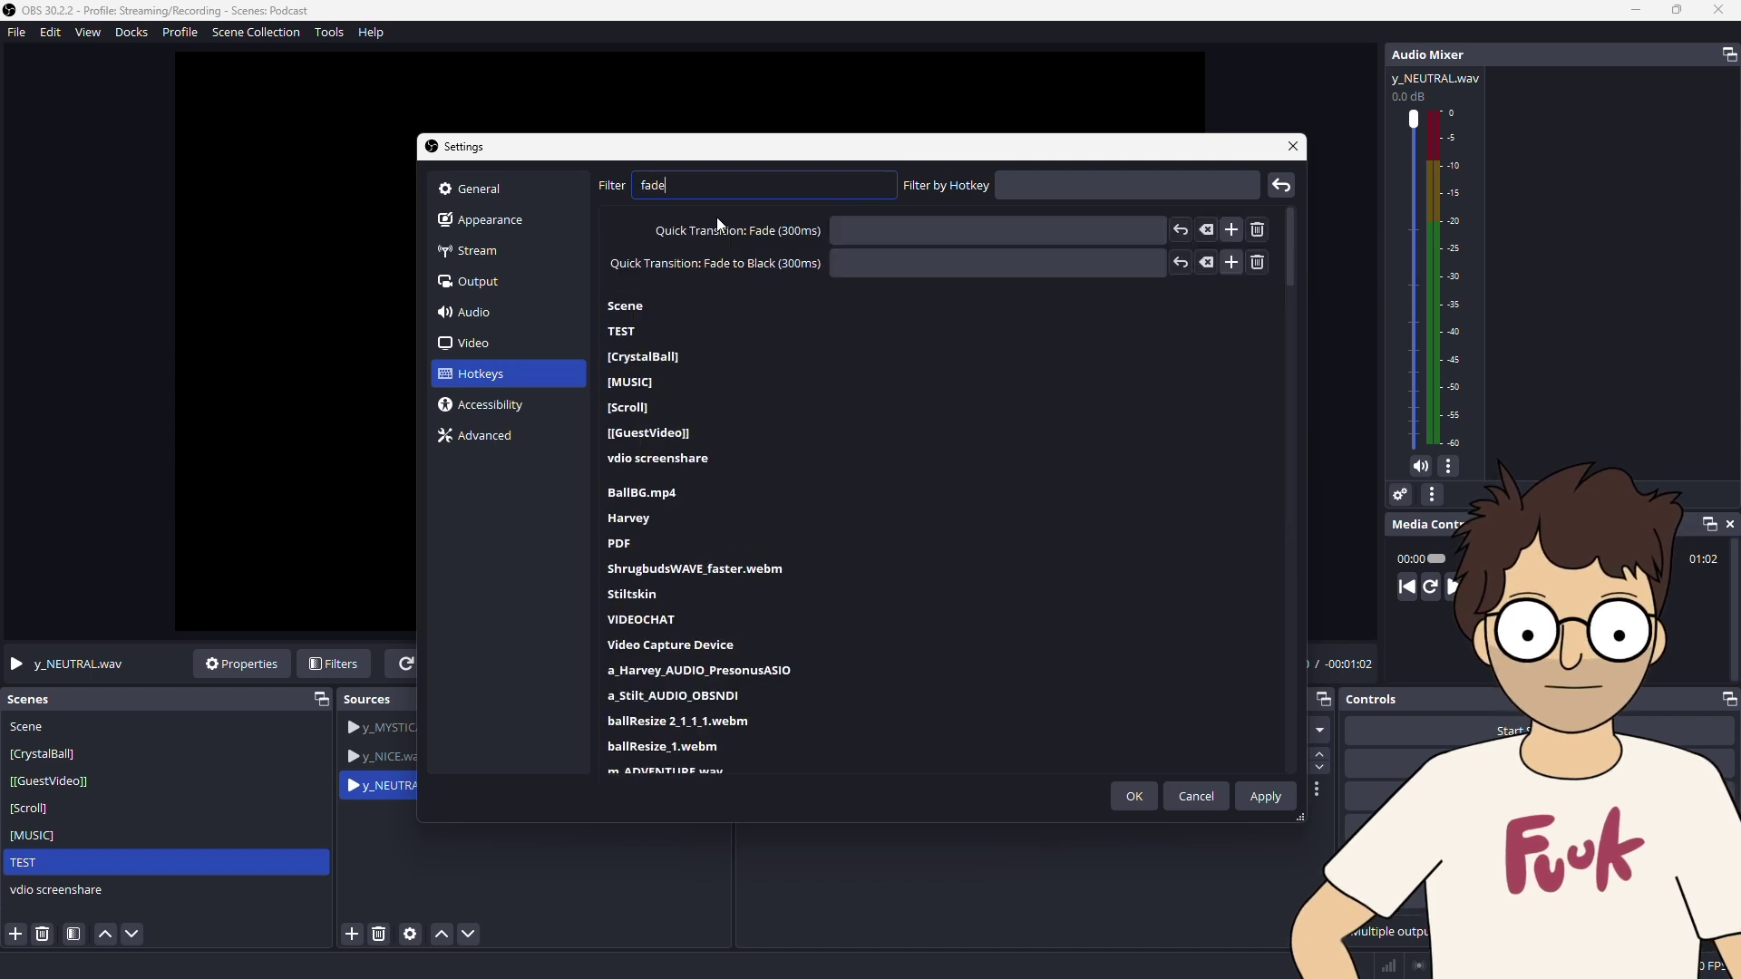
pyautogui.write('OUT')
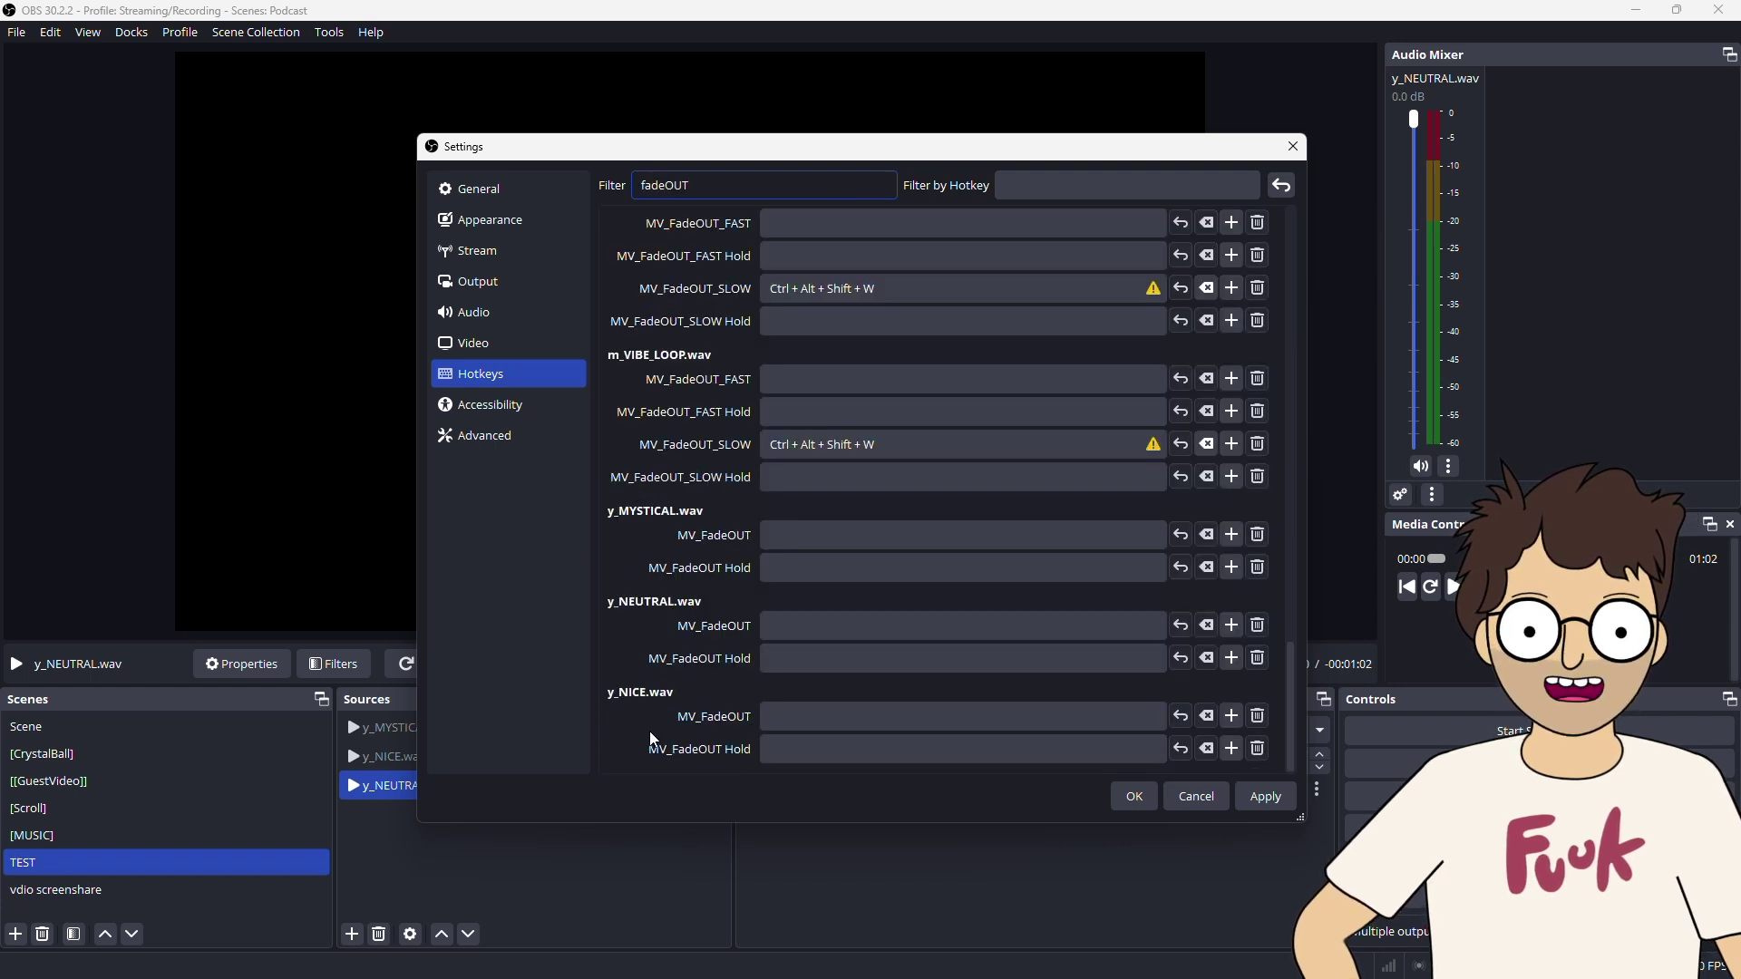
pyautogui.click(796, 535)
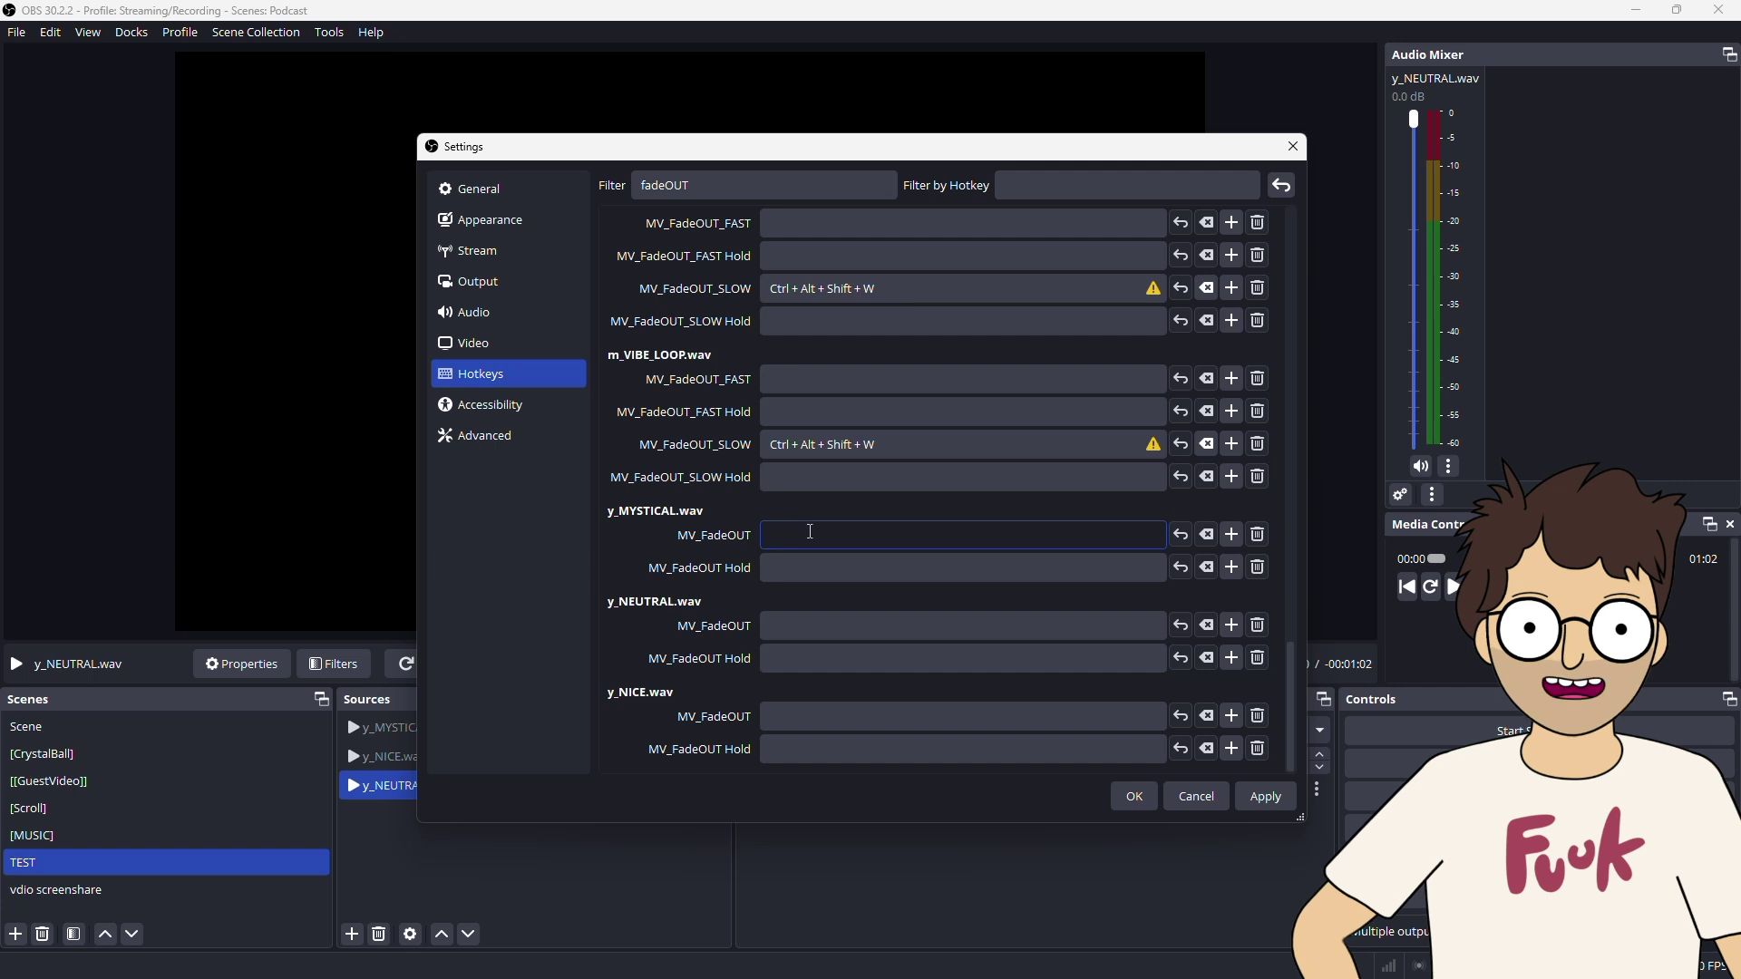
pyautogui.hotkey('alt', 'shift')
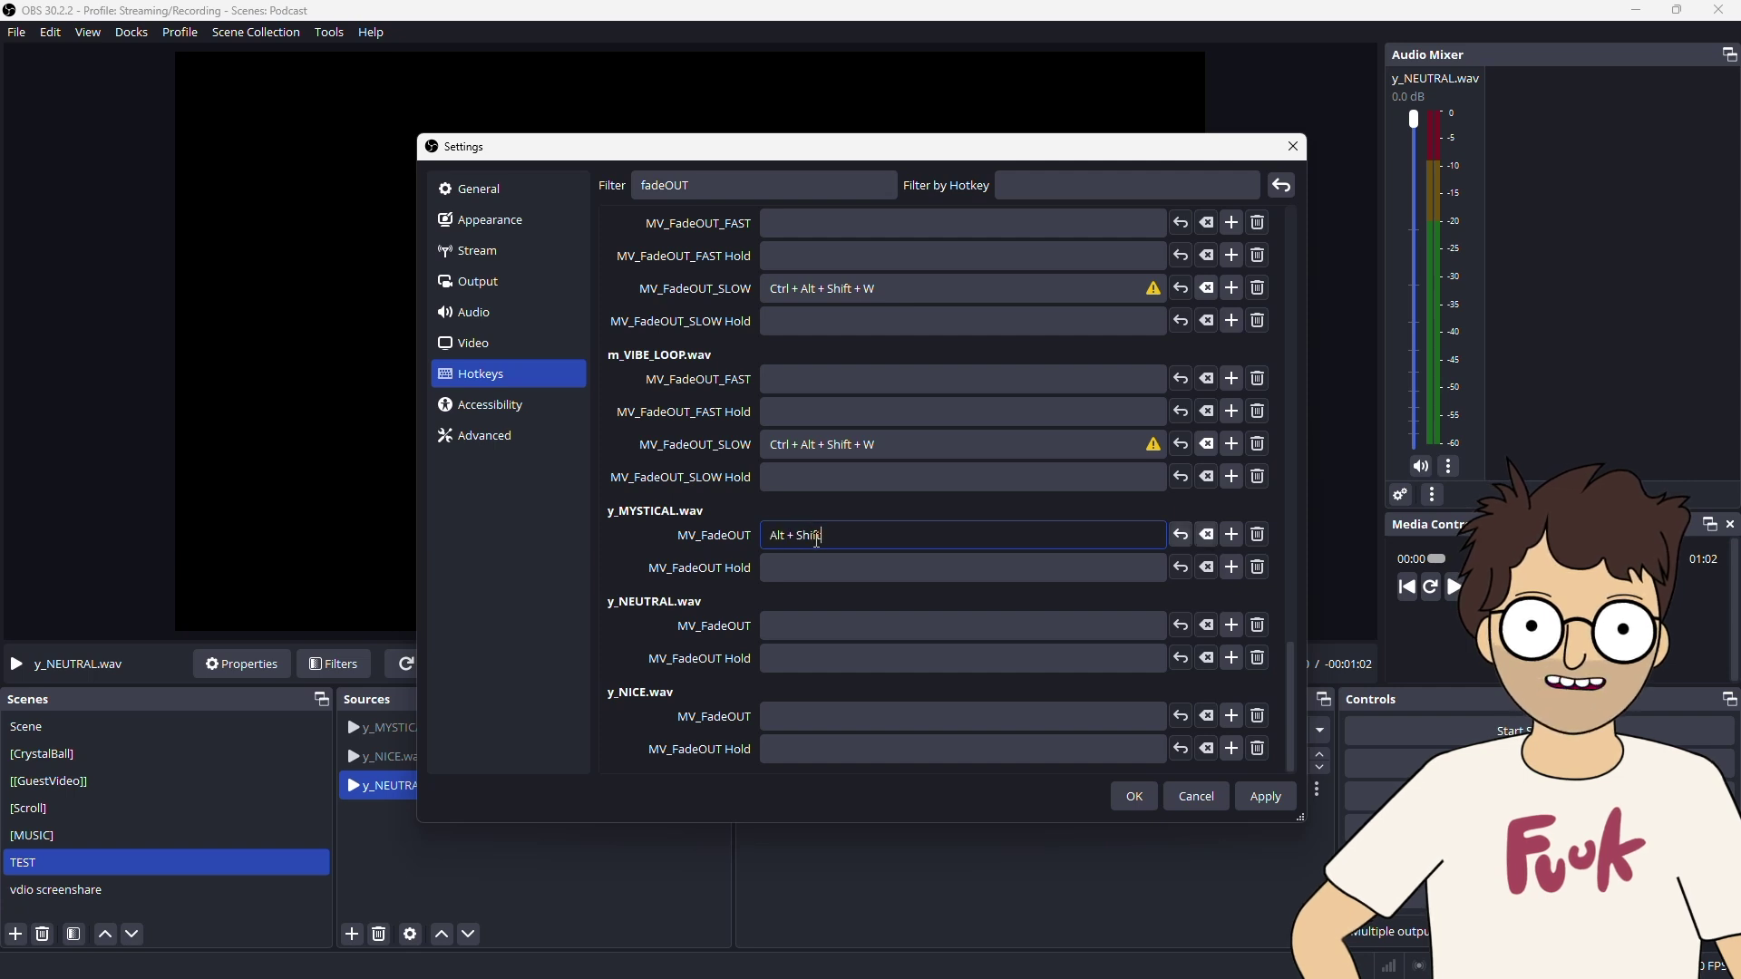
pyautogui.hotkey('ctrl', 'alt', 'shift', 'w')
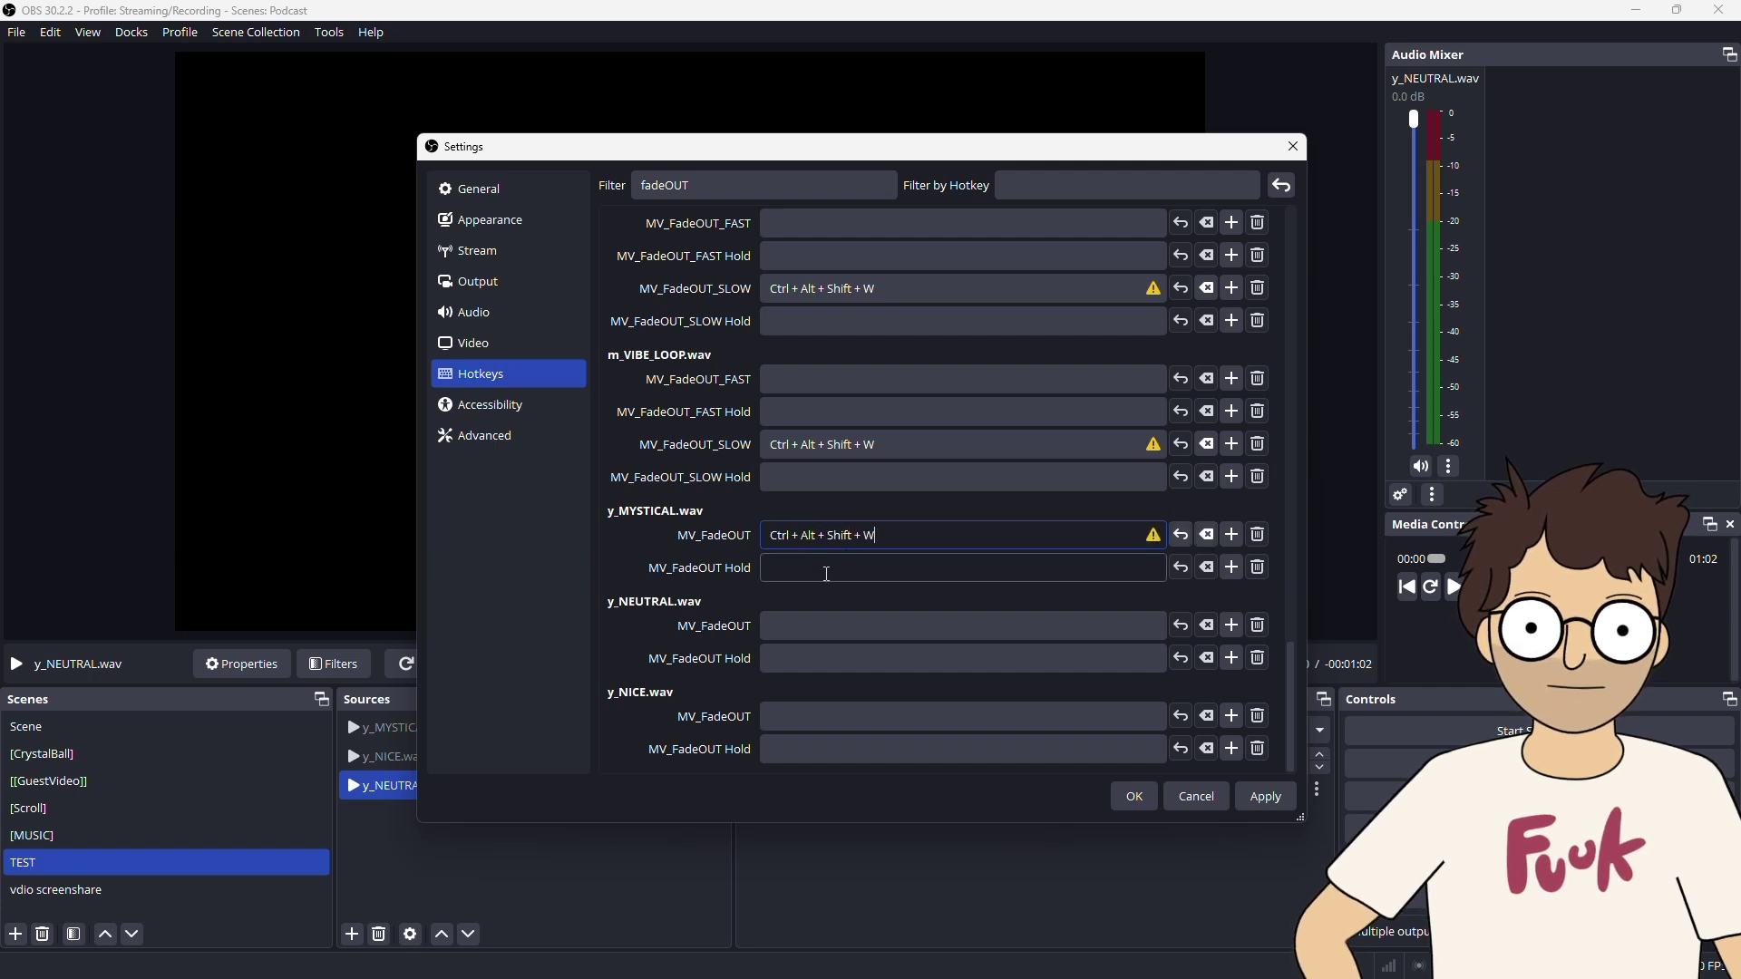
# - Assign Ctrl + Alt + Shift + W to MV_FadeOUT of y_NEUTRAL.wav and y_NICE.wav, and accept the settings
pyautogui.click(826, 572)
pyautogui.click(833, 622)
pyautogui.press('shift')
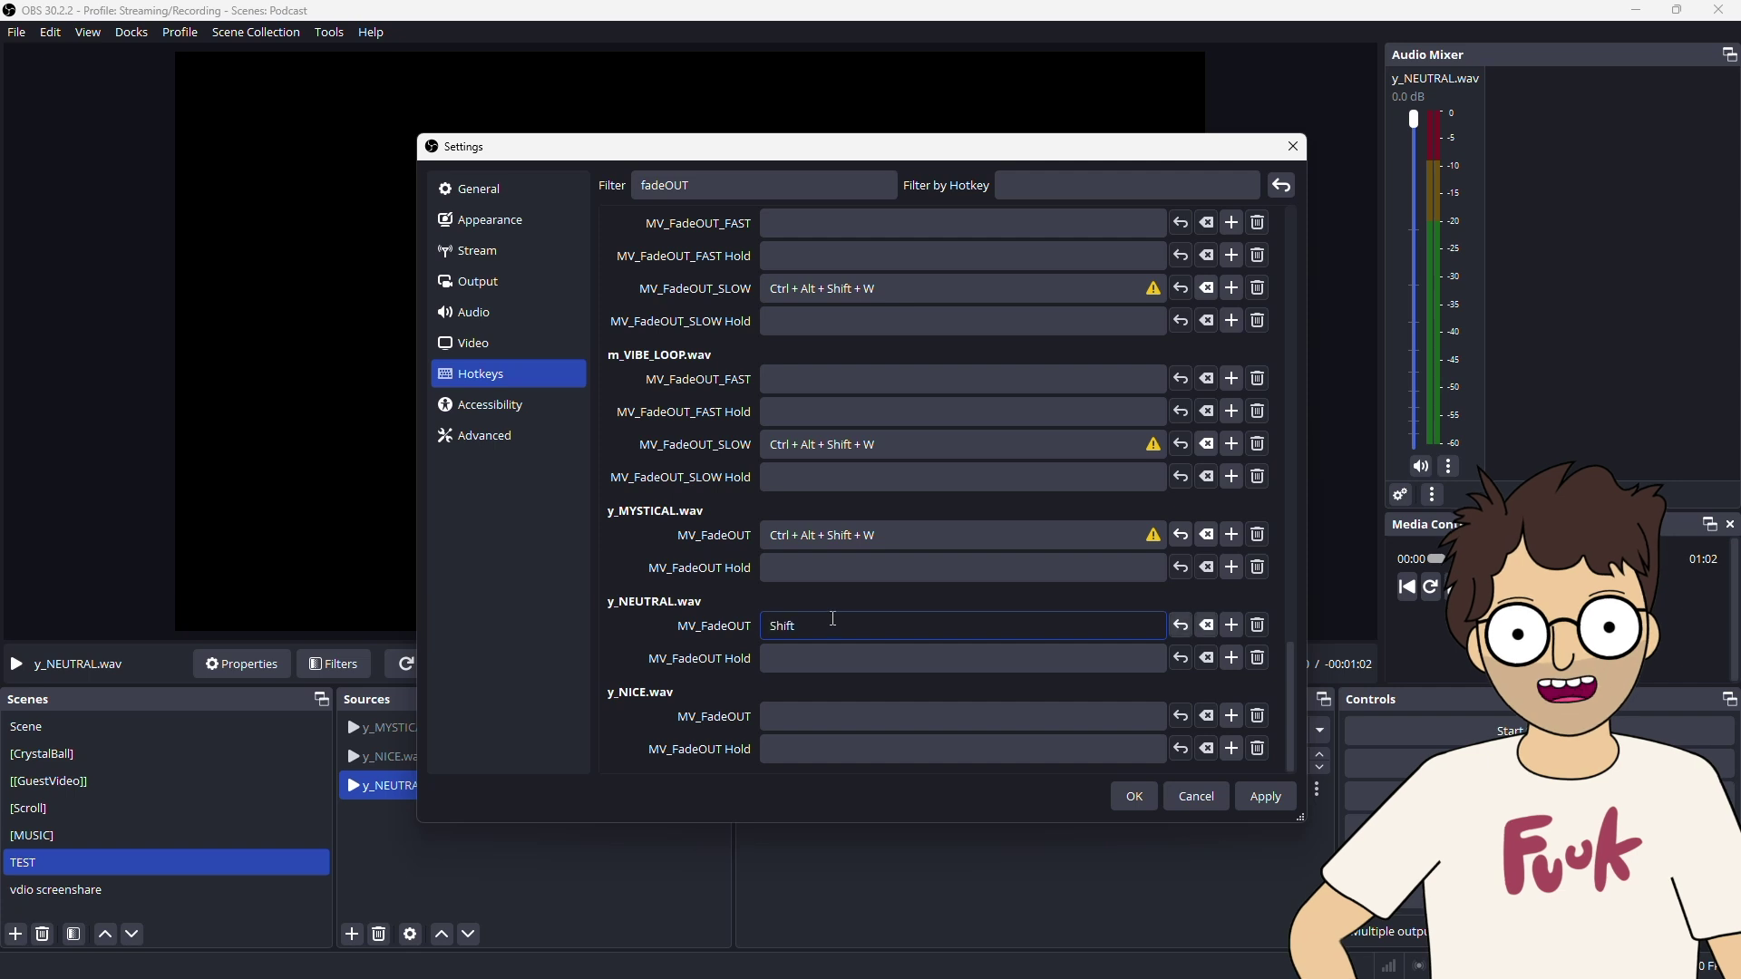
pyautogui.hotkey('ctrl', 'alt', 'shift', 'w')
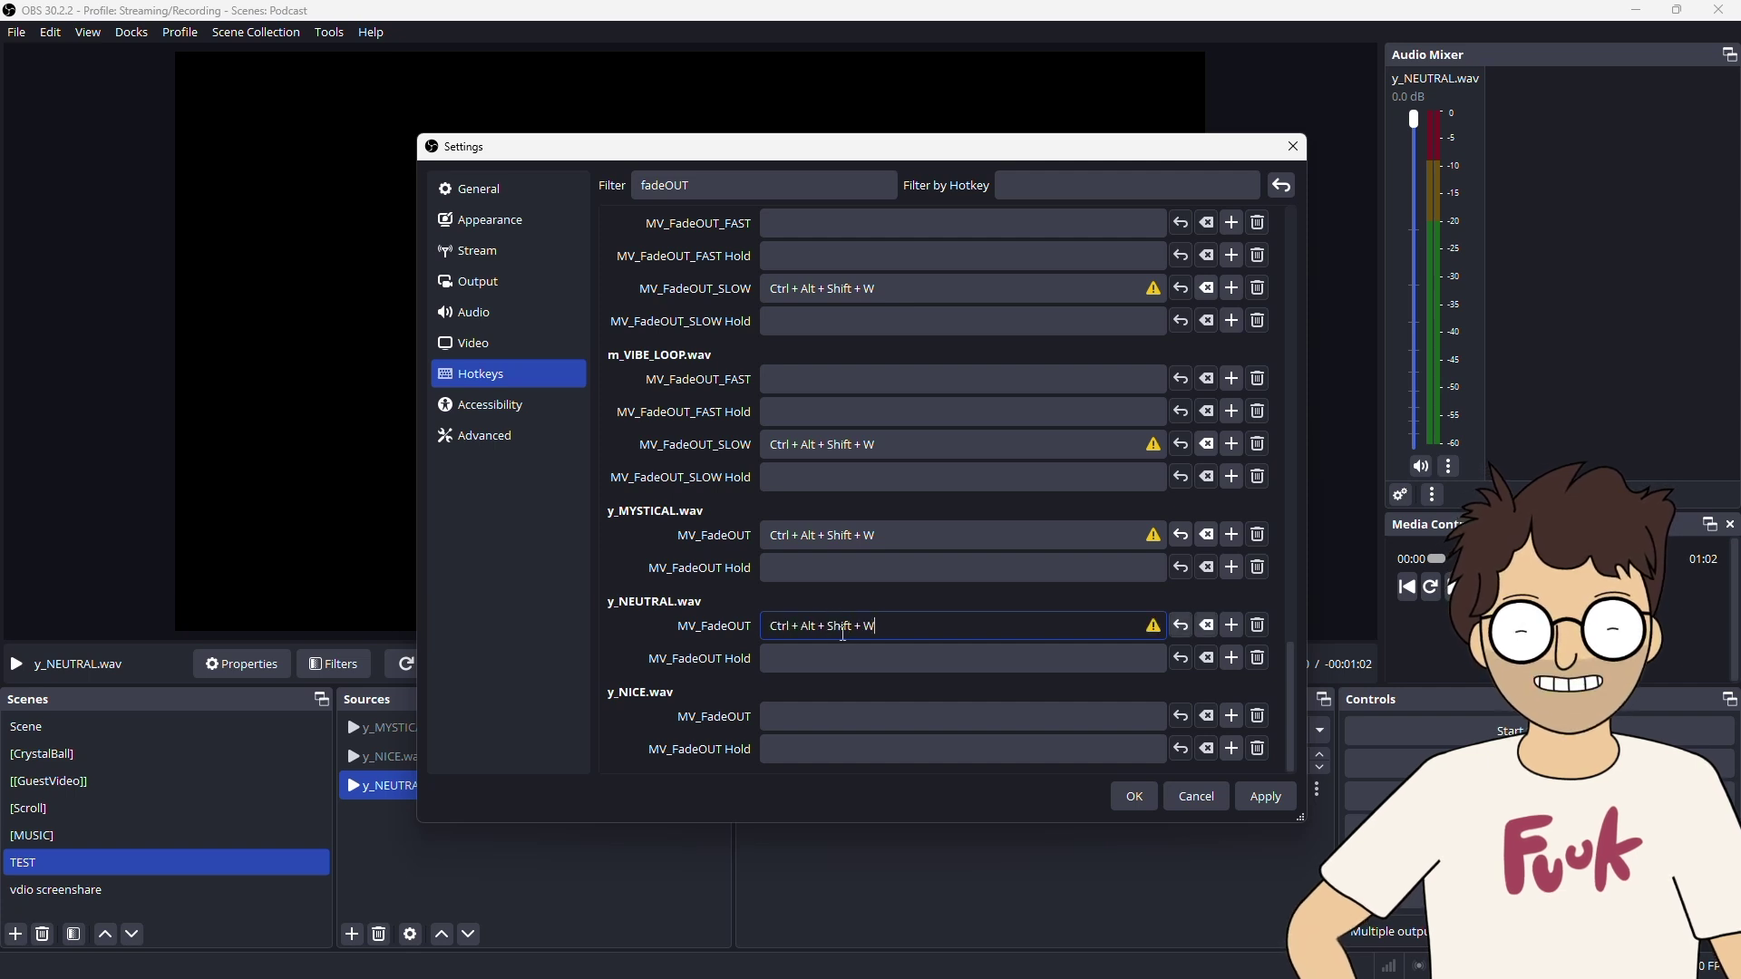
pyautogui.click(846, 709)
pyautogui.hotkey('ctrl', 'alt', 'shift', 'w')
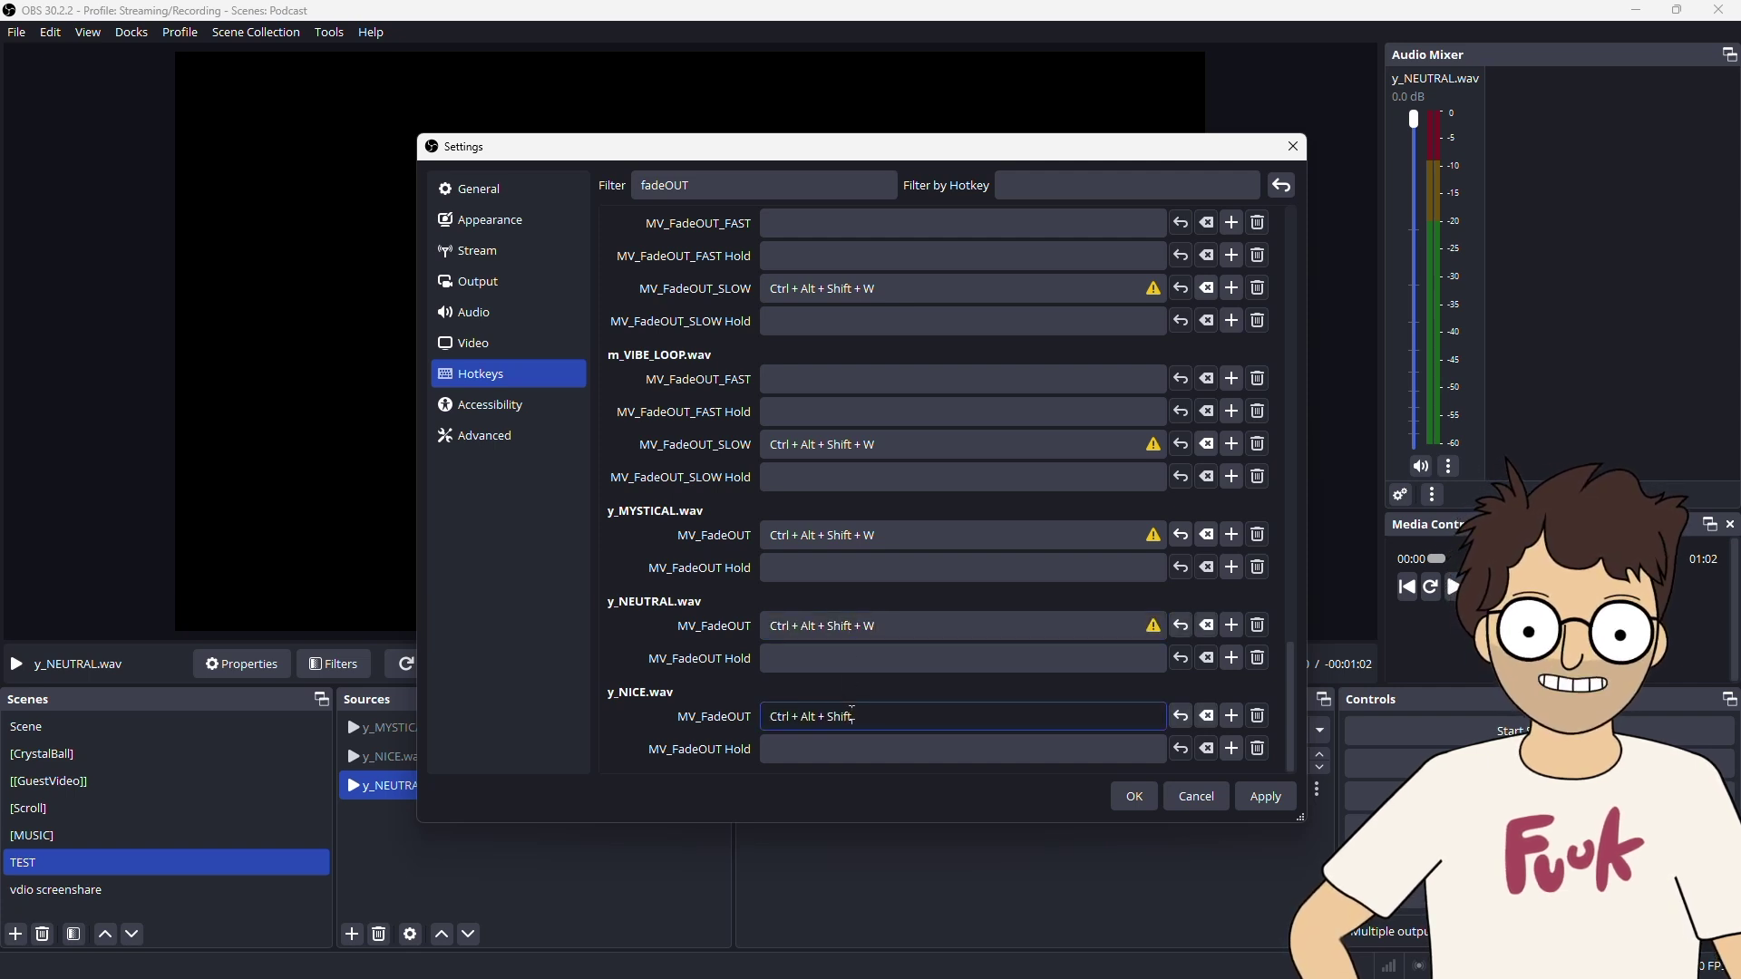
pyautogui.click(1117, 799)
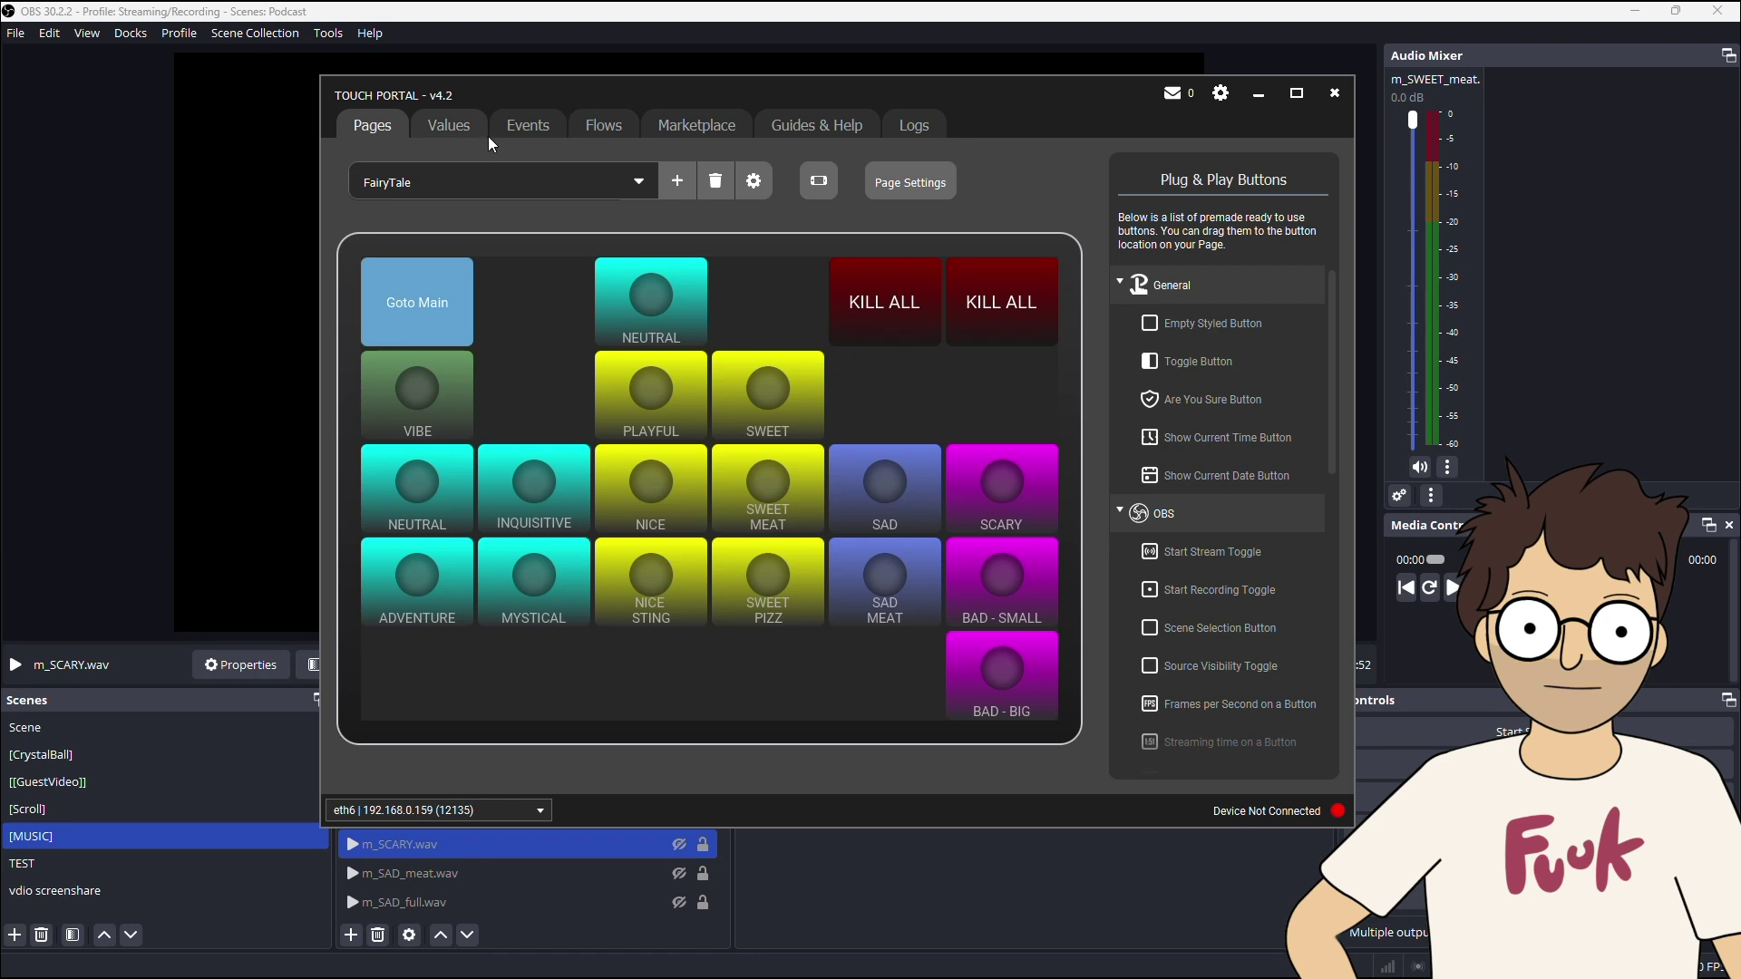
# - In Touch Portal, review the name, default value and value type of the Soundboard Buttons States value and save it
pyautogui.click(464, 128)
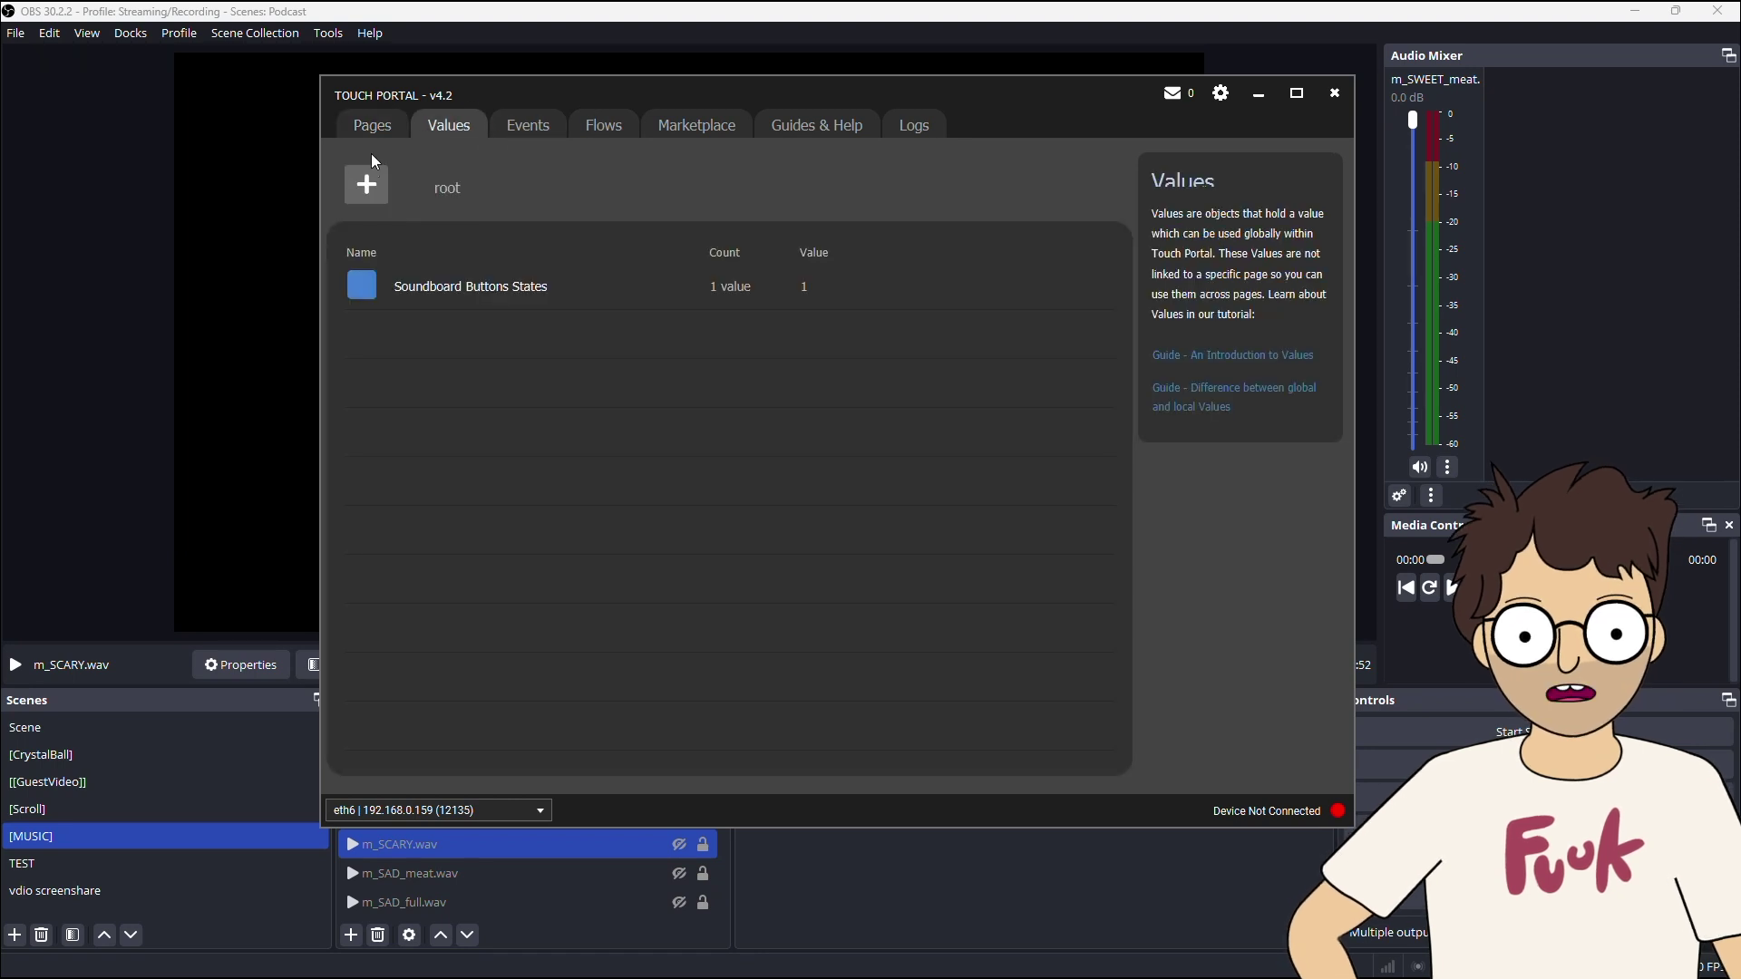
pyautogui.click(364, 184)
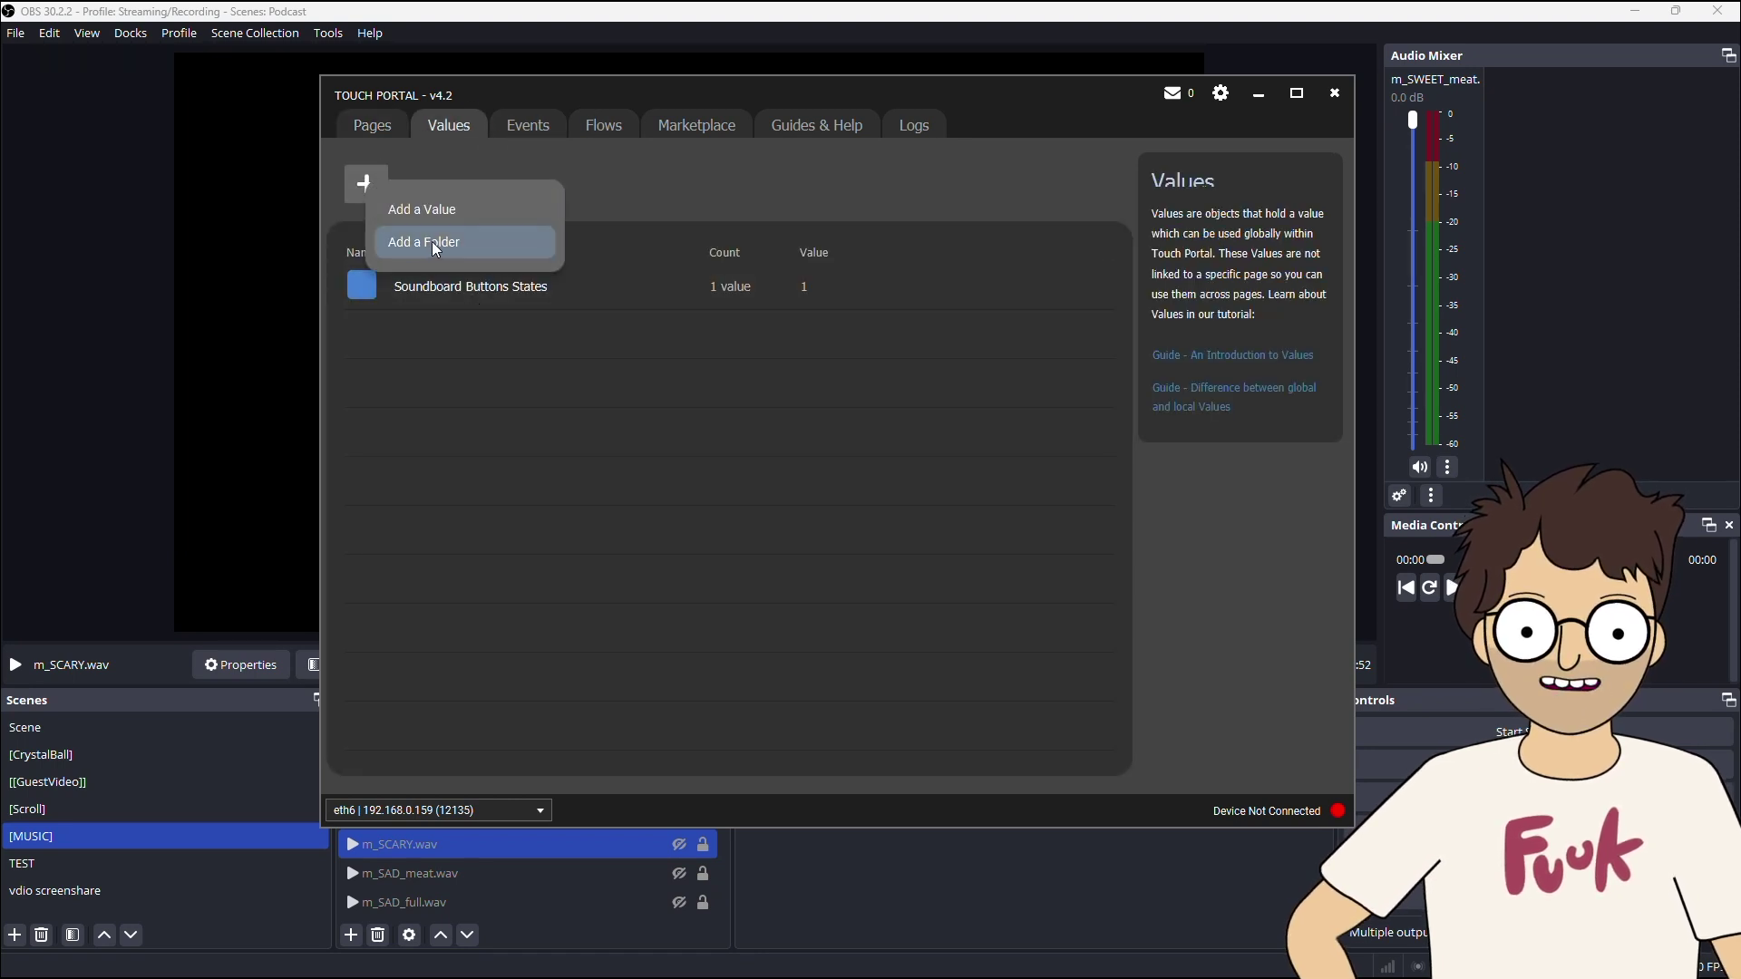
pyautogui.doubleClick(577, 295)
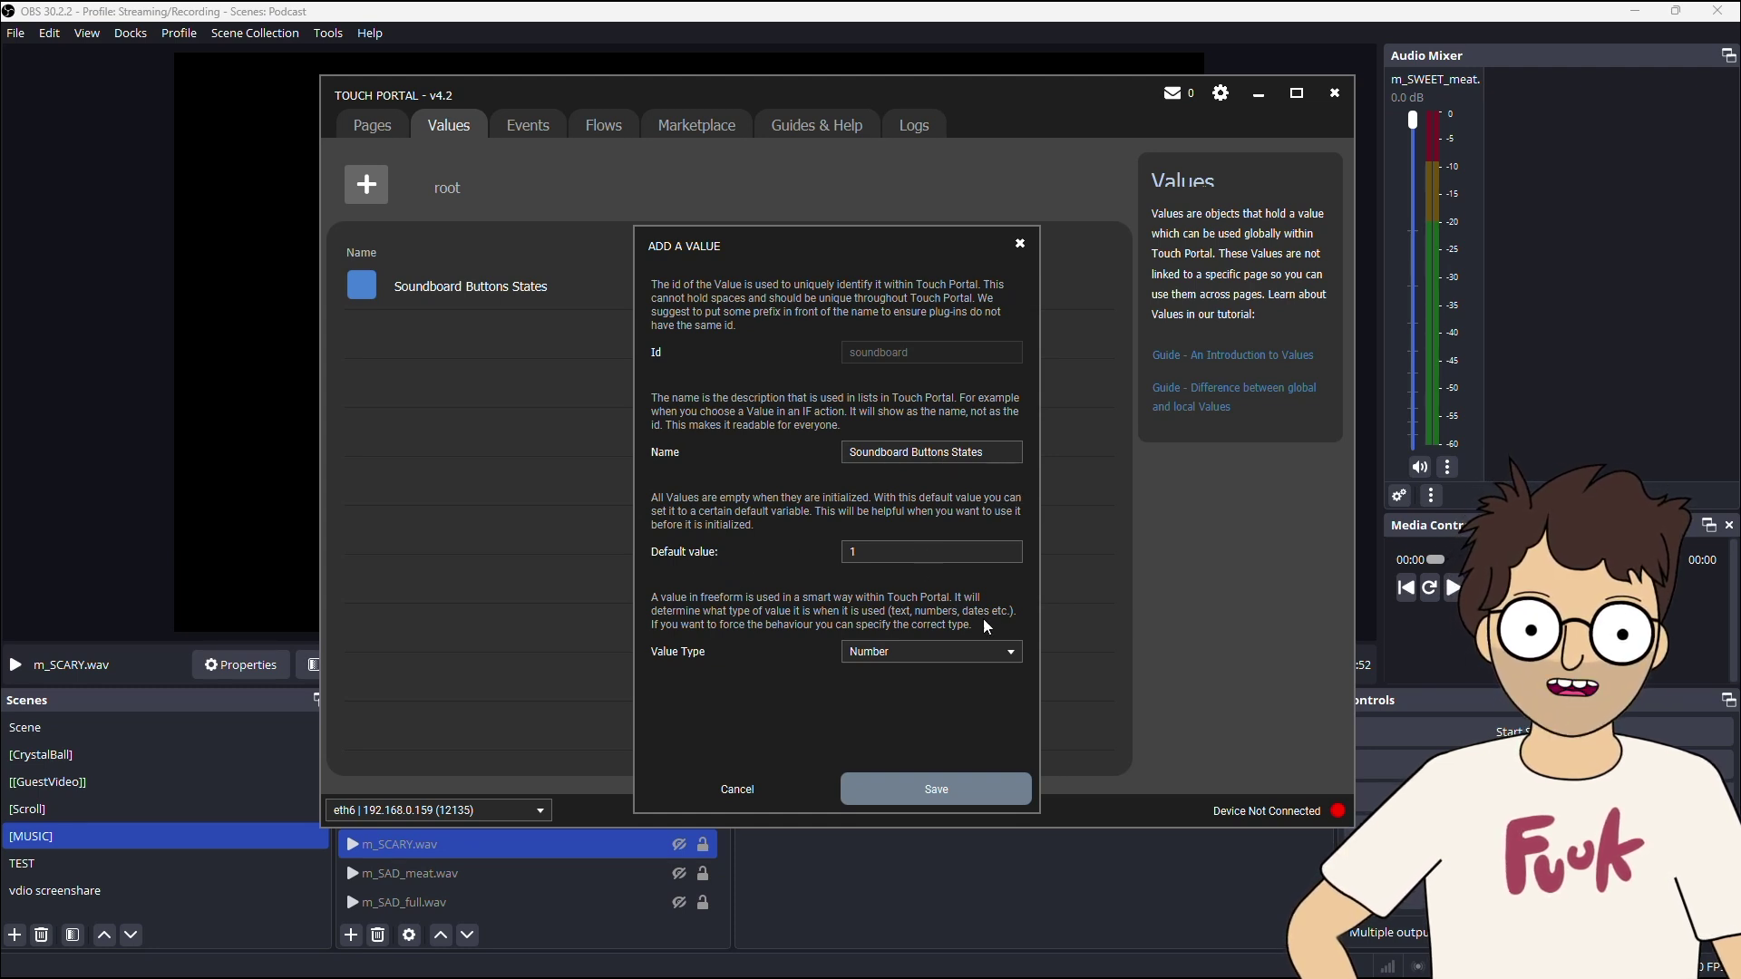
pyautogui.click(1014, 654)
pyautogui.click(1014, 651)
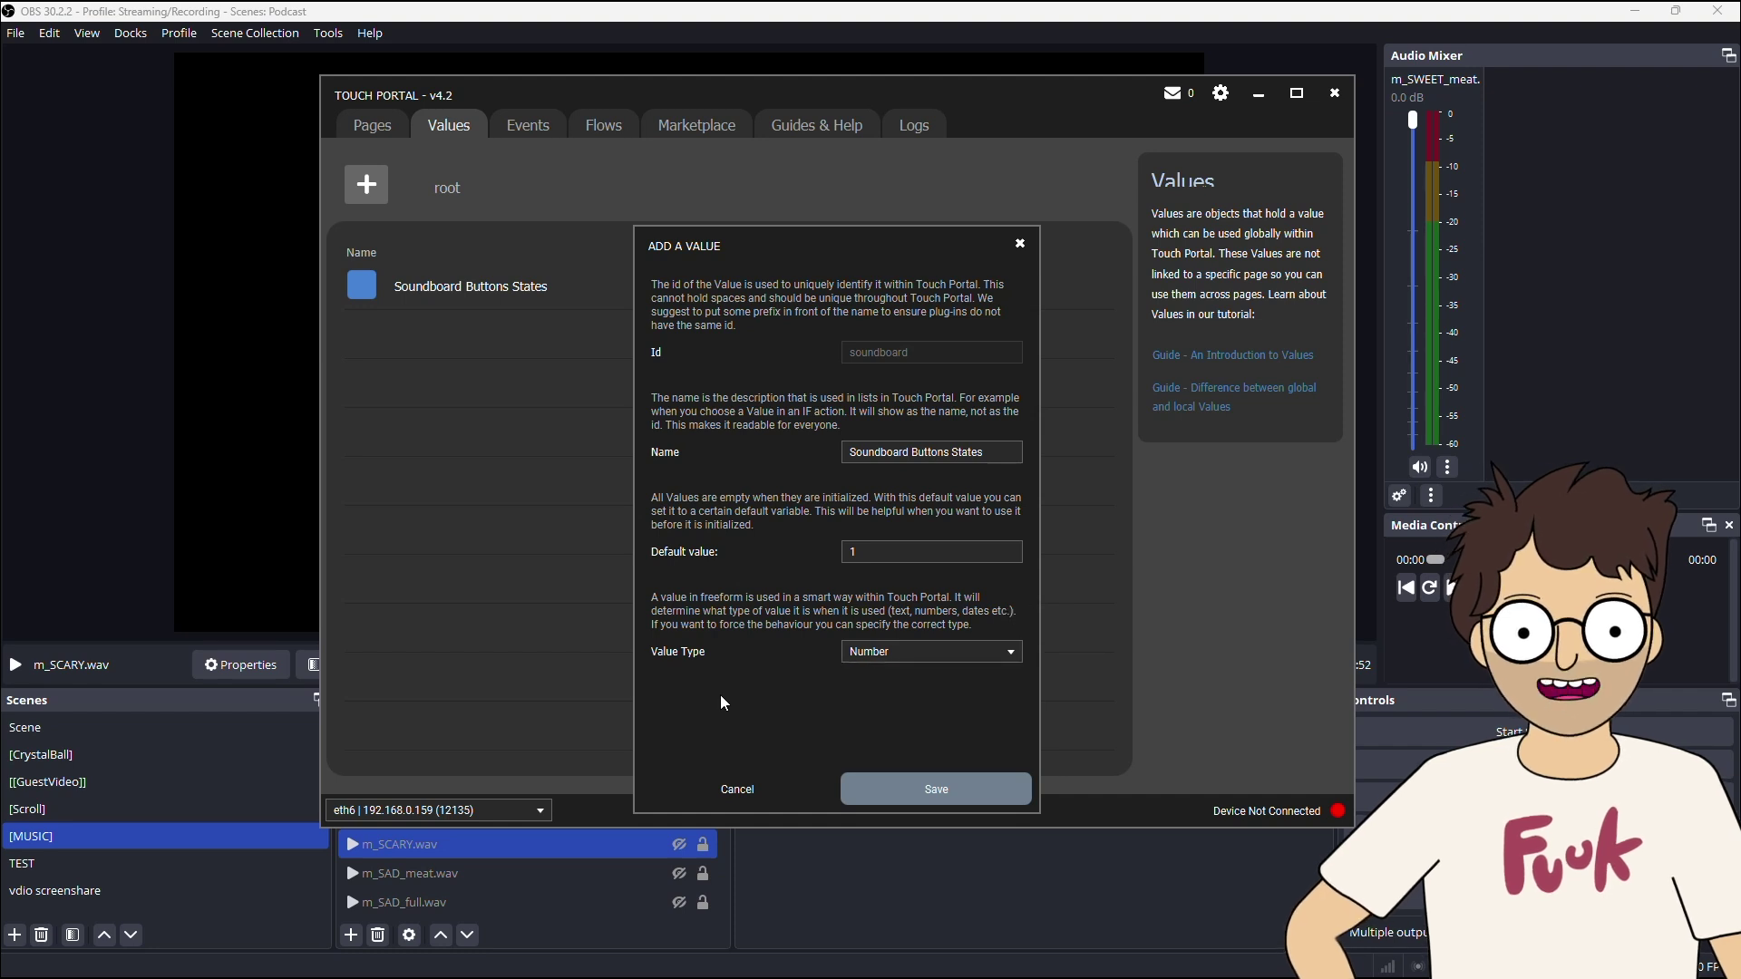
pyautogui.click(905, 787)
# - Import ButtonToggle.tpb into the empty slot above PLAYFUL on the FairyTale page
pyautogui.click(372, 130)
pyautogui.rightClick(615, 310)
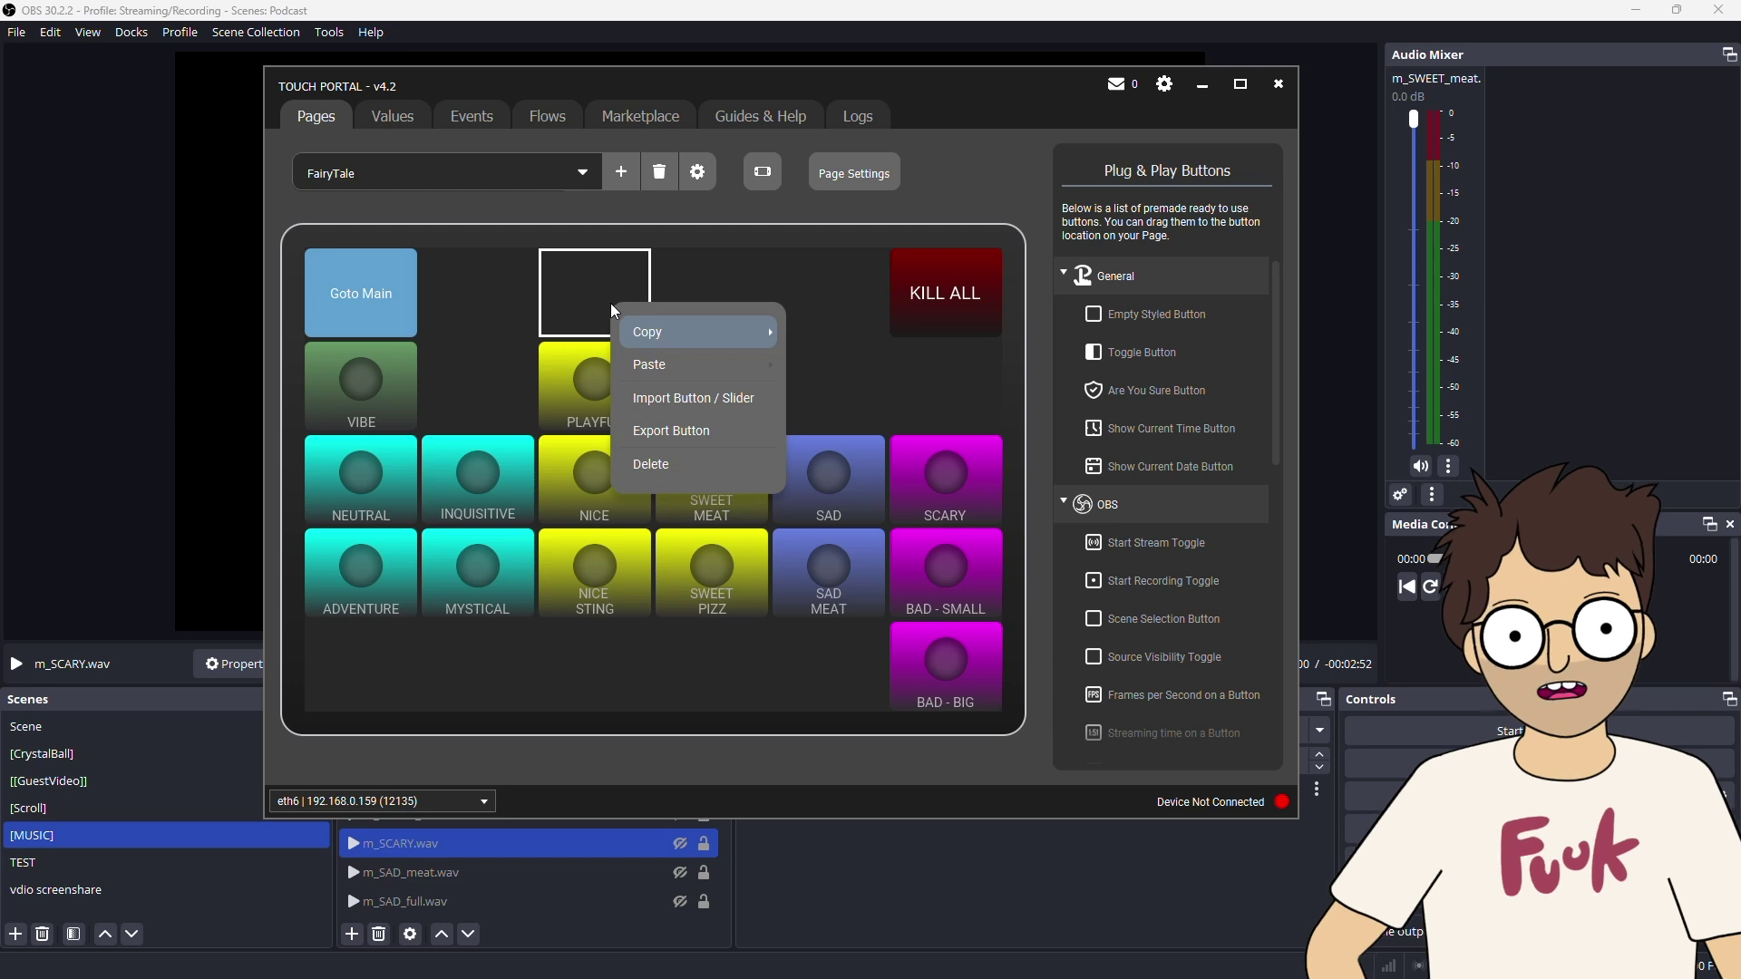
pyautogui.click(702, 398)
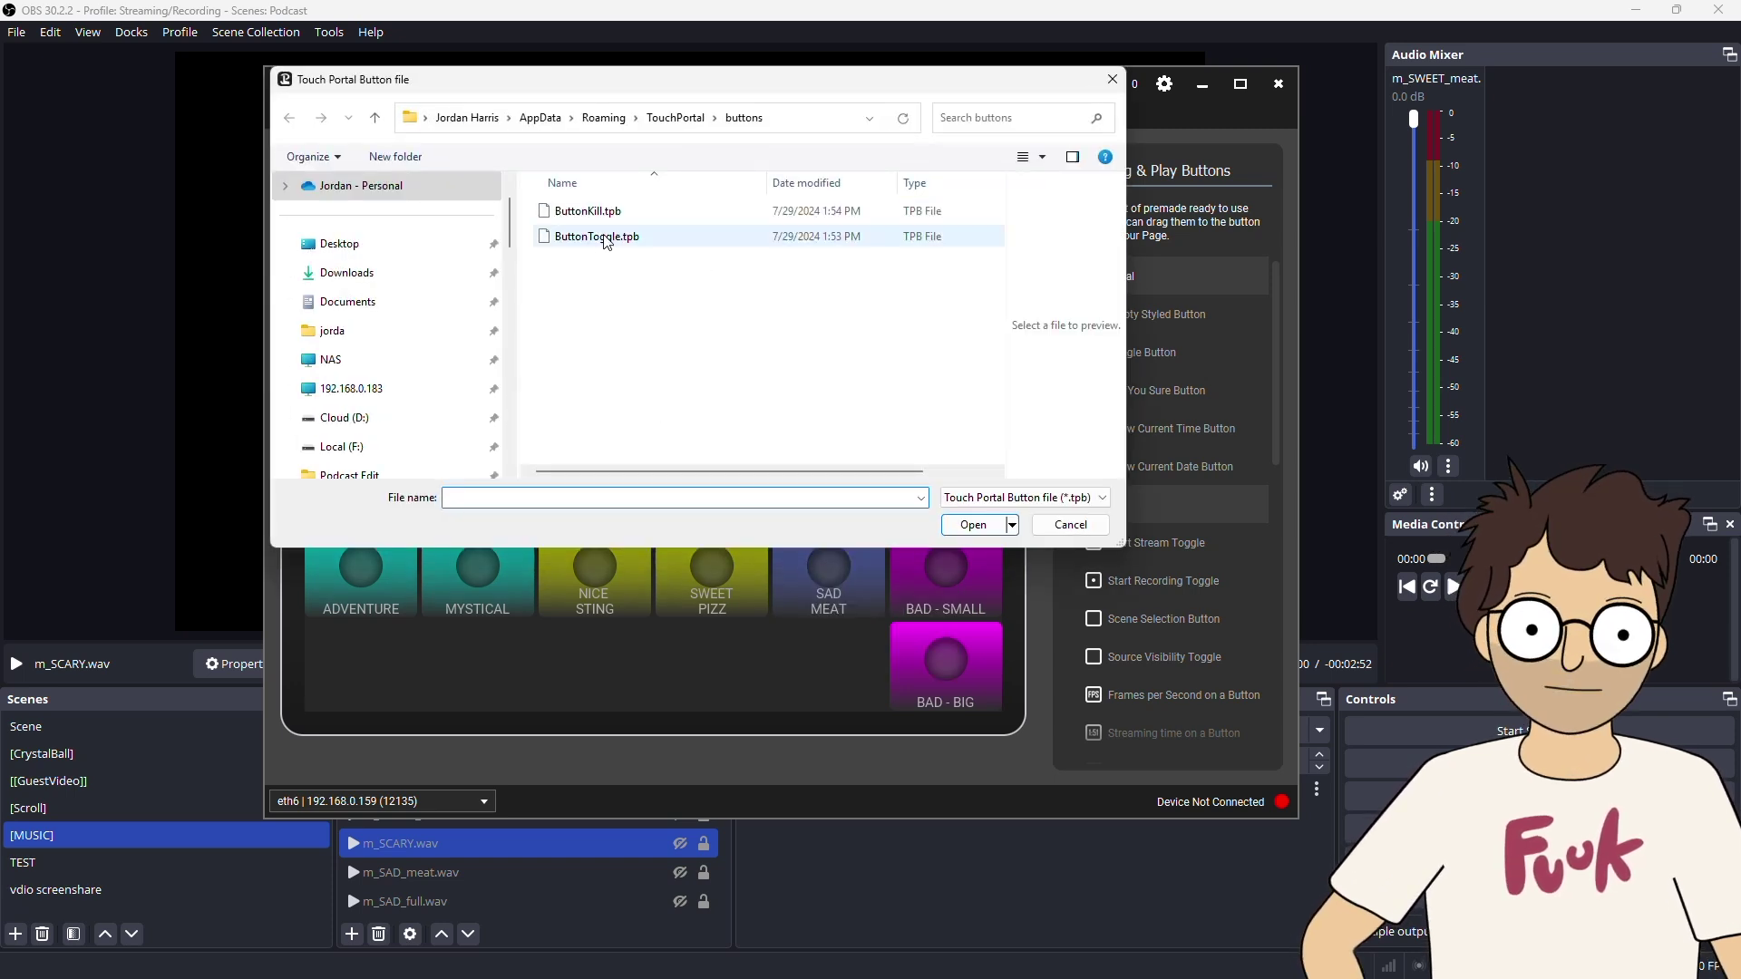
pyautogui.click(606, 241)
pyautogui.click(988, 534)
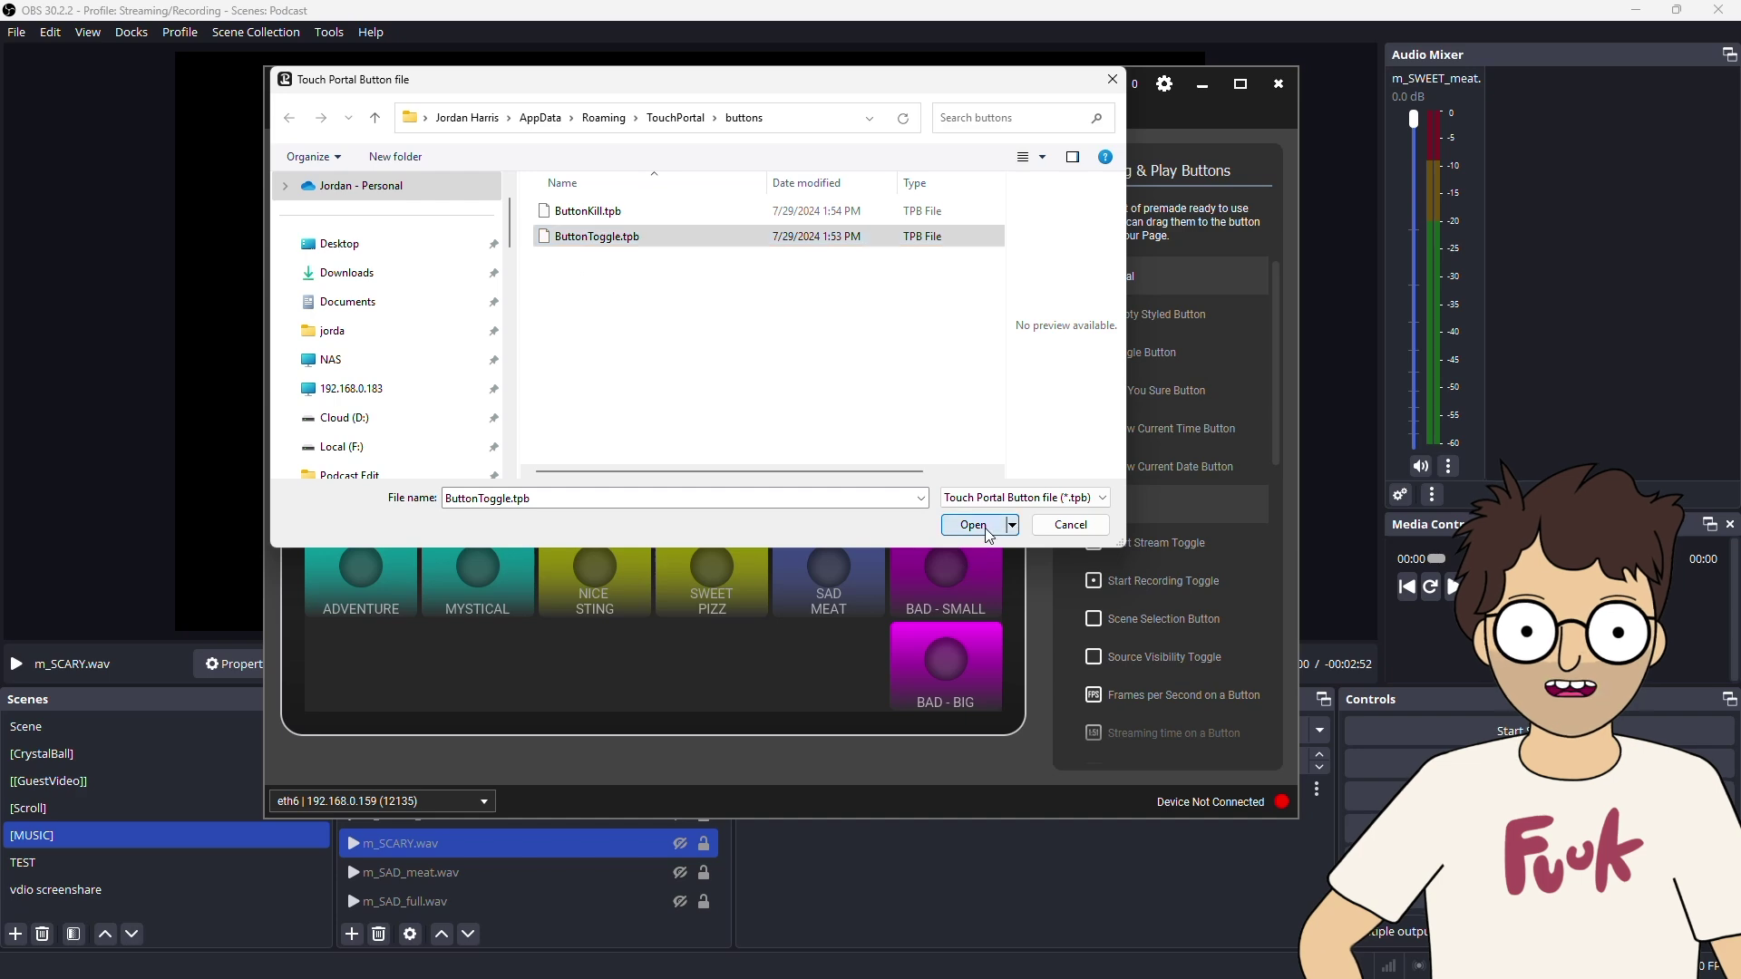
# - Make the imported toggle button show the source y_NEUTRAL.wav in scene TEST, and set its button text to NEUTRAL
pyautogui.click(632, 322)
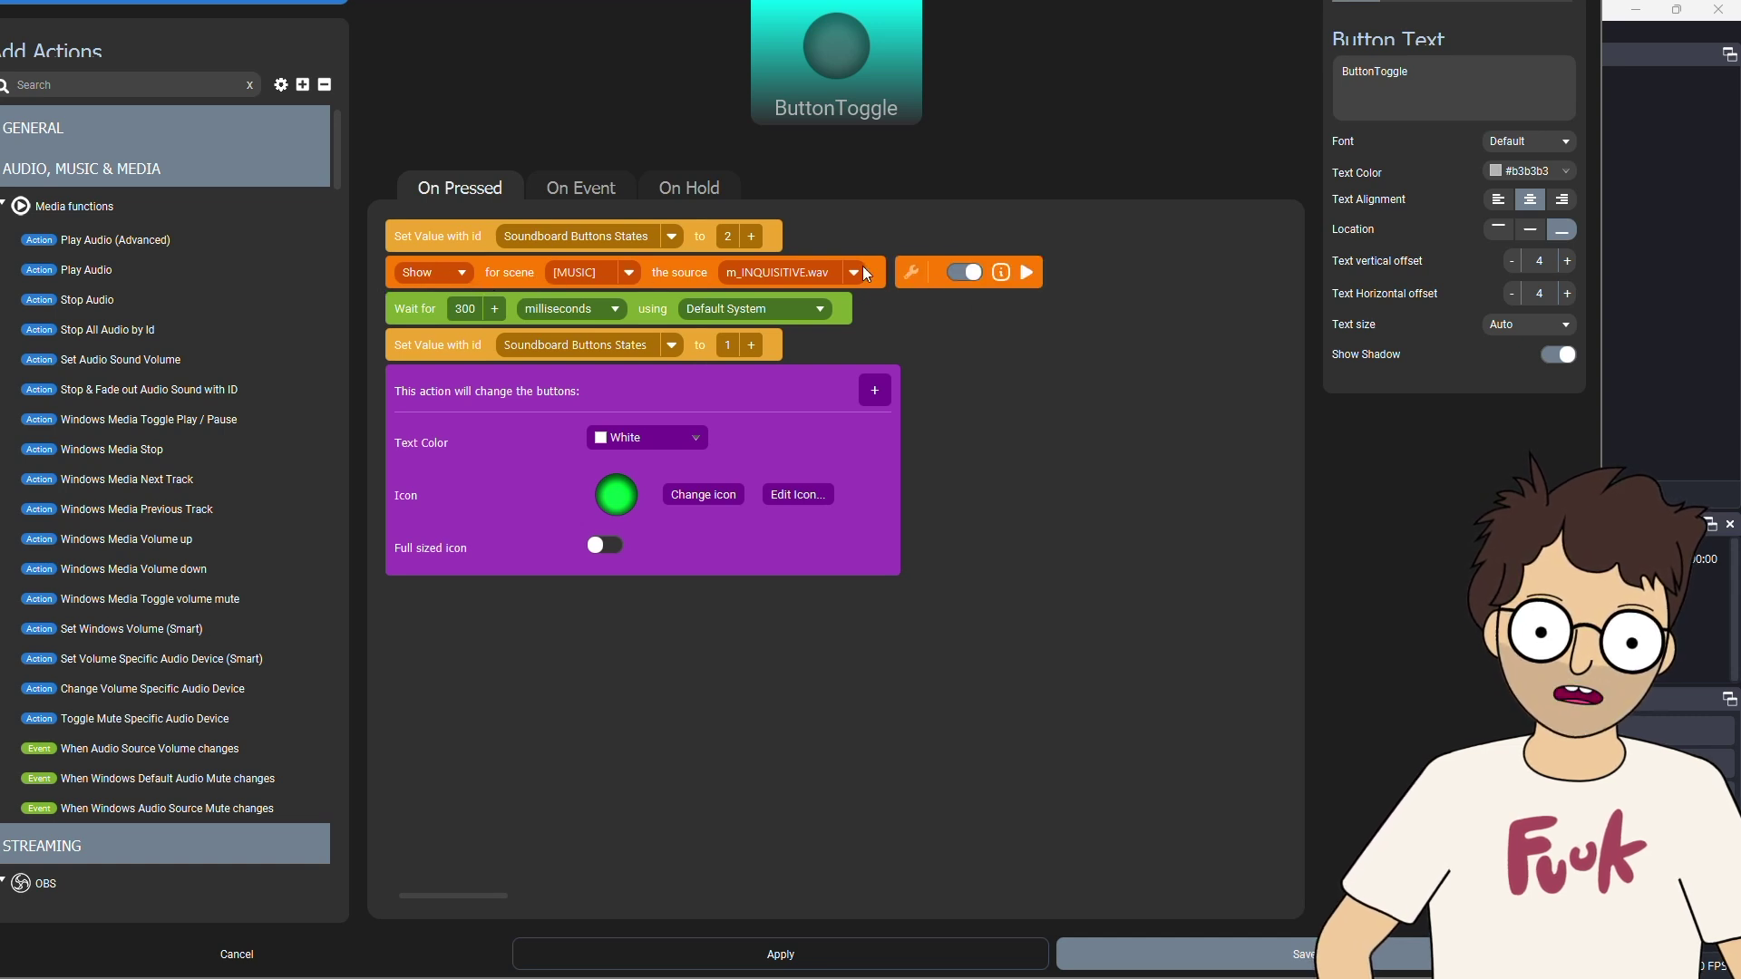
pyautogui.click(629, 272)
pyautogui.scroll(-1, 613, 395)
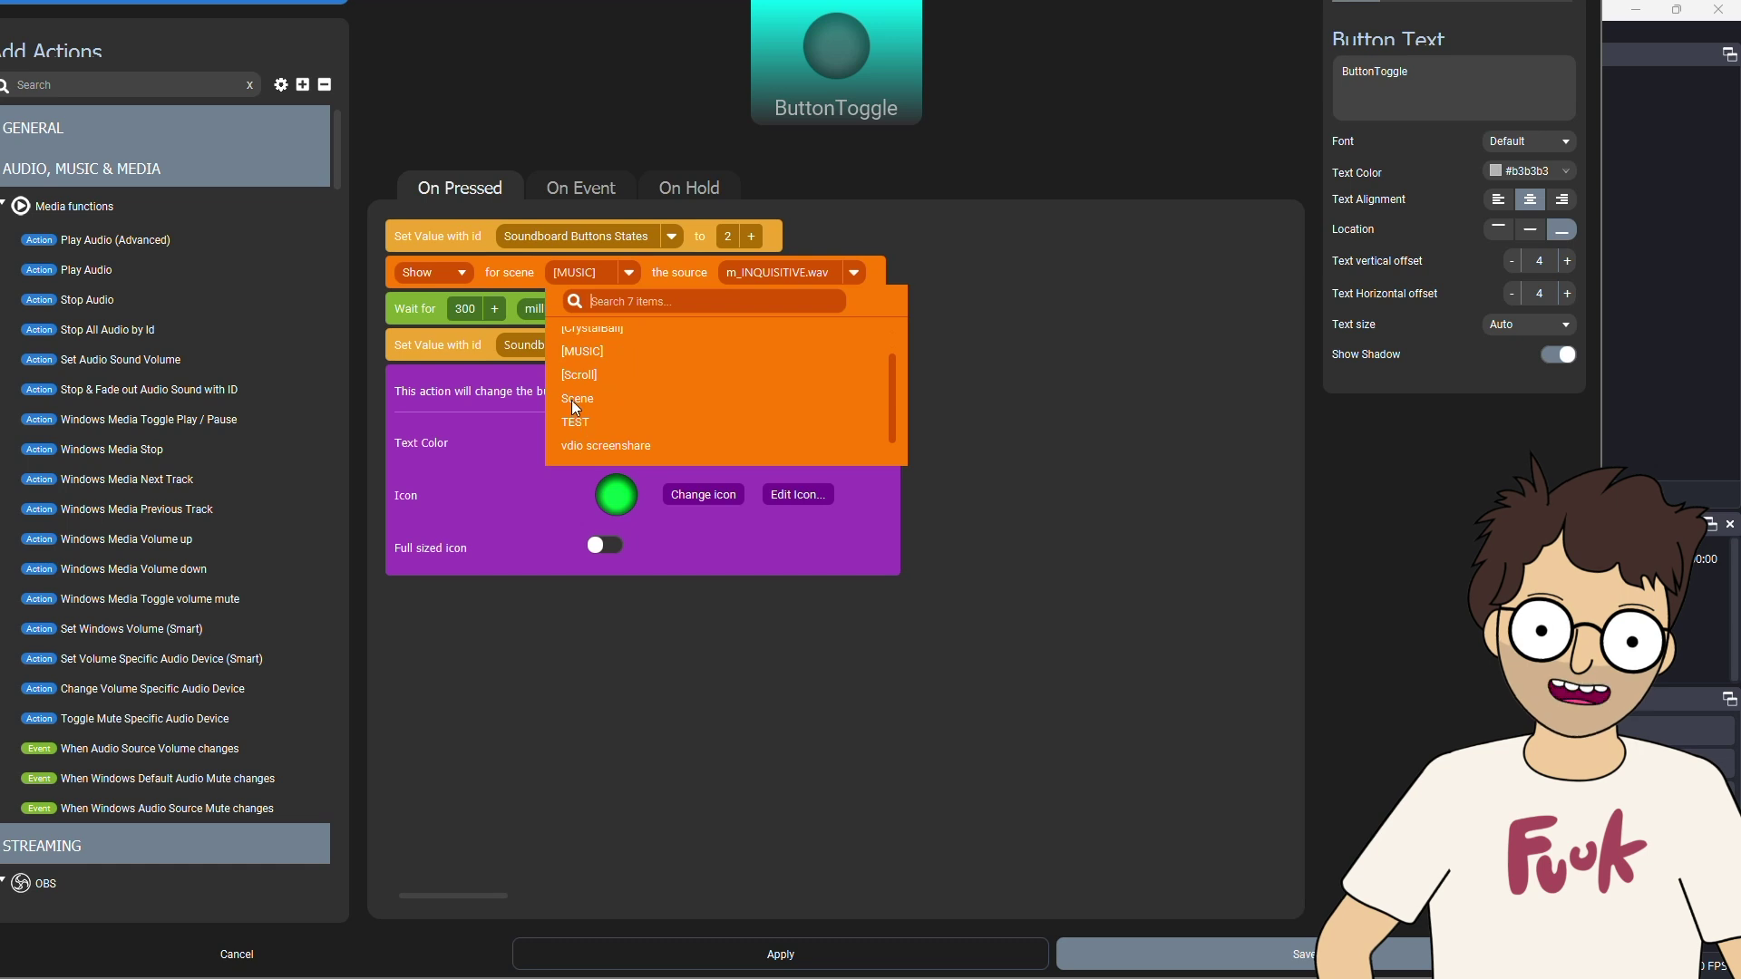
pyautogui.click(576, 423)
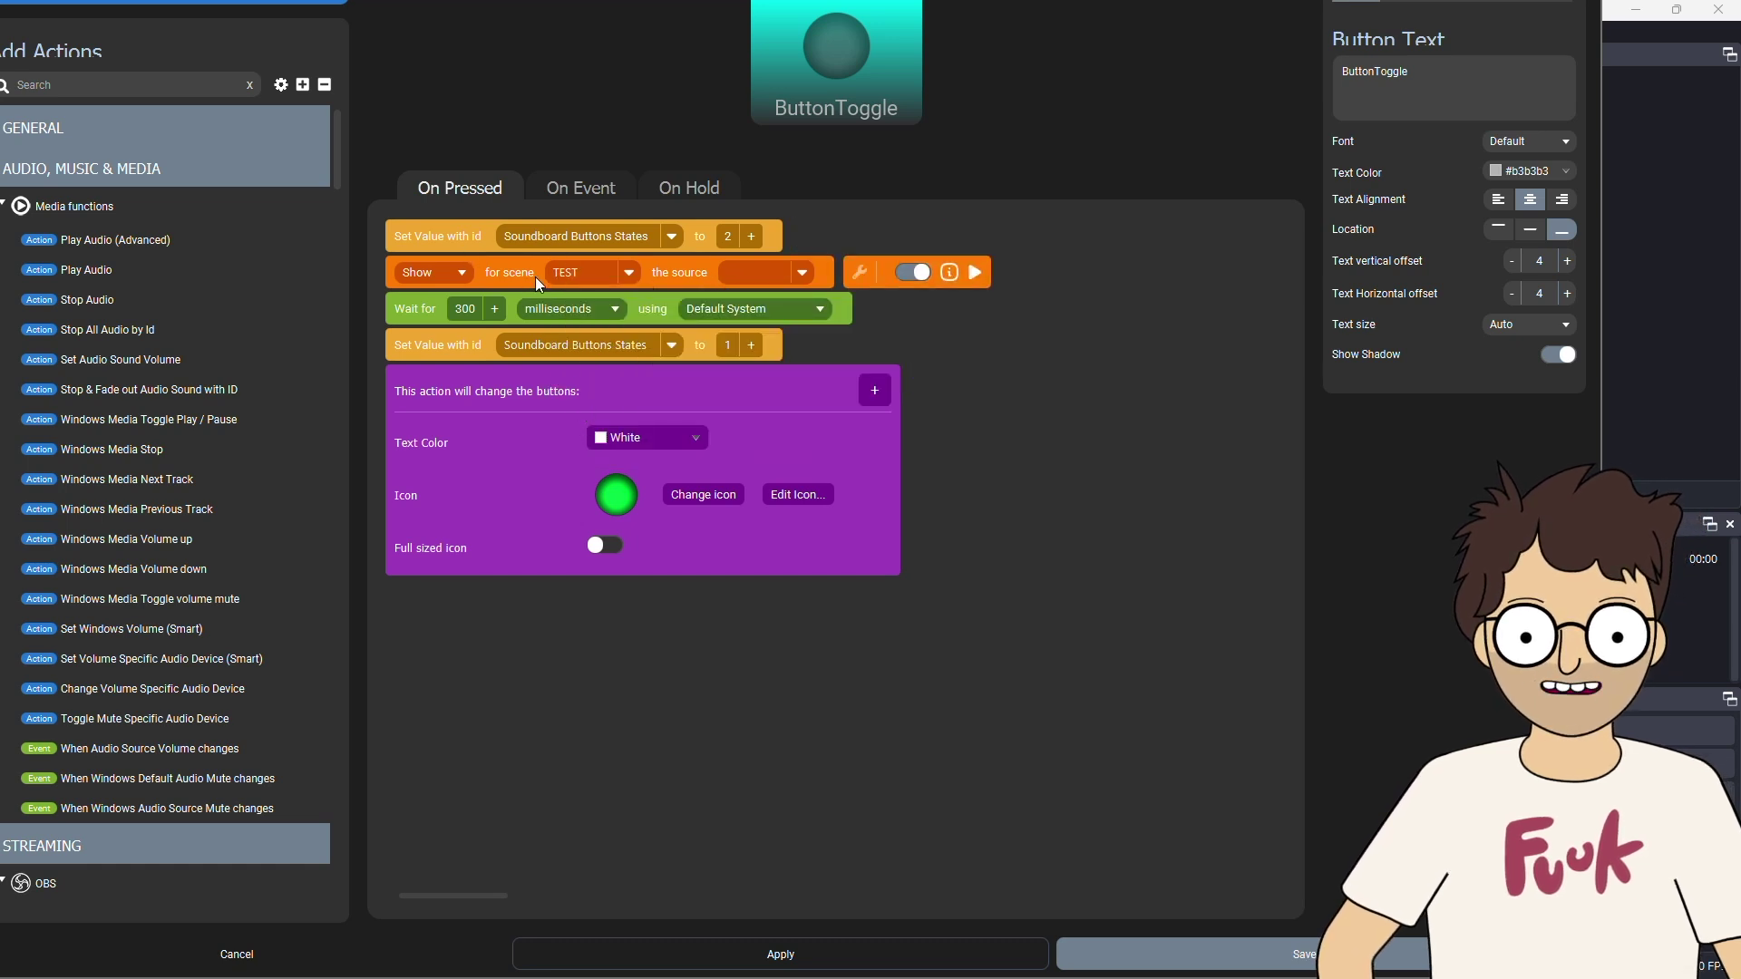
pyautogui.click(800, 264)
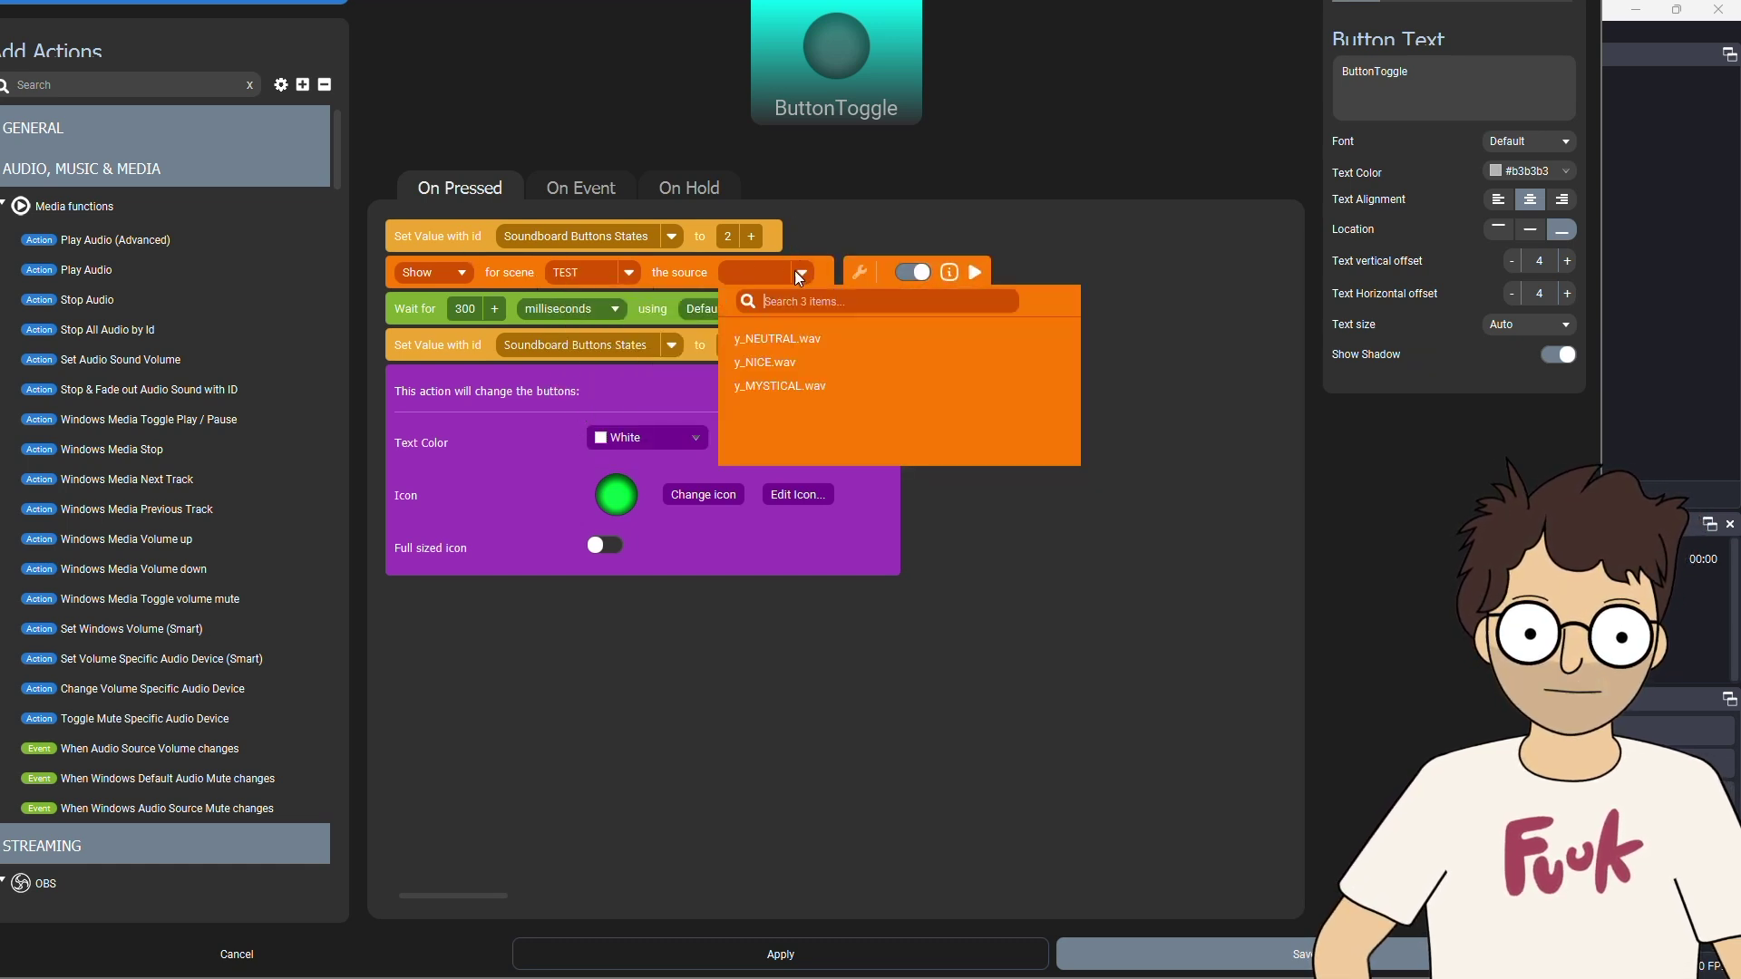
pyautogui.click(767, 341)
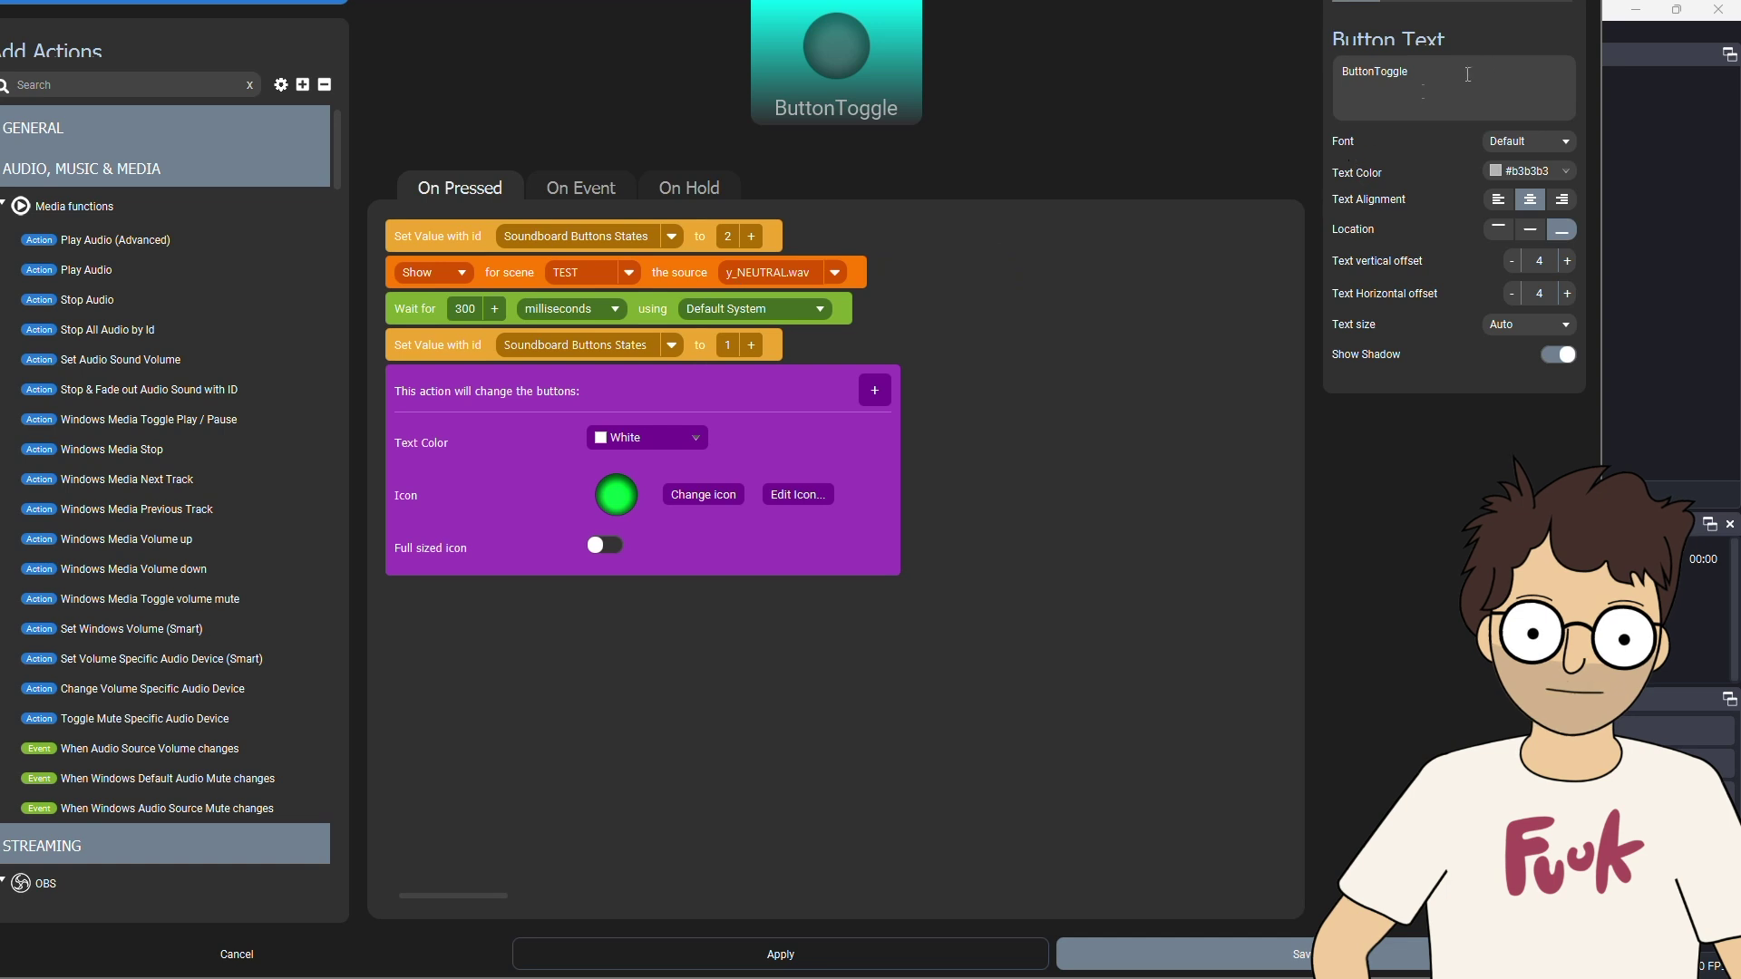
pyautogui.write('NEUTRAL')
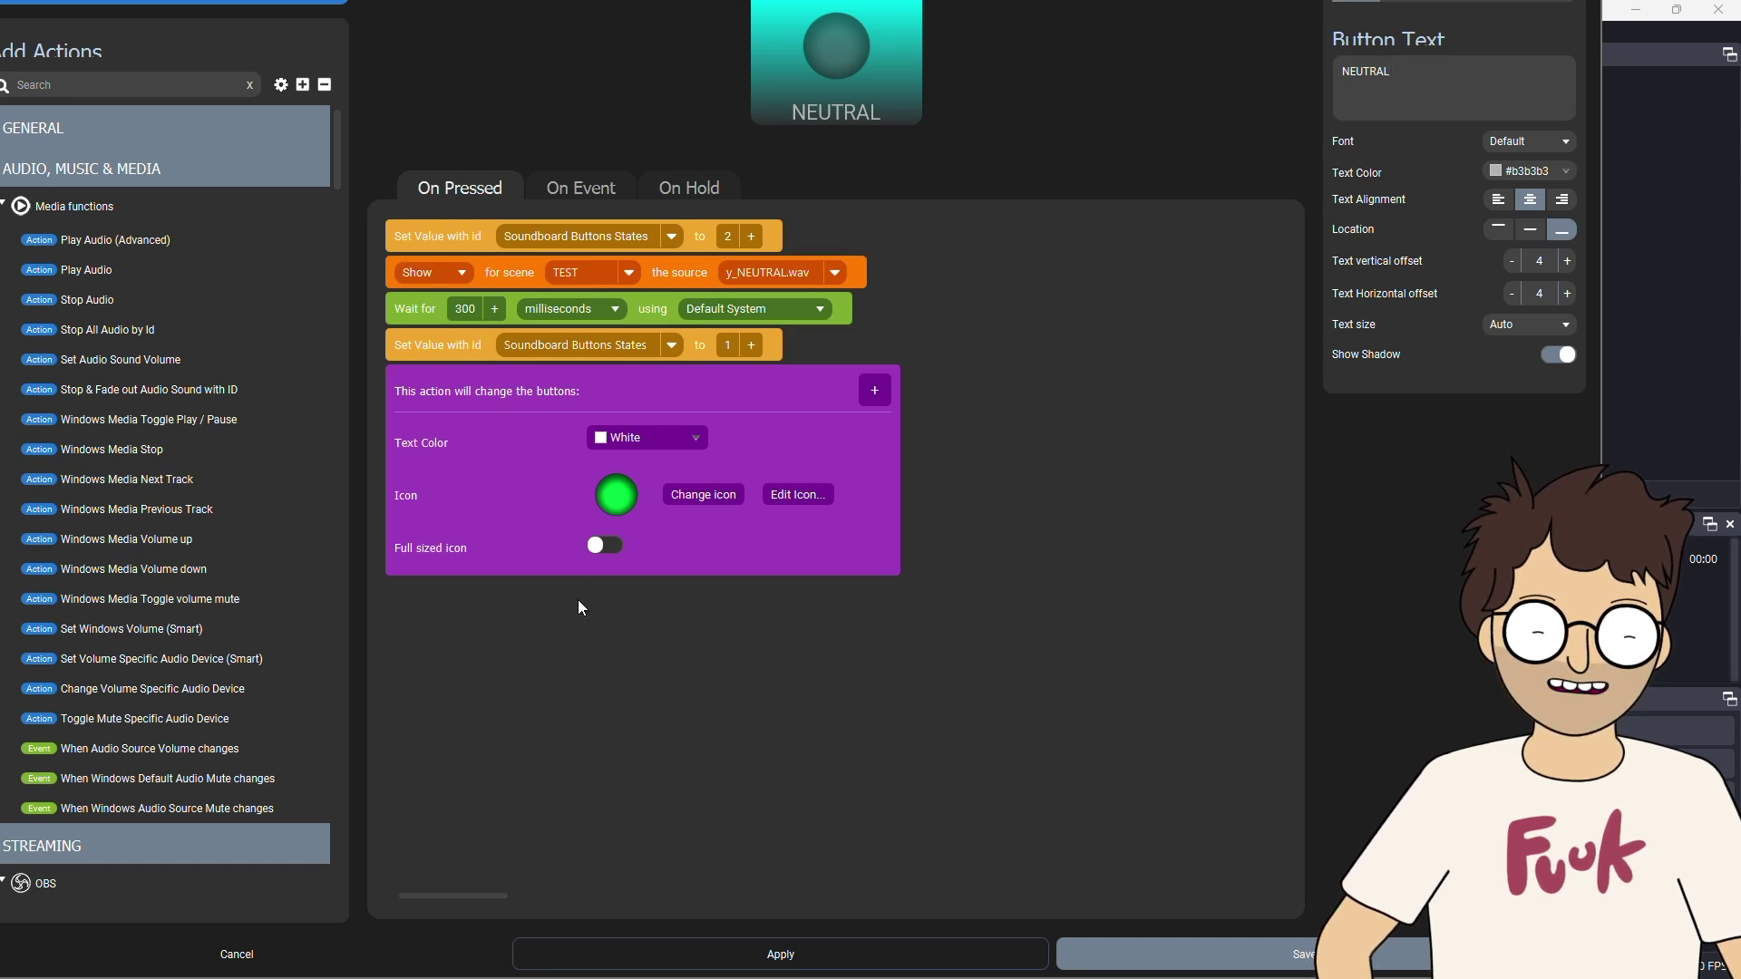
# - Check the new NEUTRAL button's event and press actions, and save the button
pyautogui.click(547, 194)
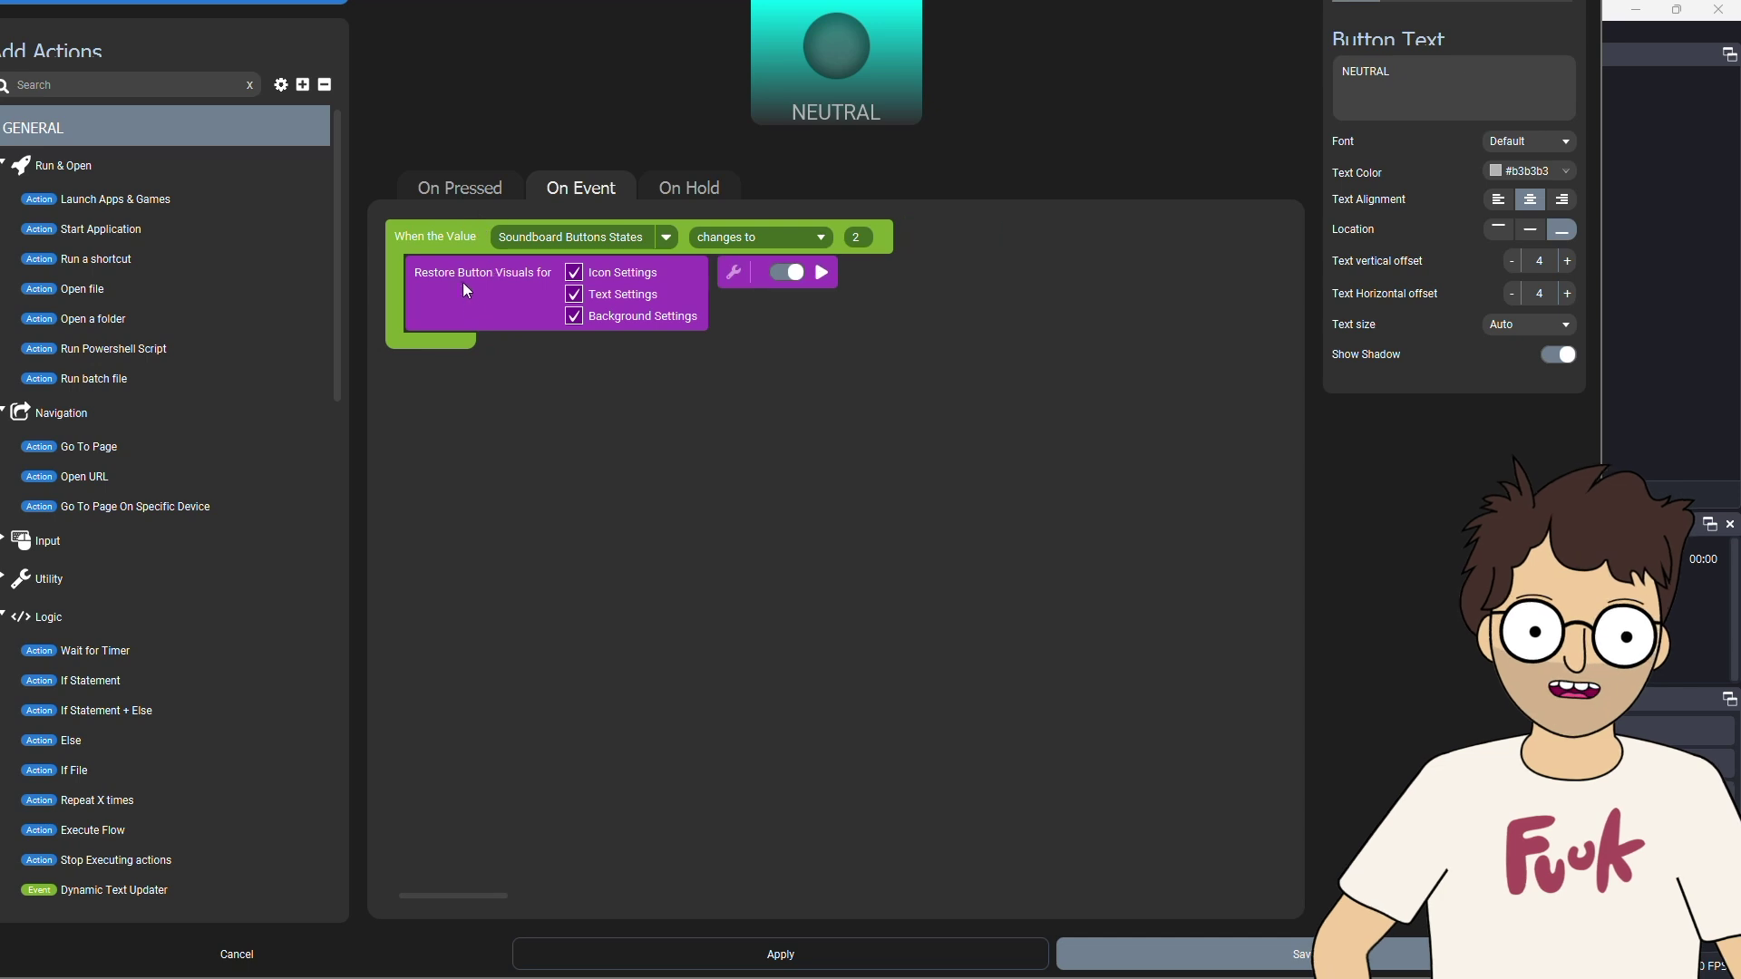
pyautogui.click(460, 187)
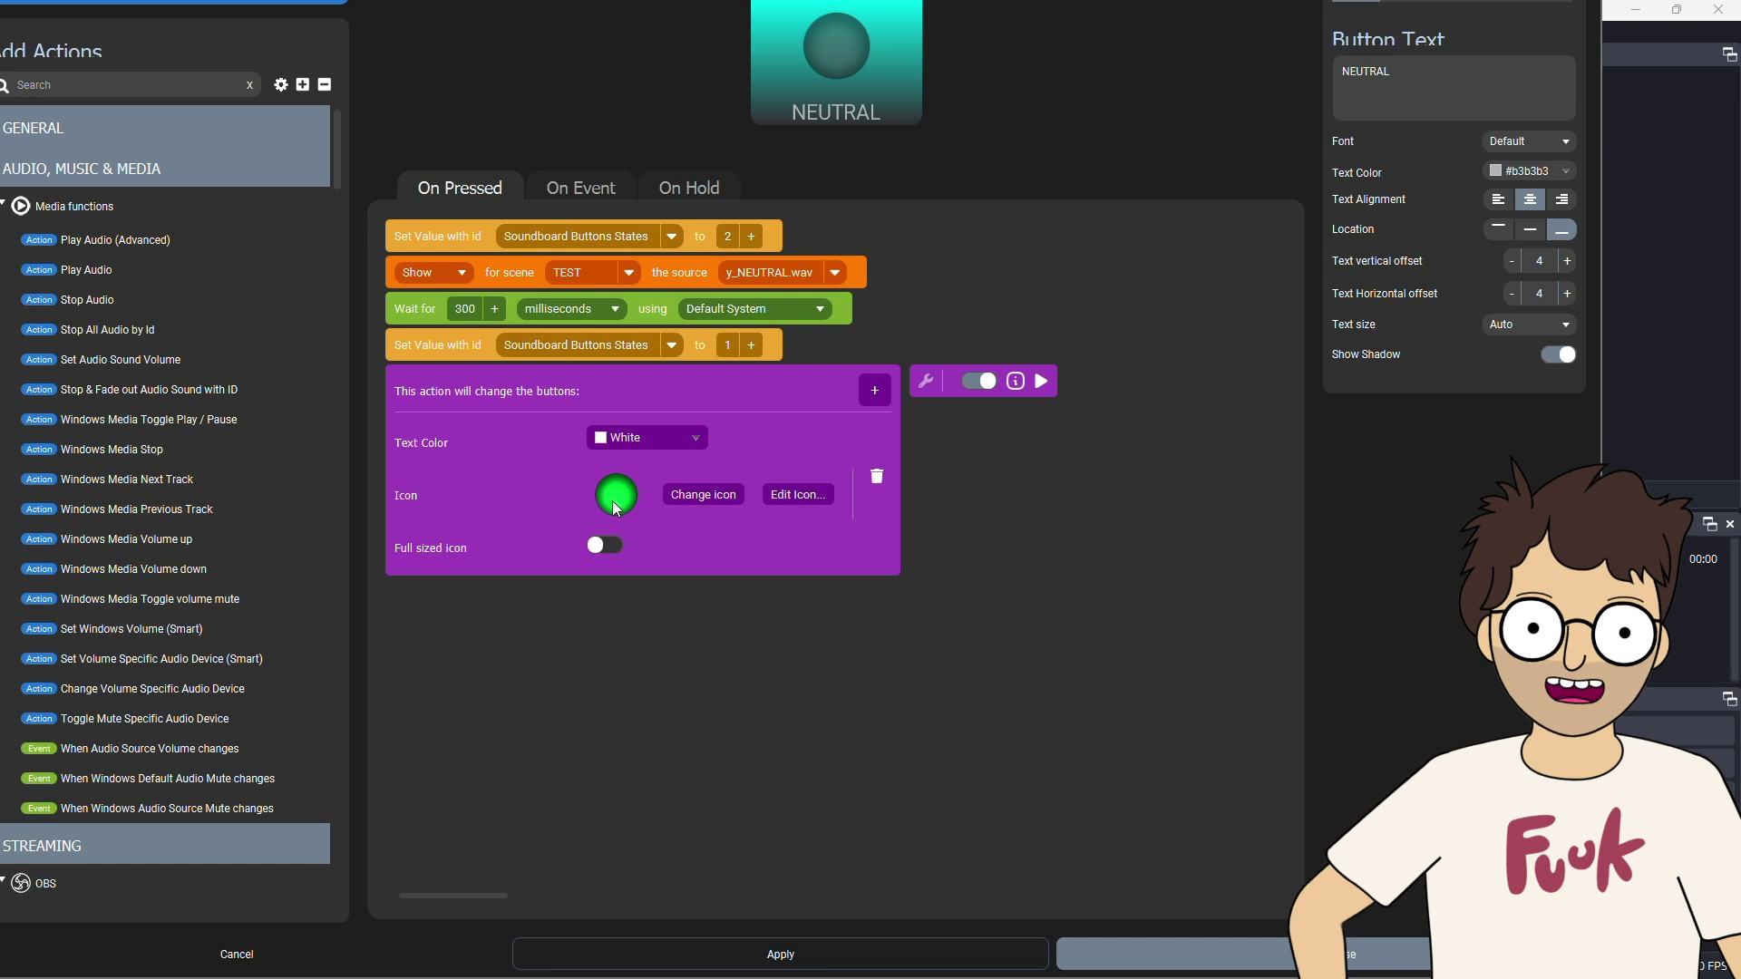
pyautogui.click(571, 185)
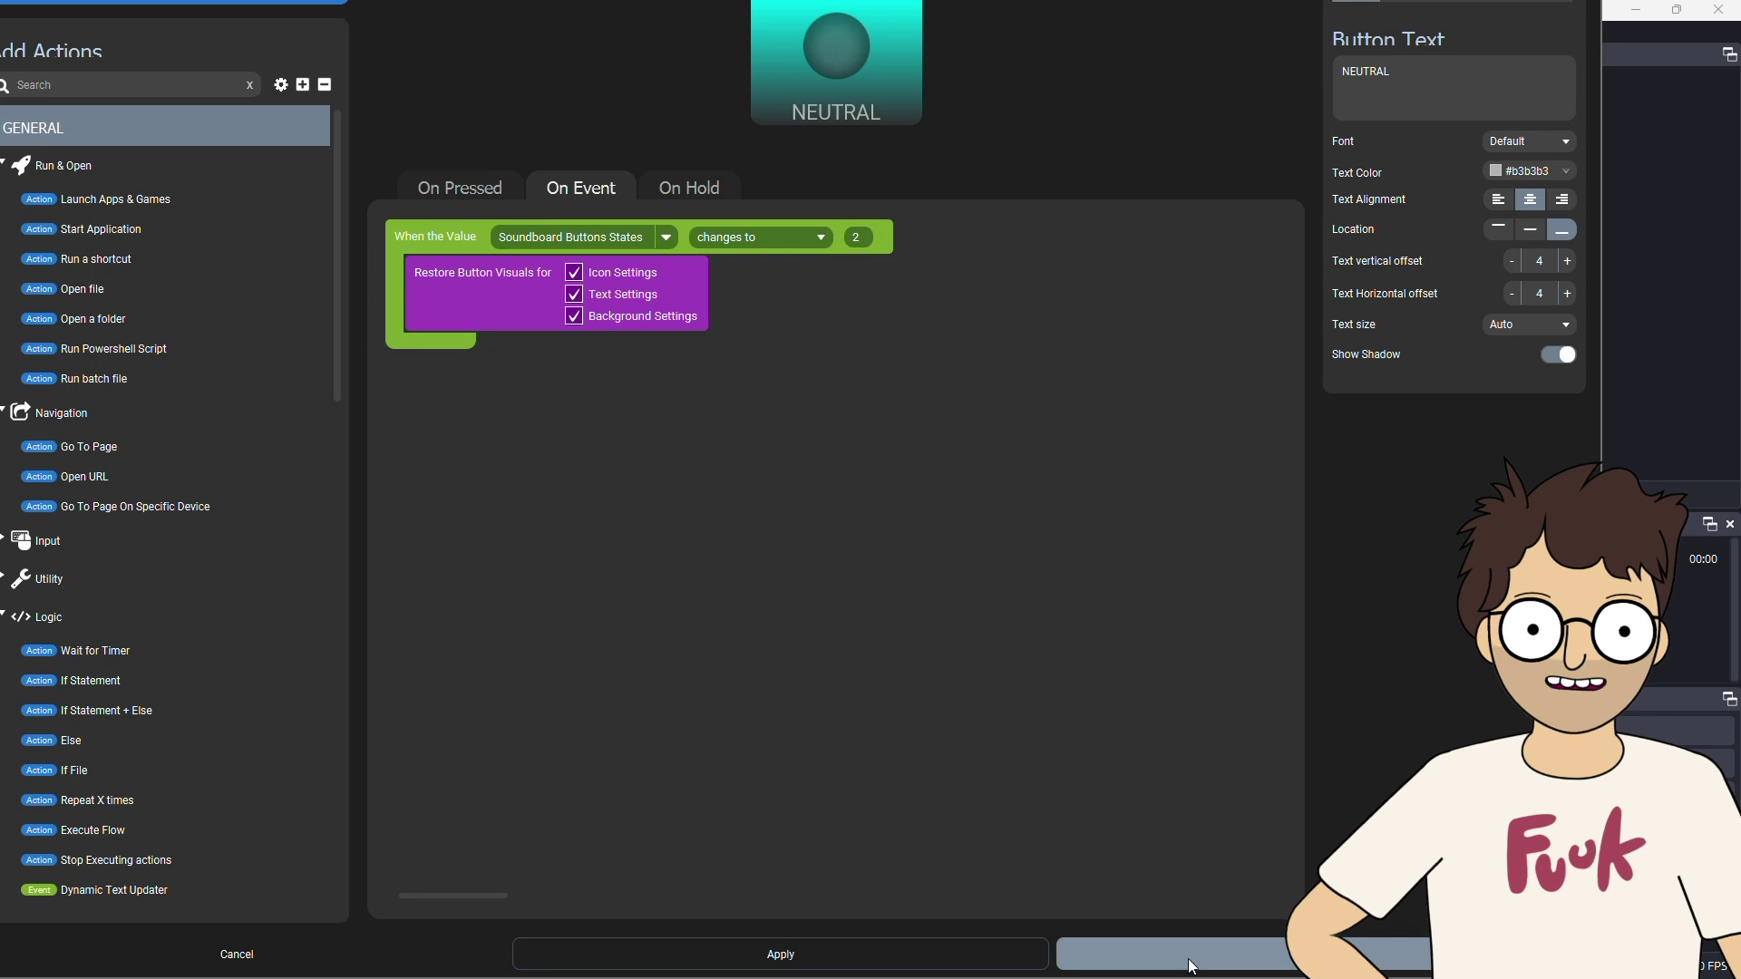
pyautogui.click(458, 188)
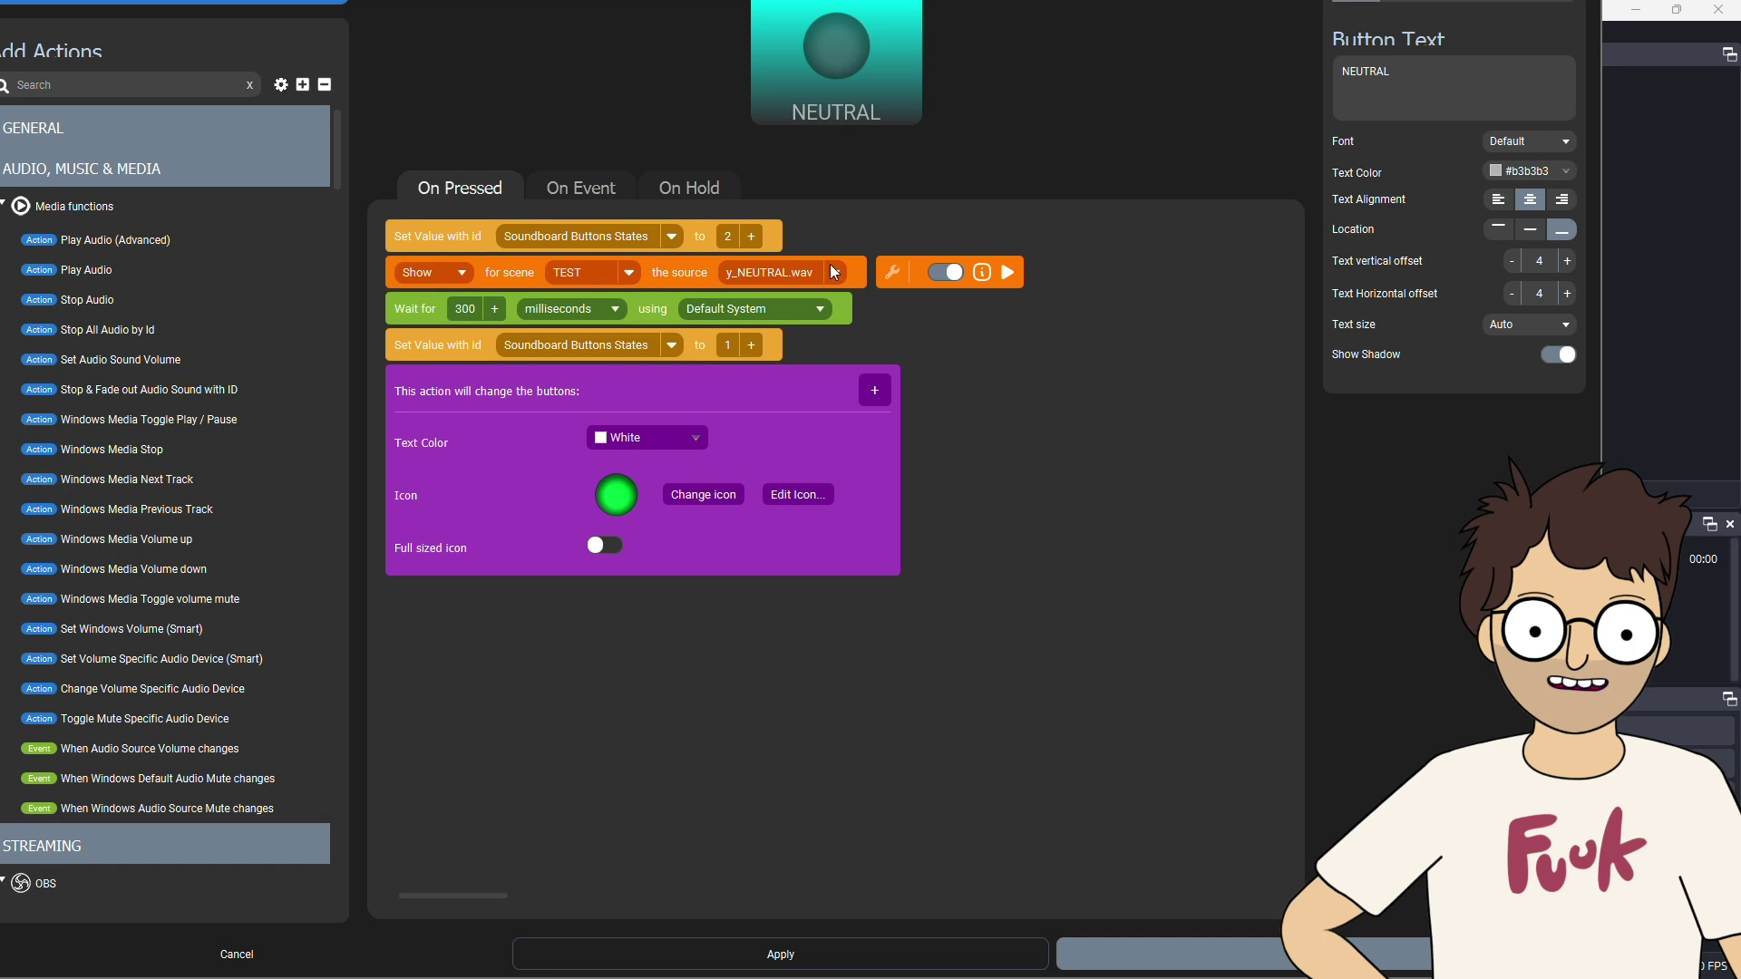
pyautogui.click(1238, 955)
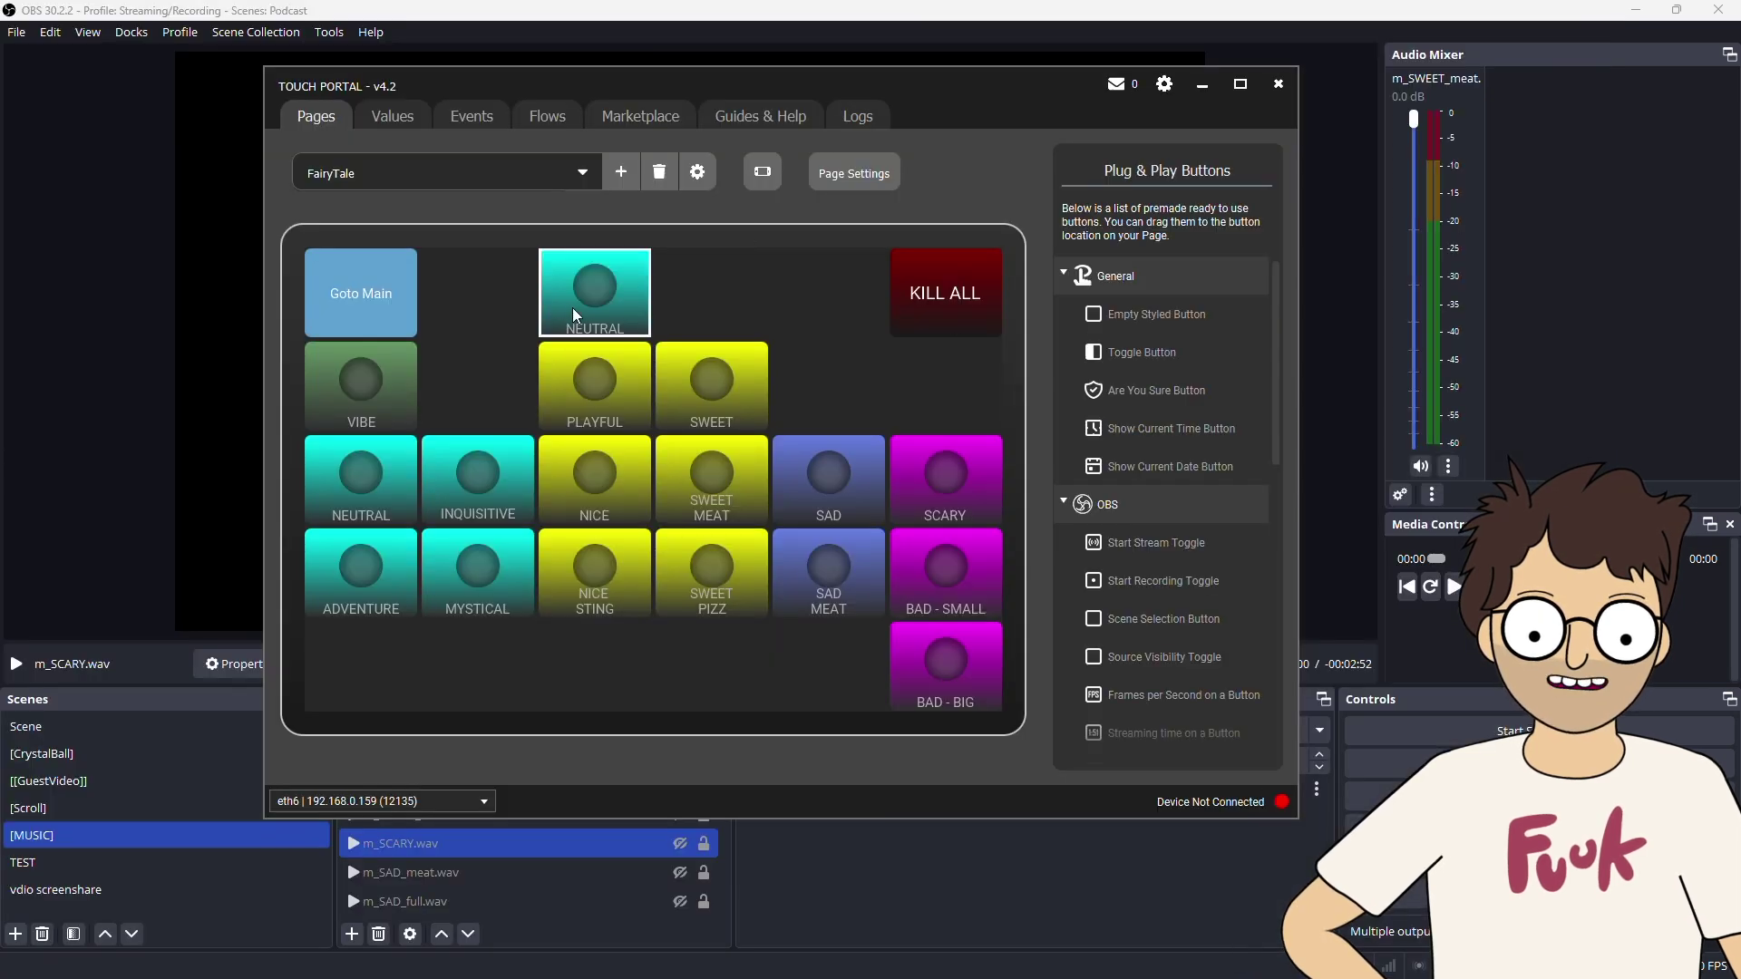
# - Look at the PLAYFUL button's press actions and close its editor without saving
pyautogui.click(579, 395)
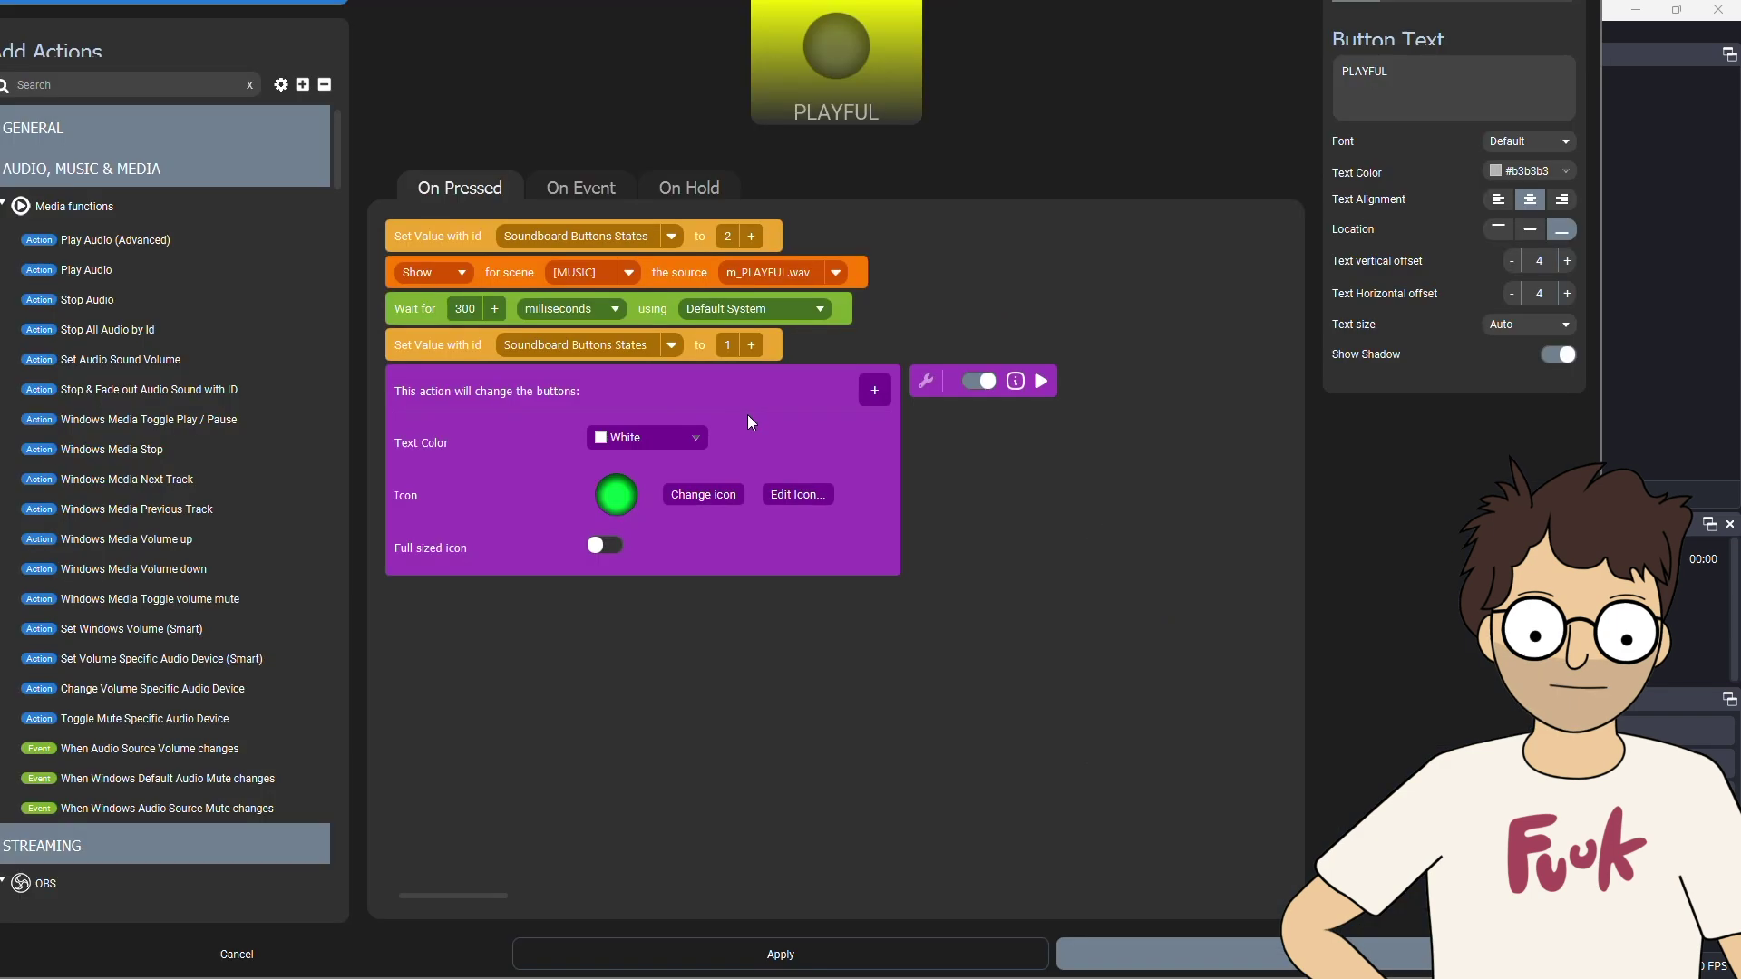
pyautogui.click(366, 968)
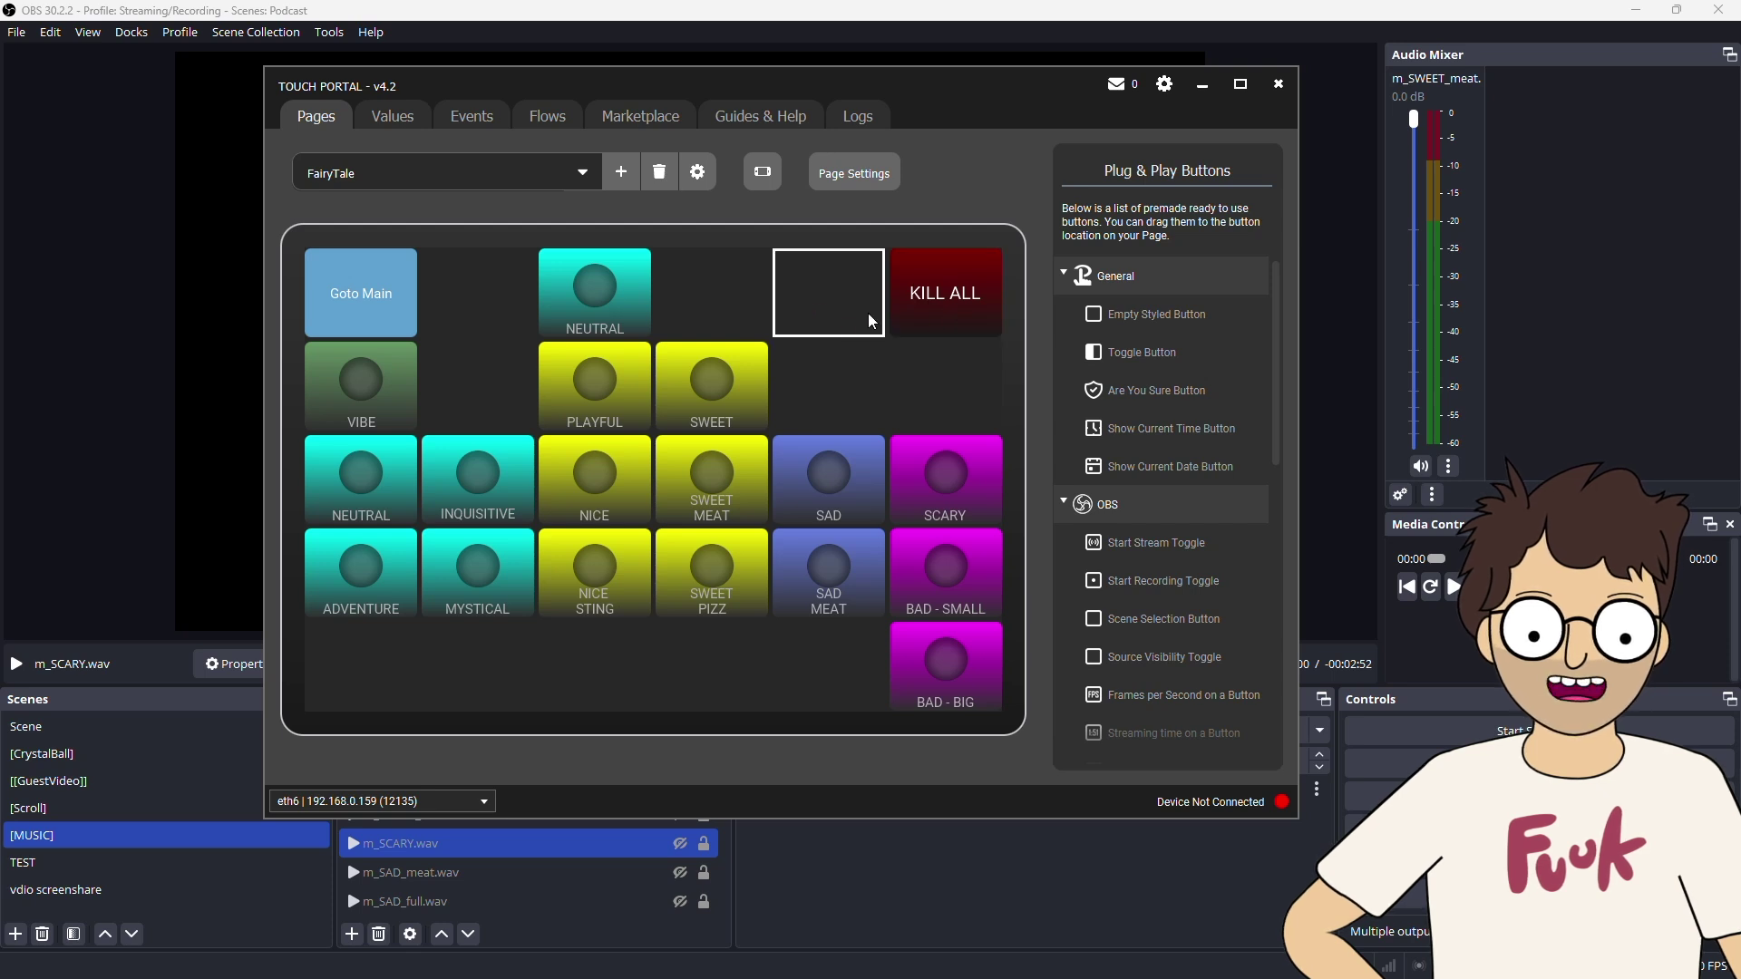
# - Import ButtonKill.tpb into the empty slot beside the existing KILL ALL button
pyautogui.rightClick(811, 318)
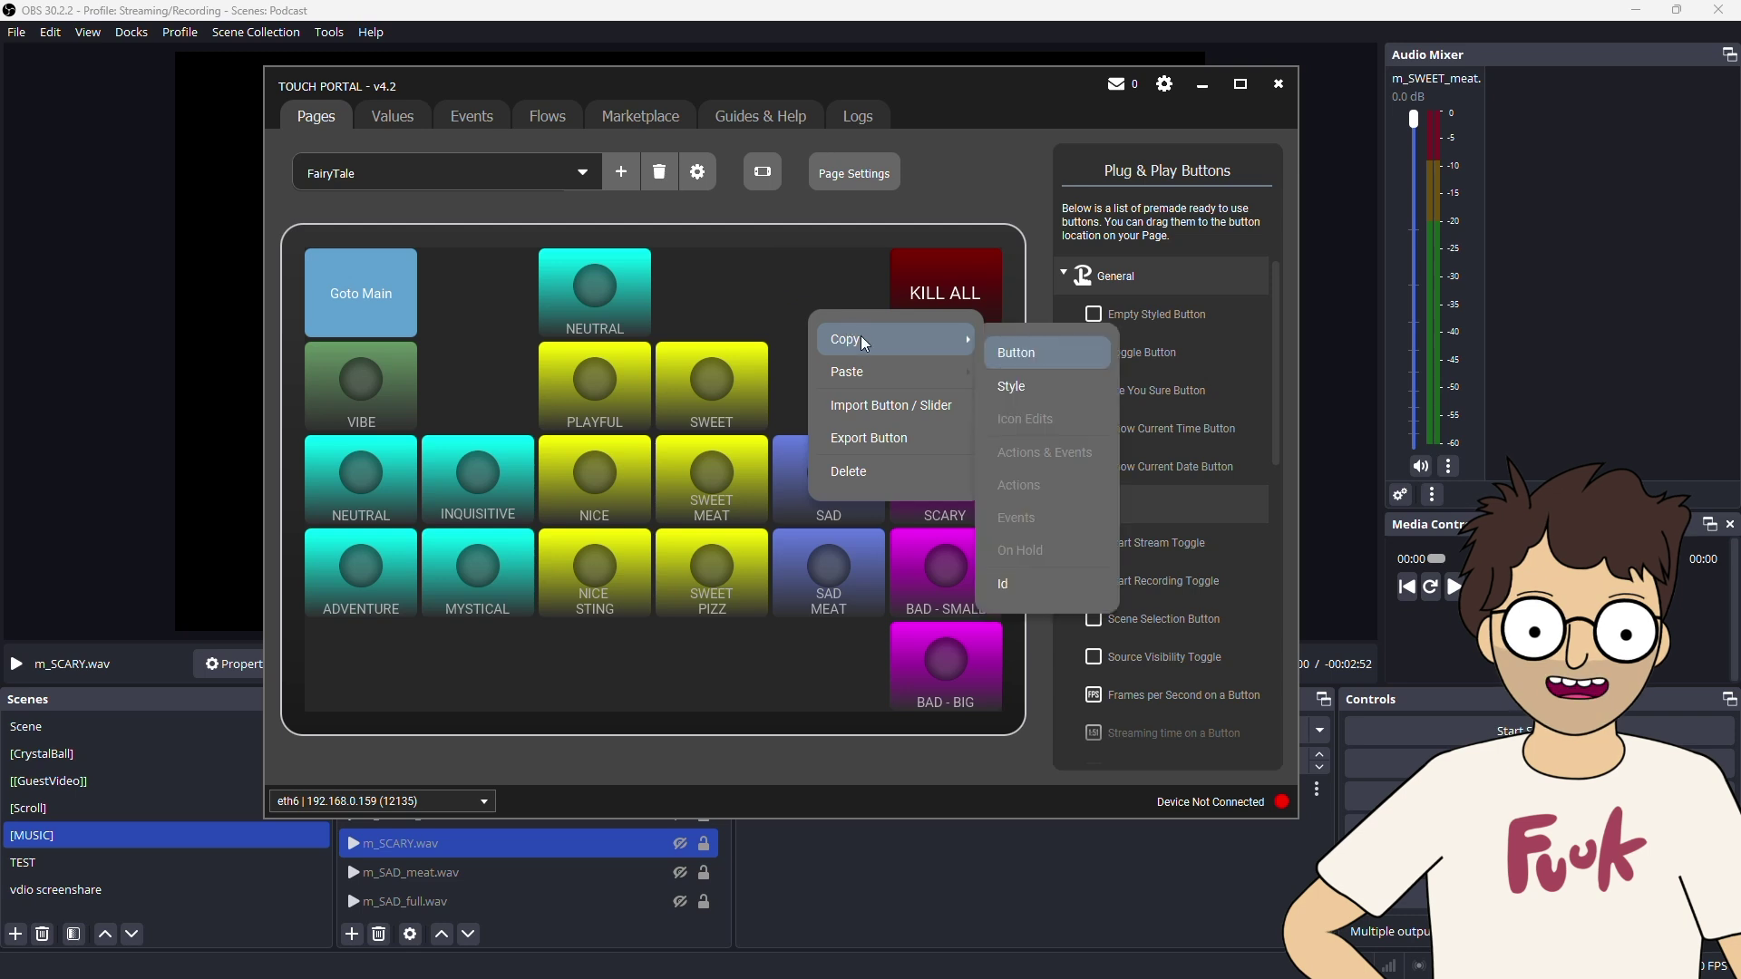
pyautogui.moveTo(852, 343)
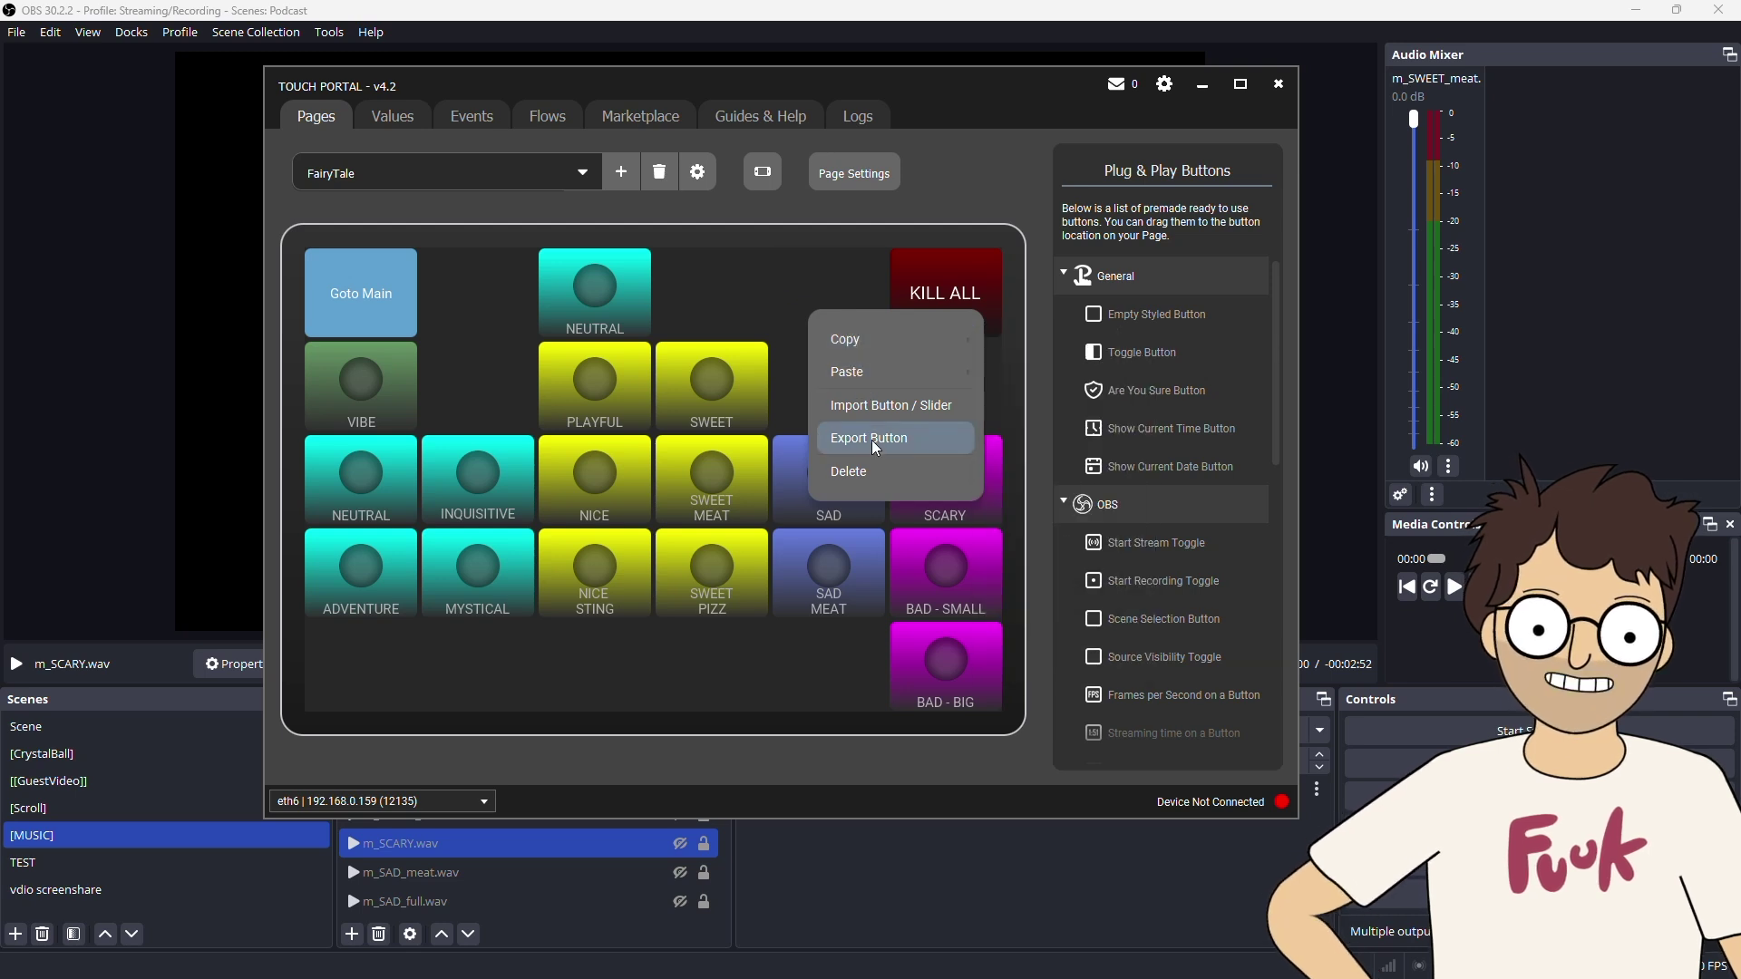
pyautogui.click(882, 408)
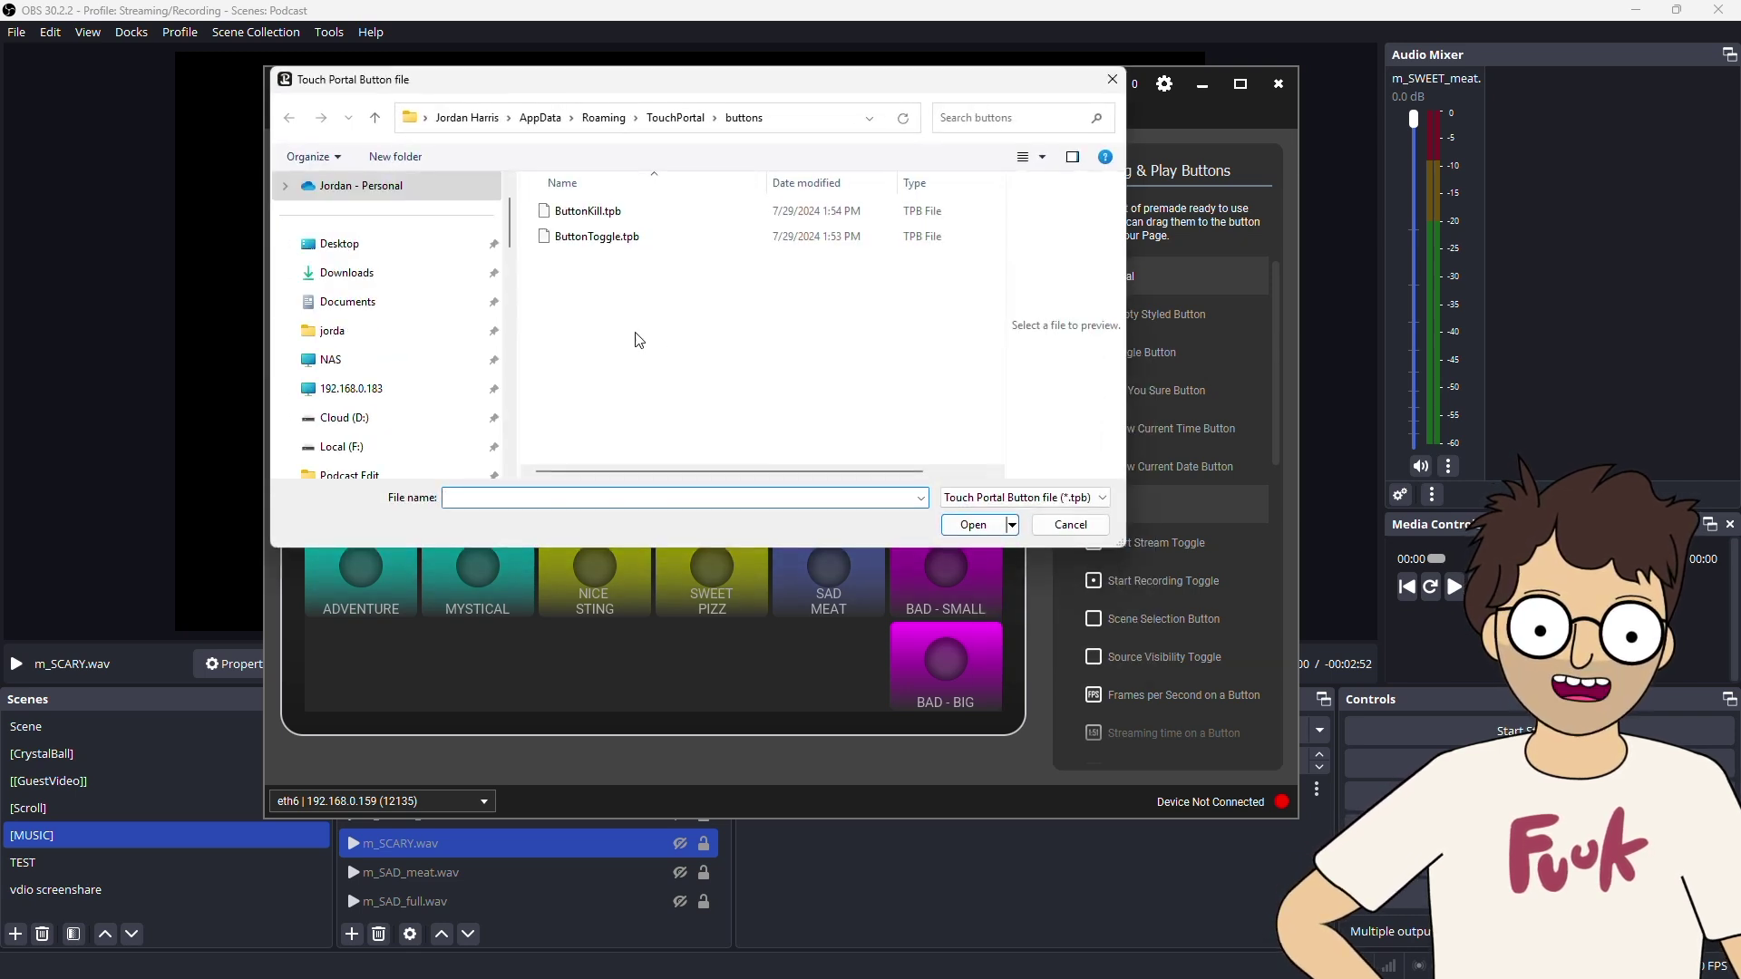
pyautogui.click(581, 211)
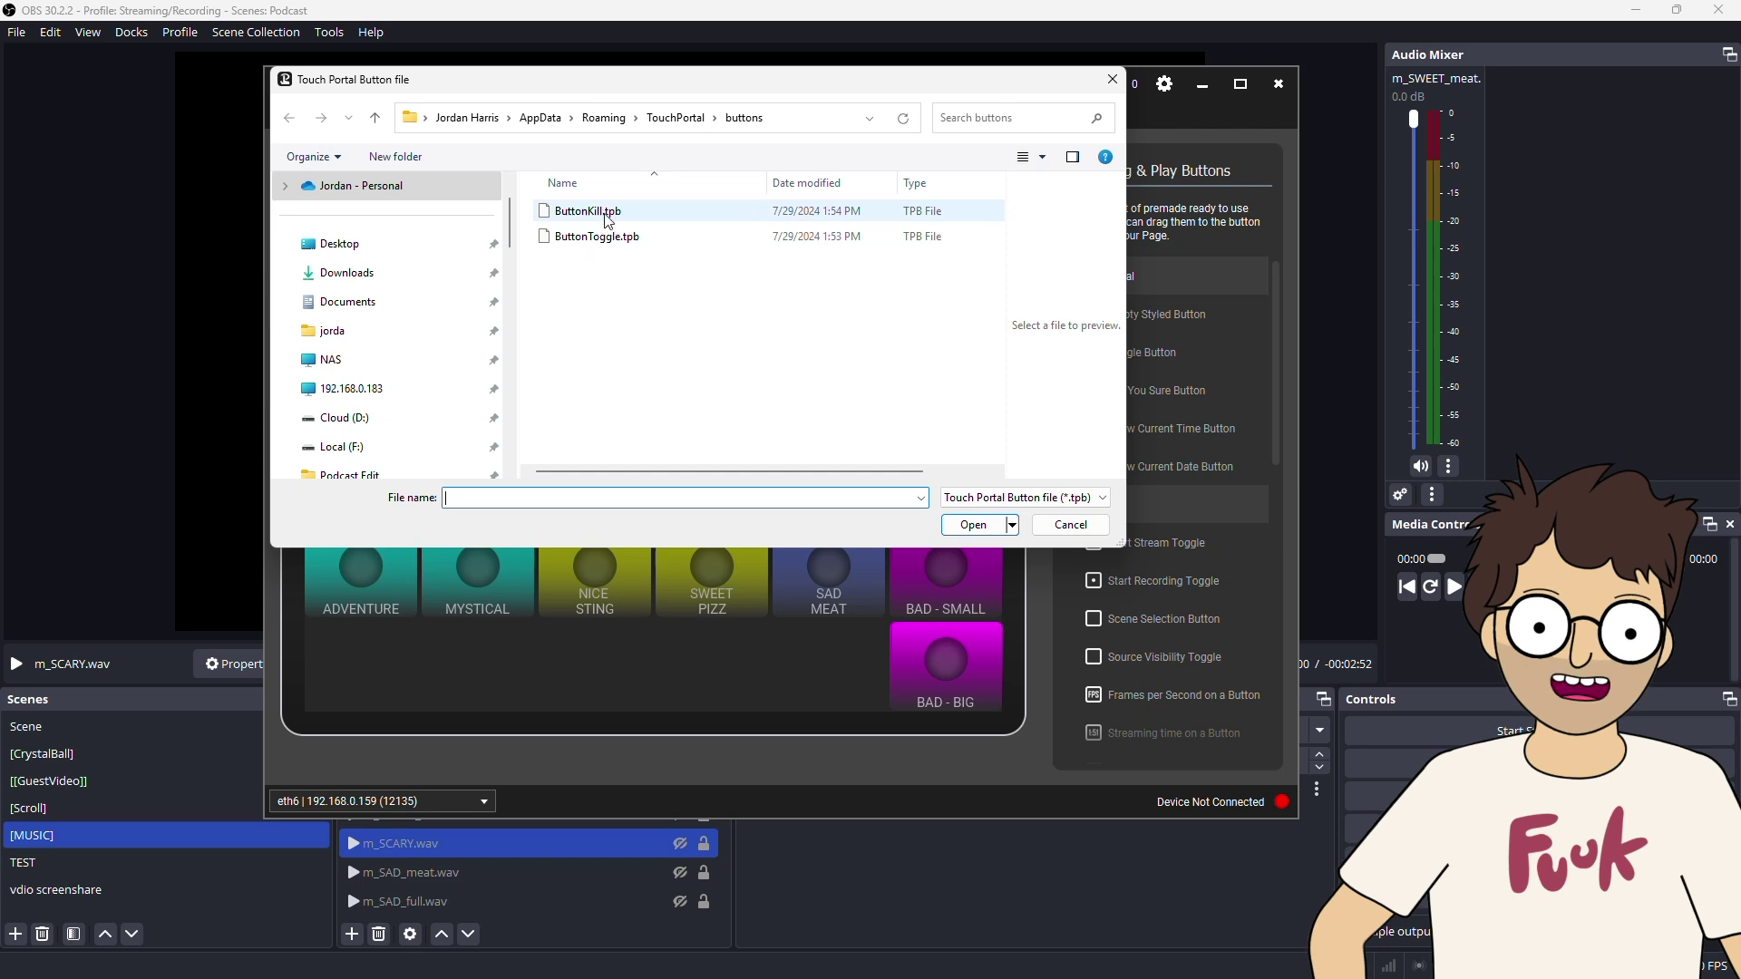
pyautogui.click(970, 525)
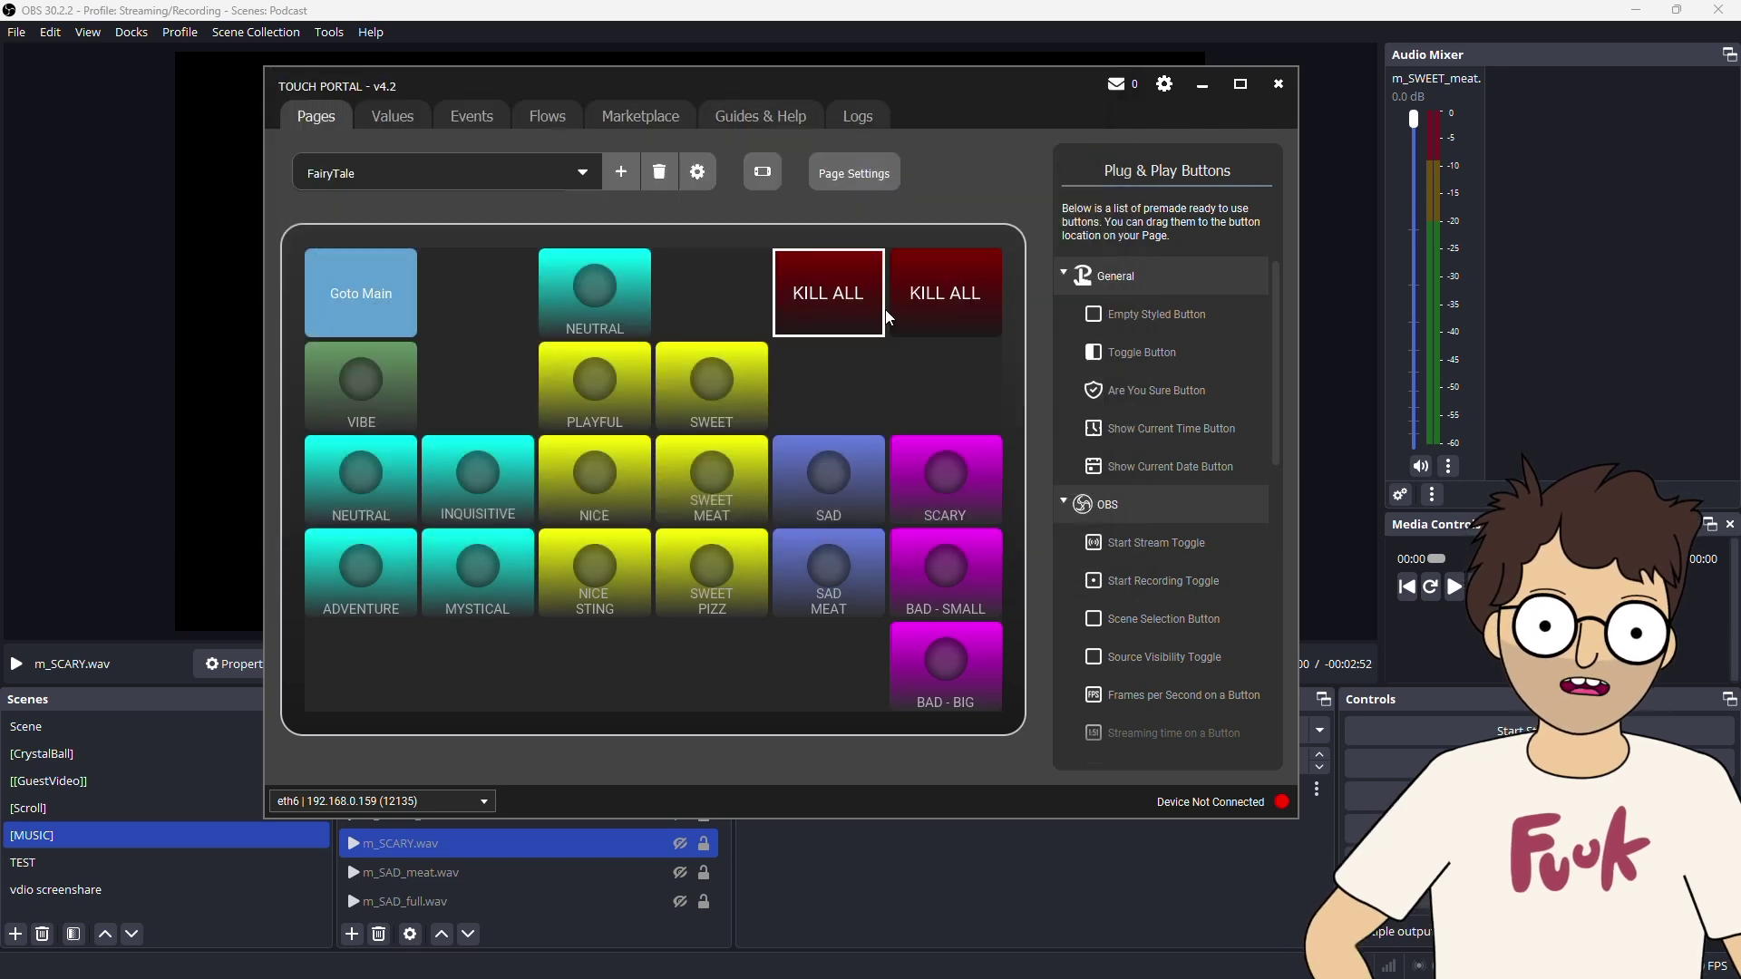
# - Review the virtual key presses and wait timer of the imported KILL ALL button, and save it
pyautogui.click(834, 310)
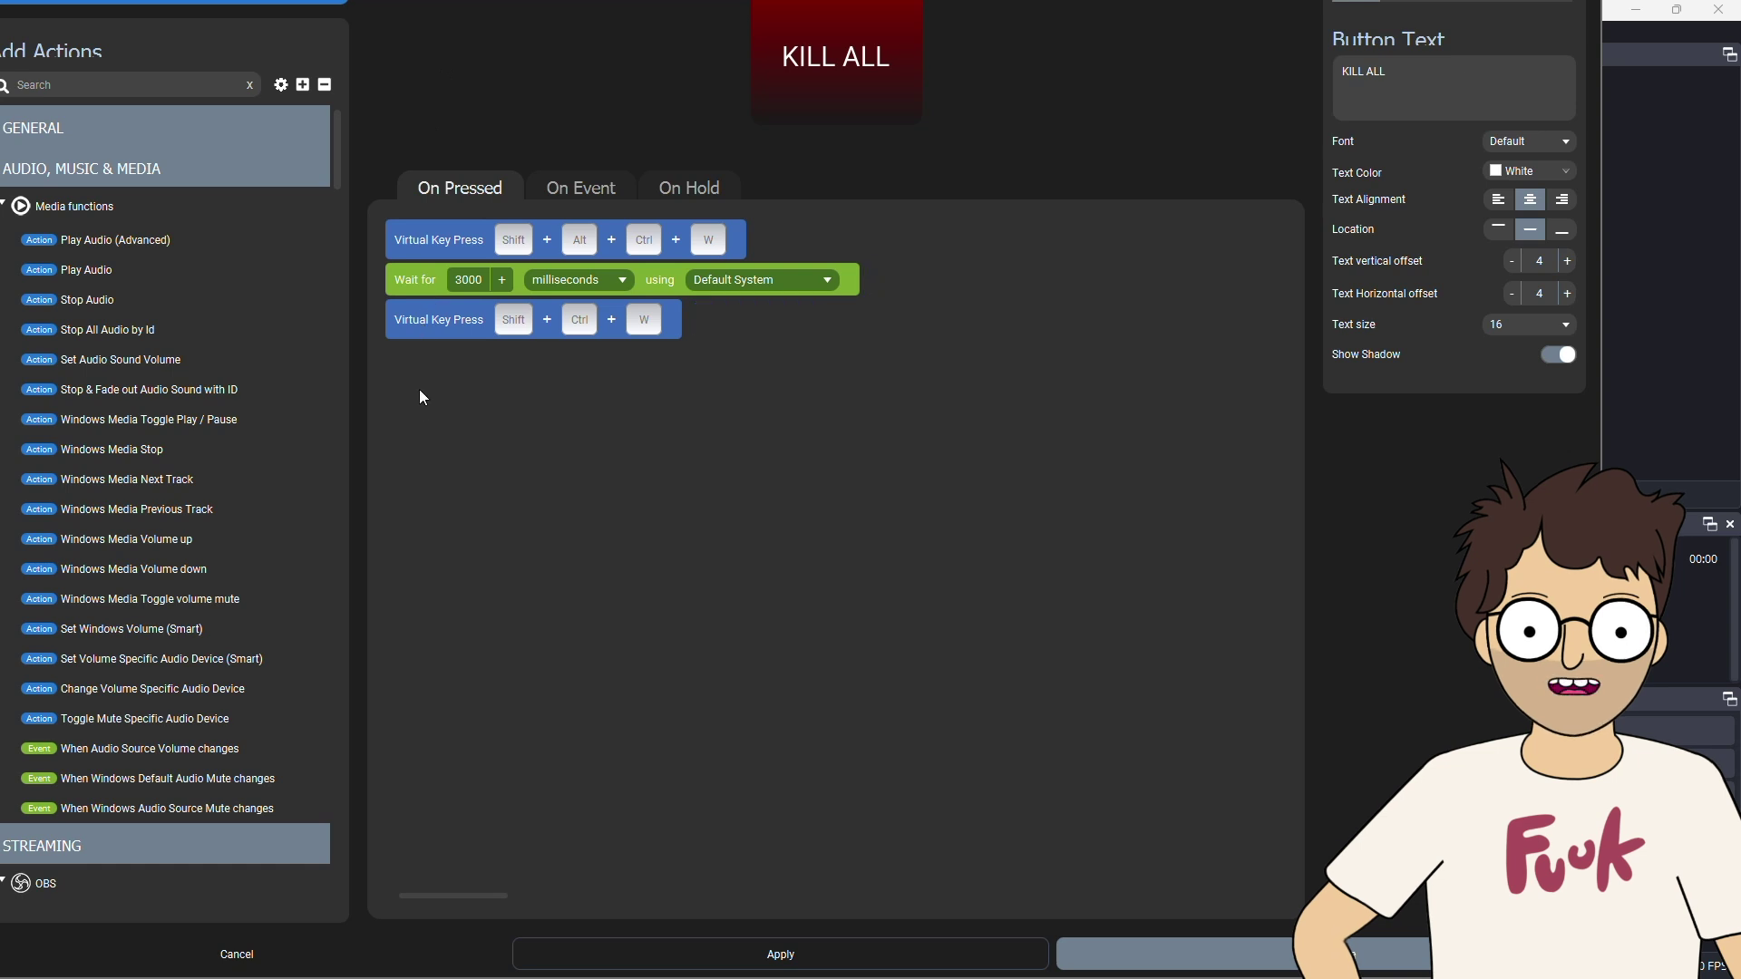
pyautogui.click(406, 241)
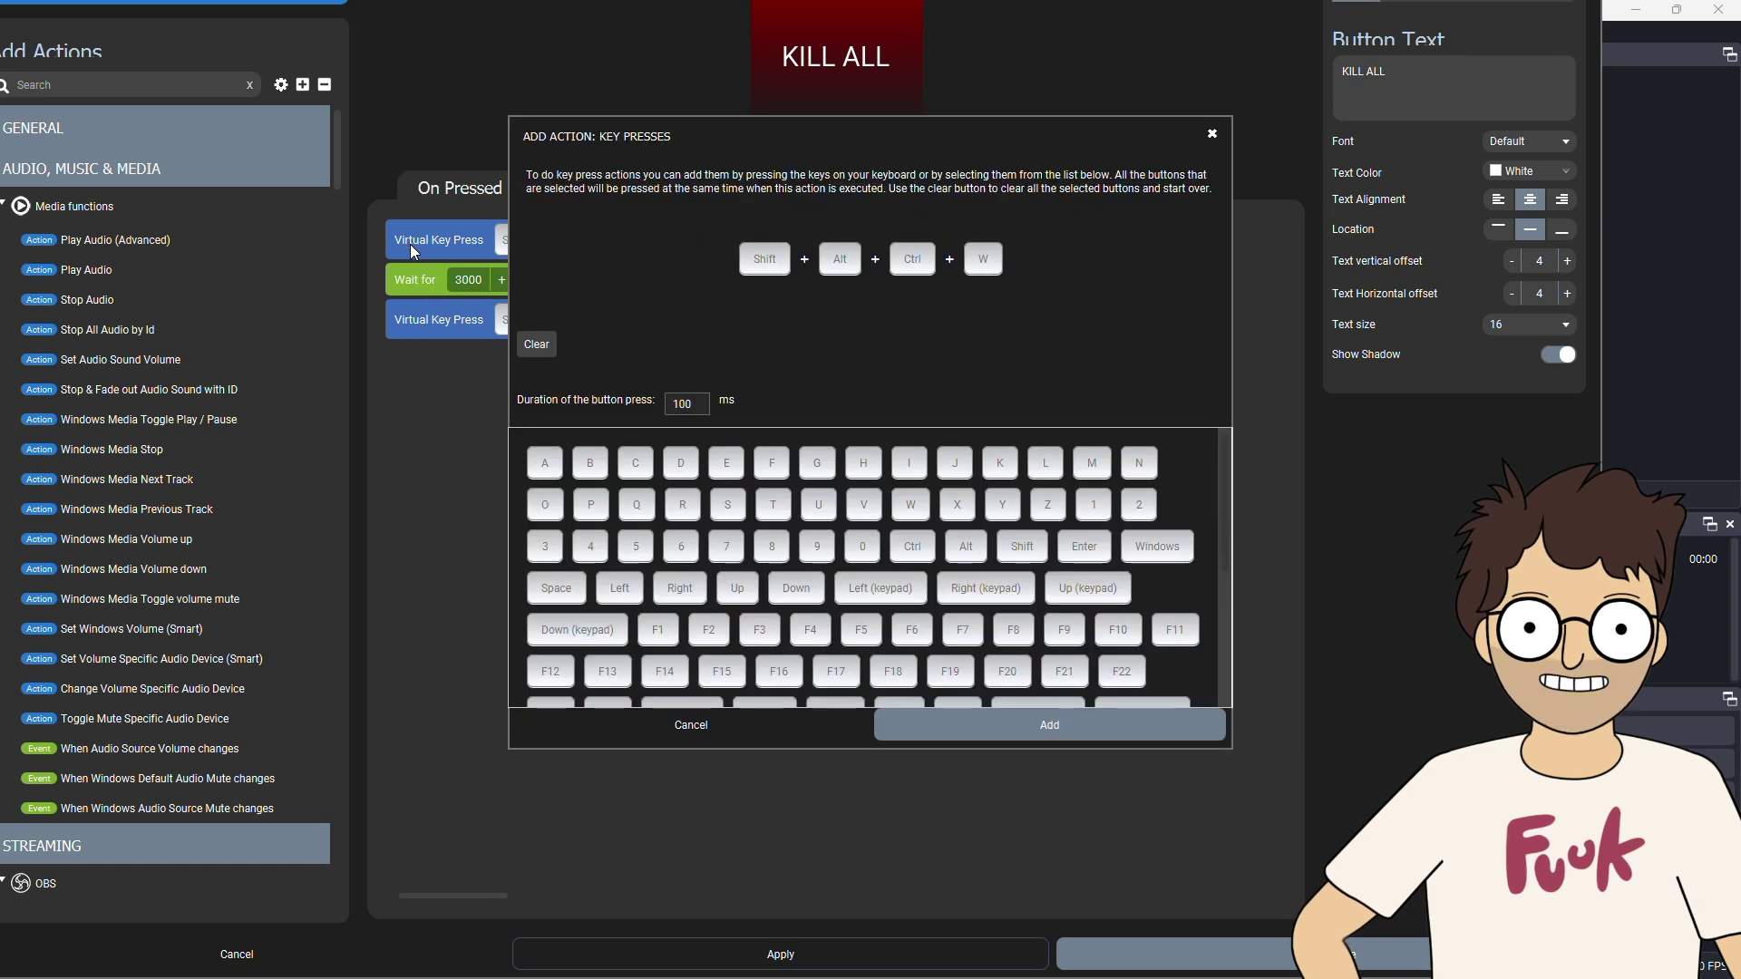
pyautogui.moveTo(714, 124); pyautogui.dragTo(919, 96)
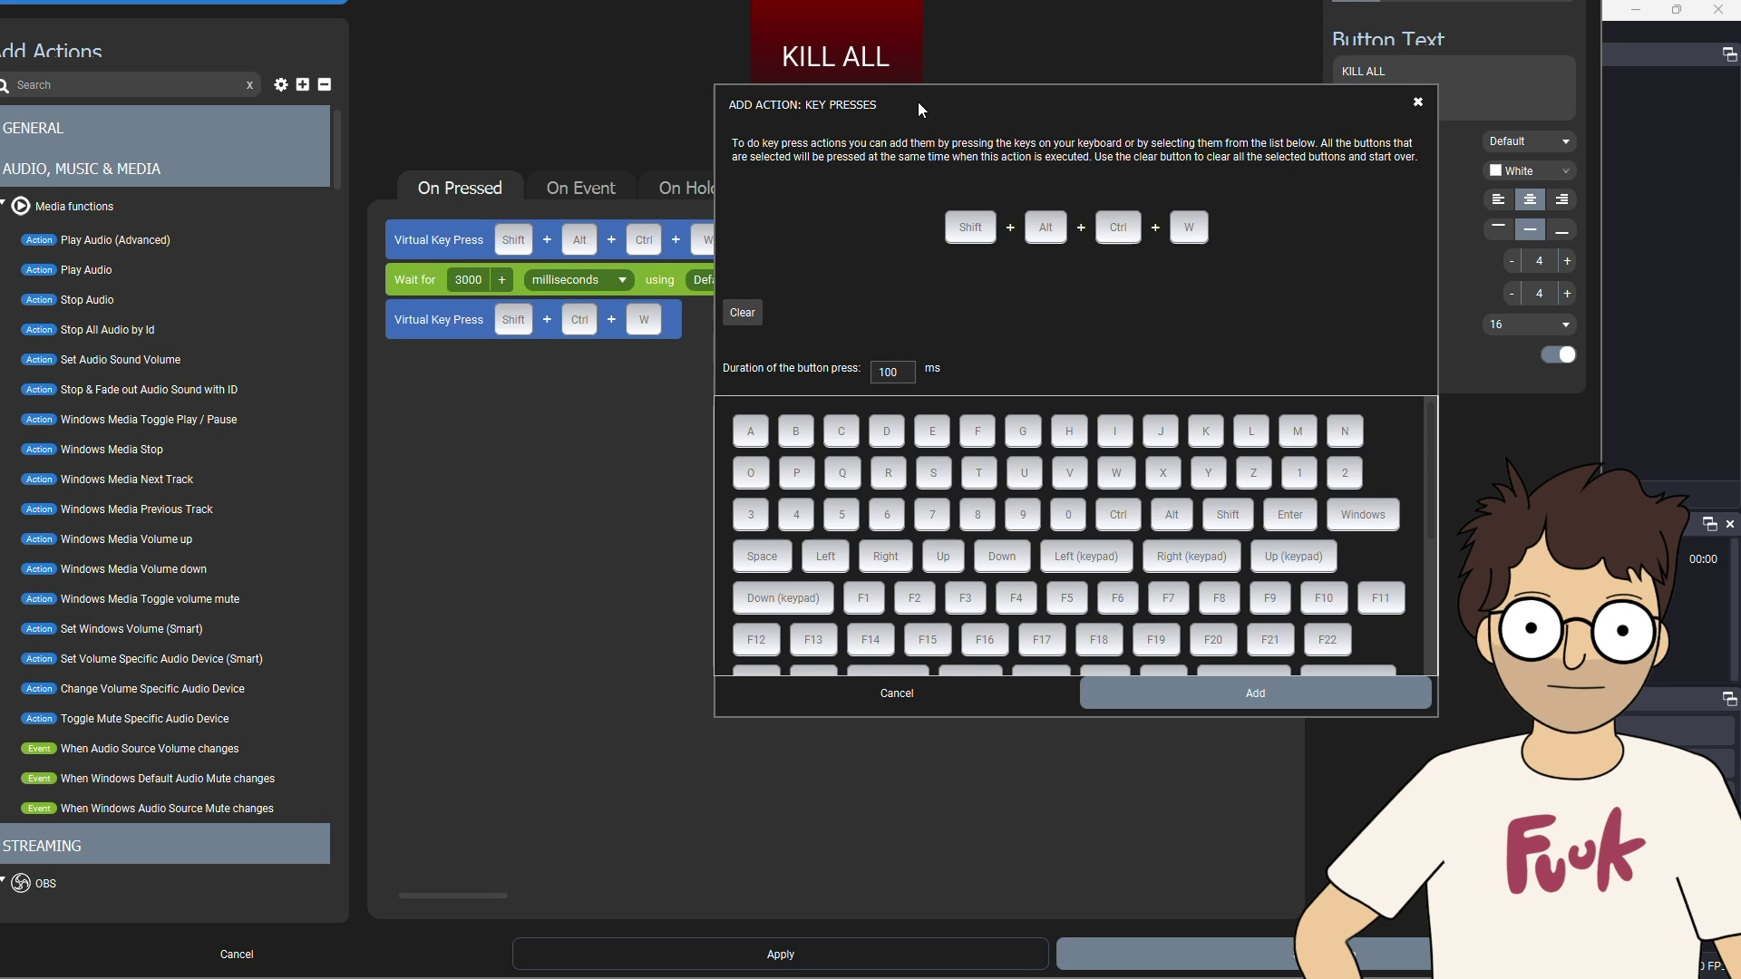
pyautogui.click(1419, 103)
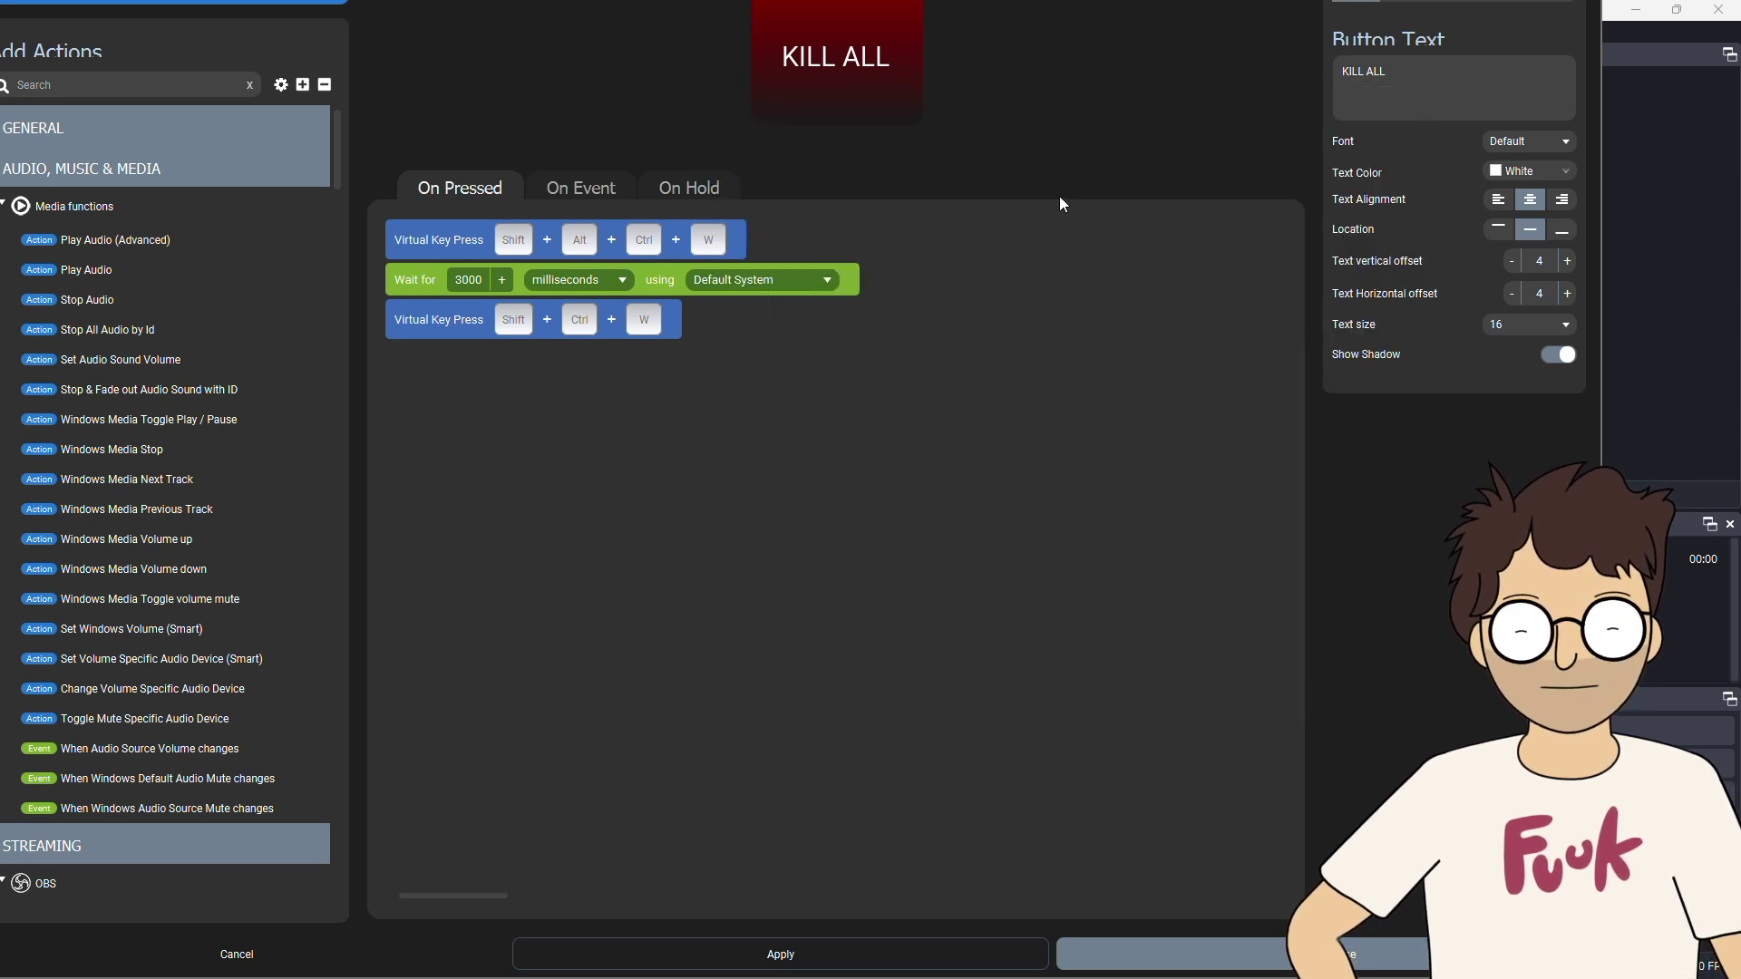
pyautogui.moveTo(431, 257)
pyautogui.moveTo(444, 316)
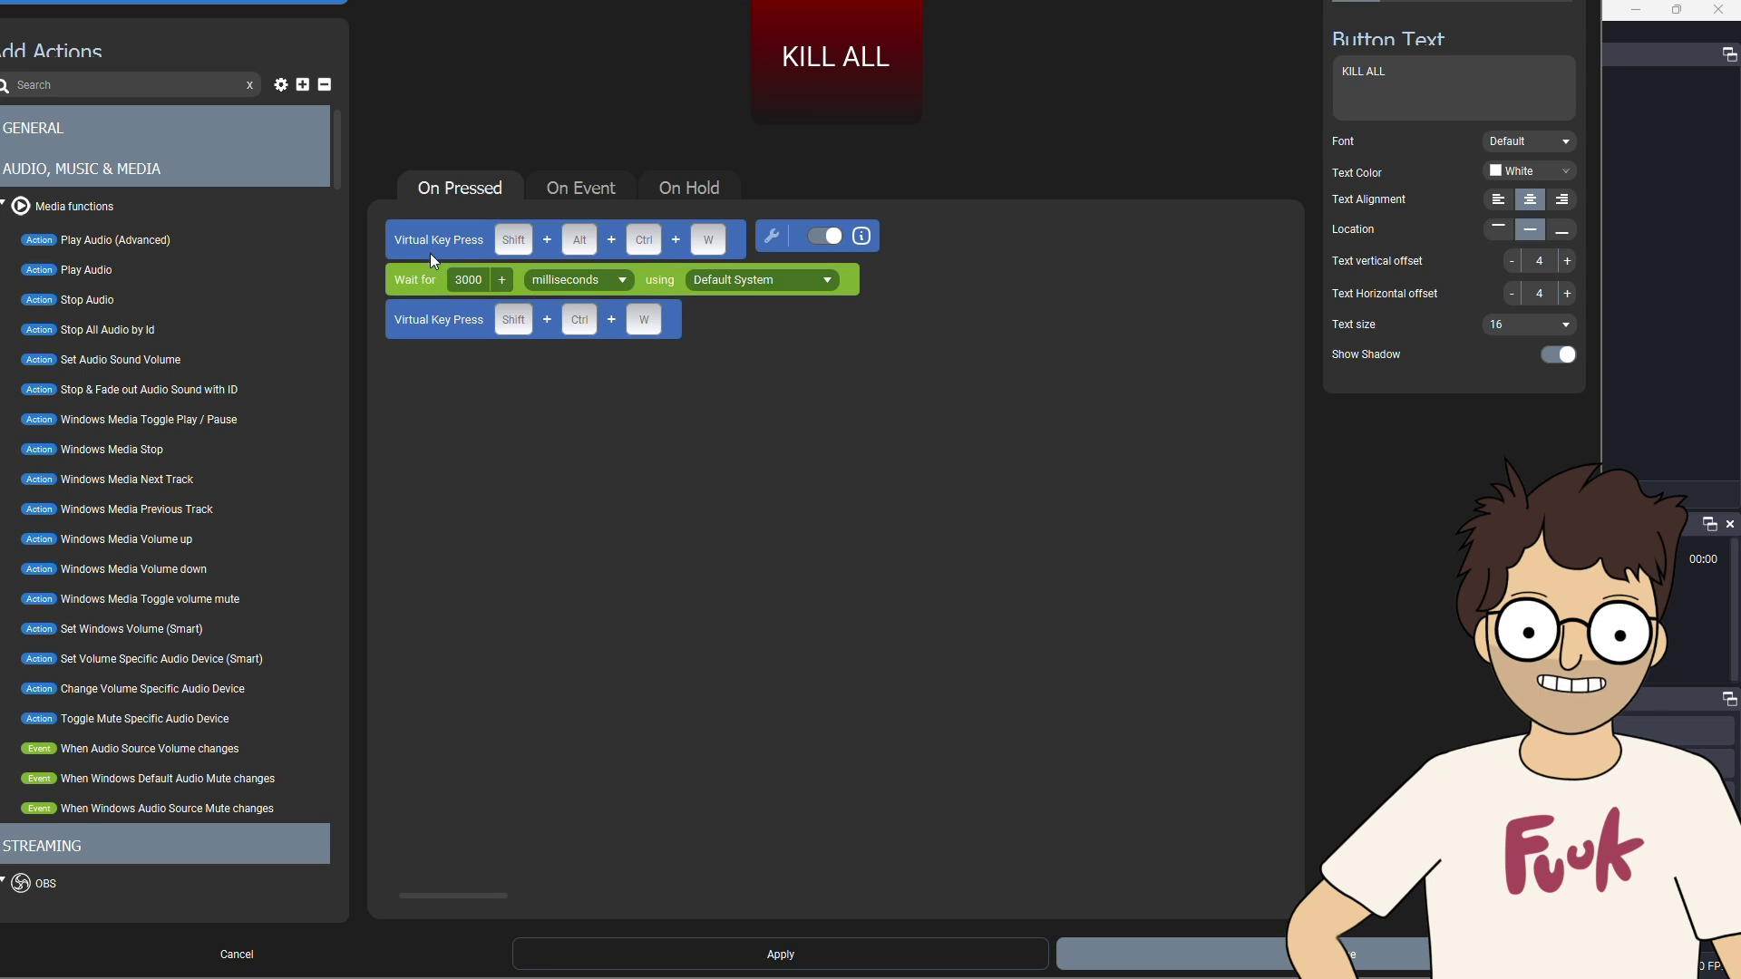
pyautogui.moveTo(733, 276)
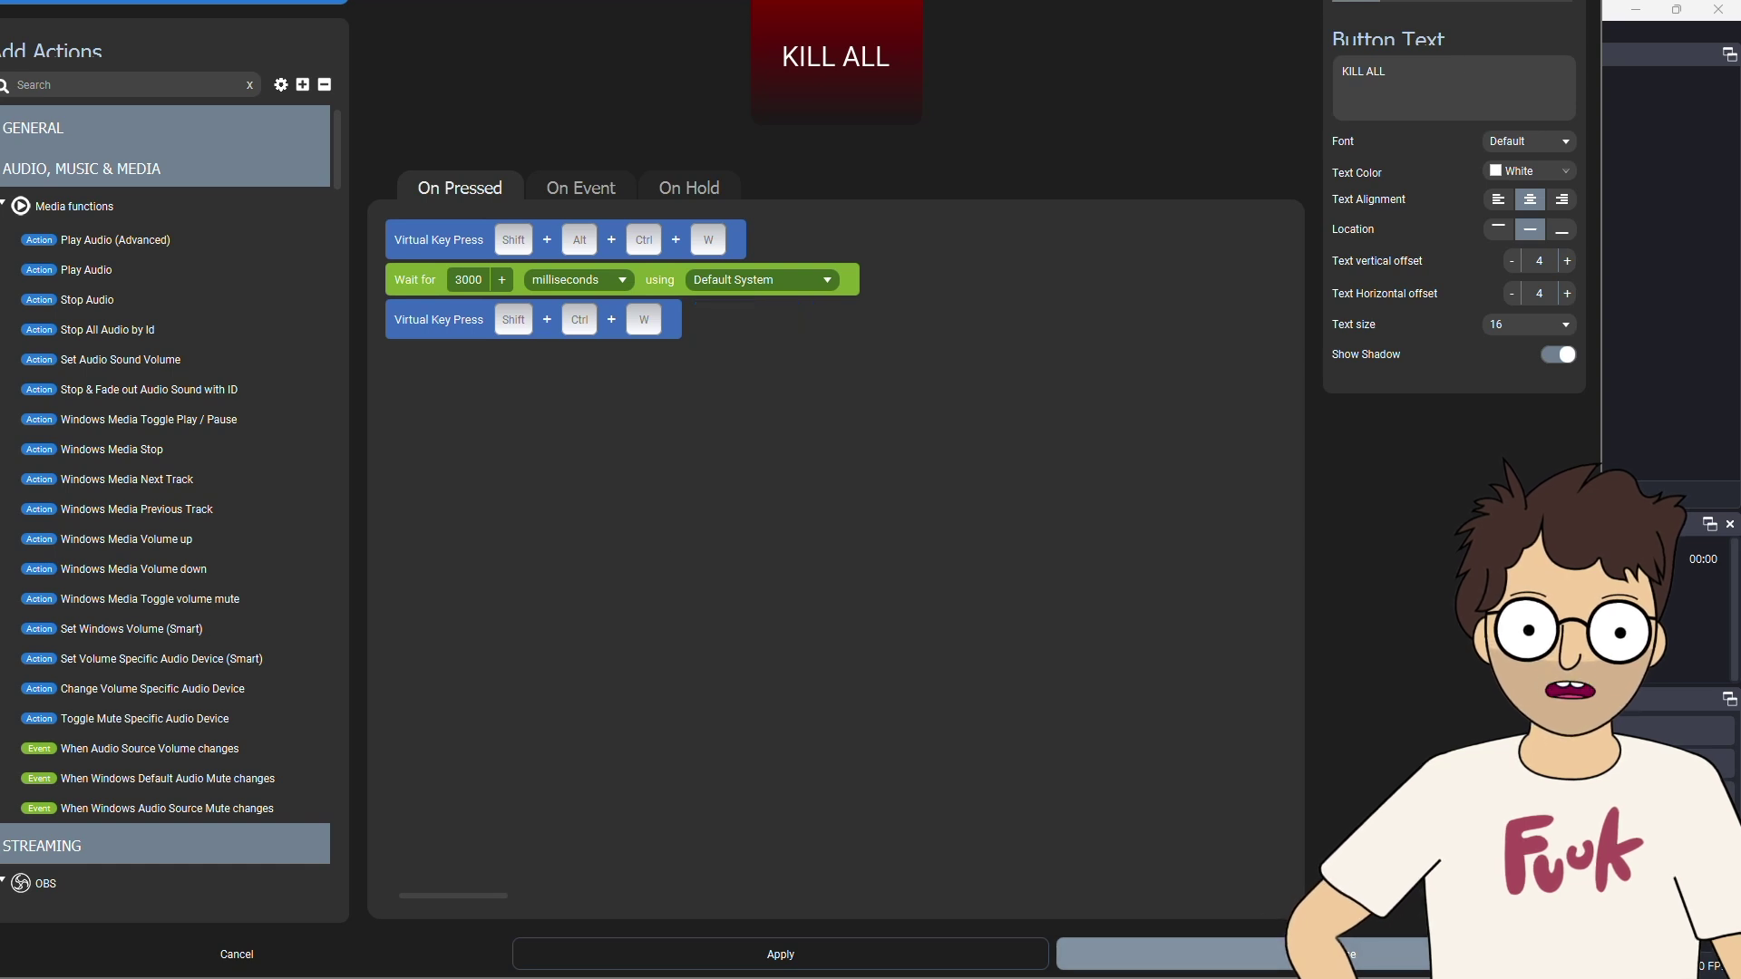
pyautogui.click(1280, 963)
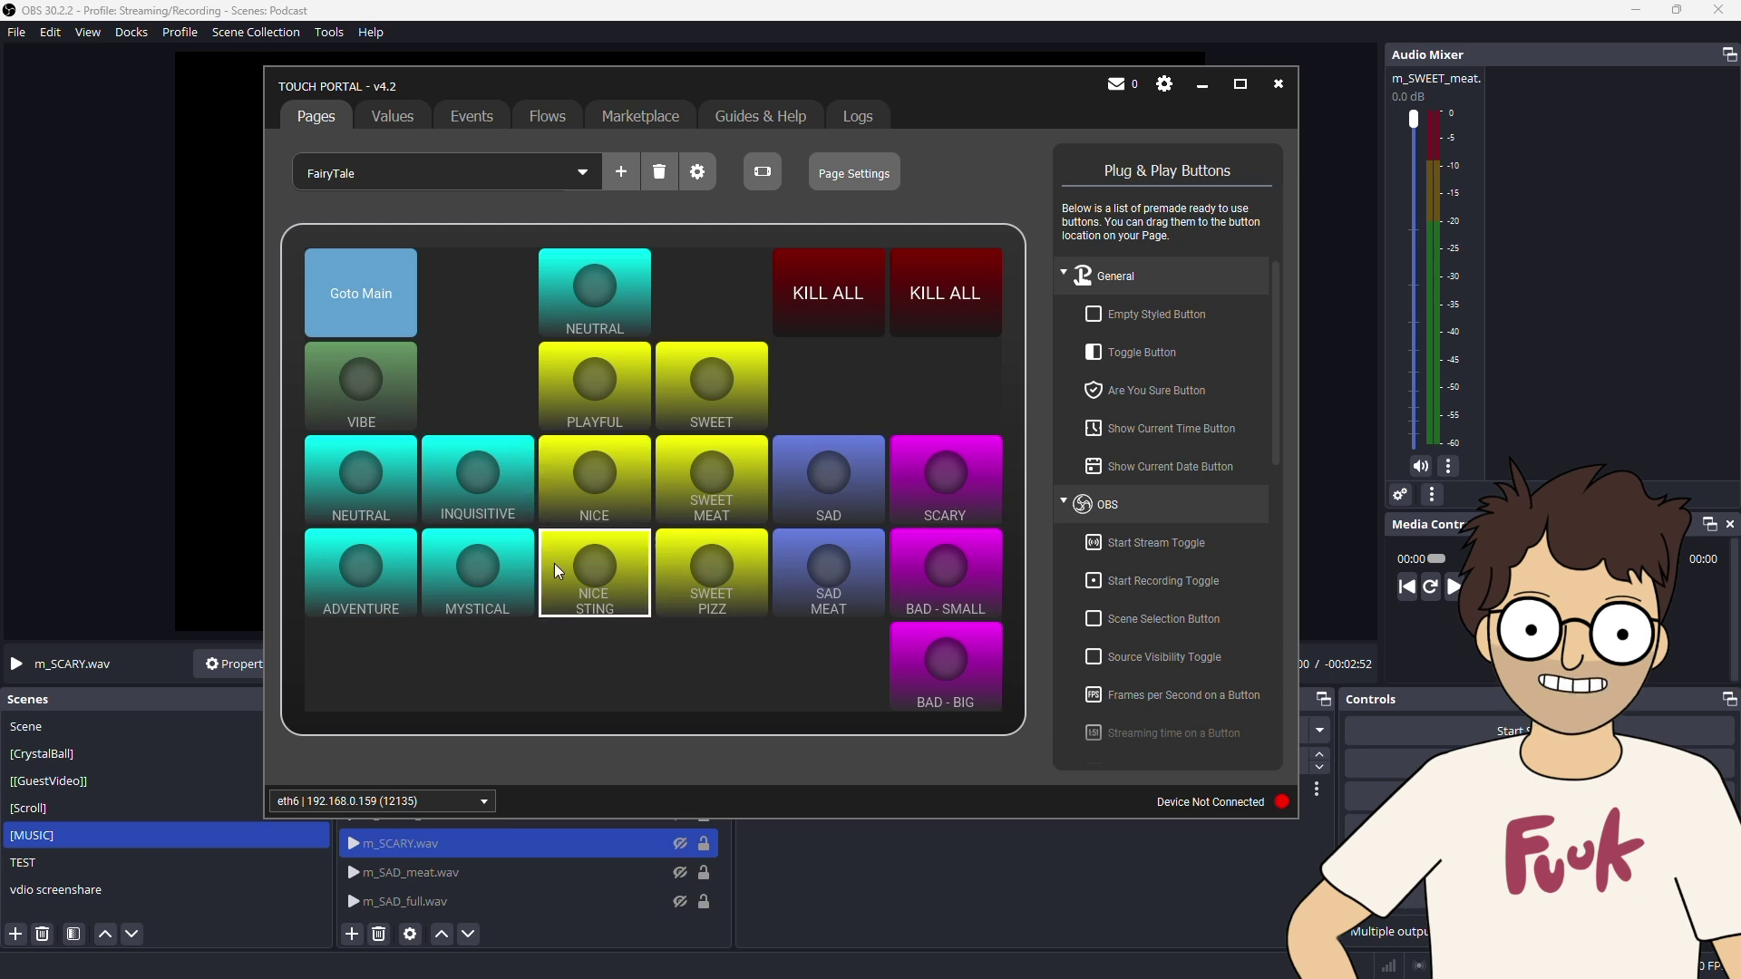
# - Examine the scene and source in the PLAYFUL button's show action, and leave its editor without saving
pyautogui.click(586, 388)
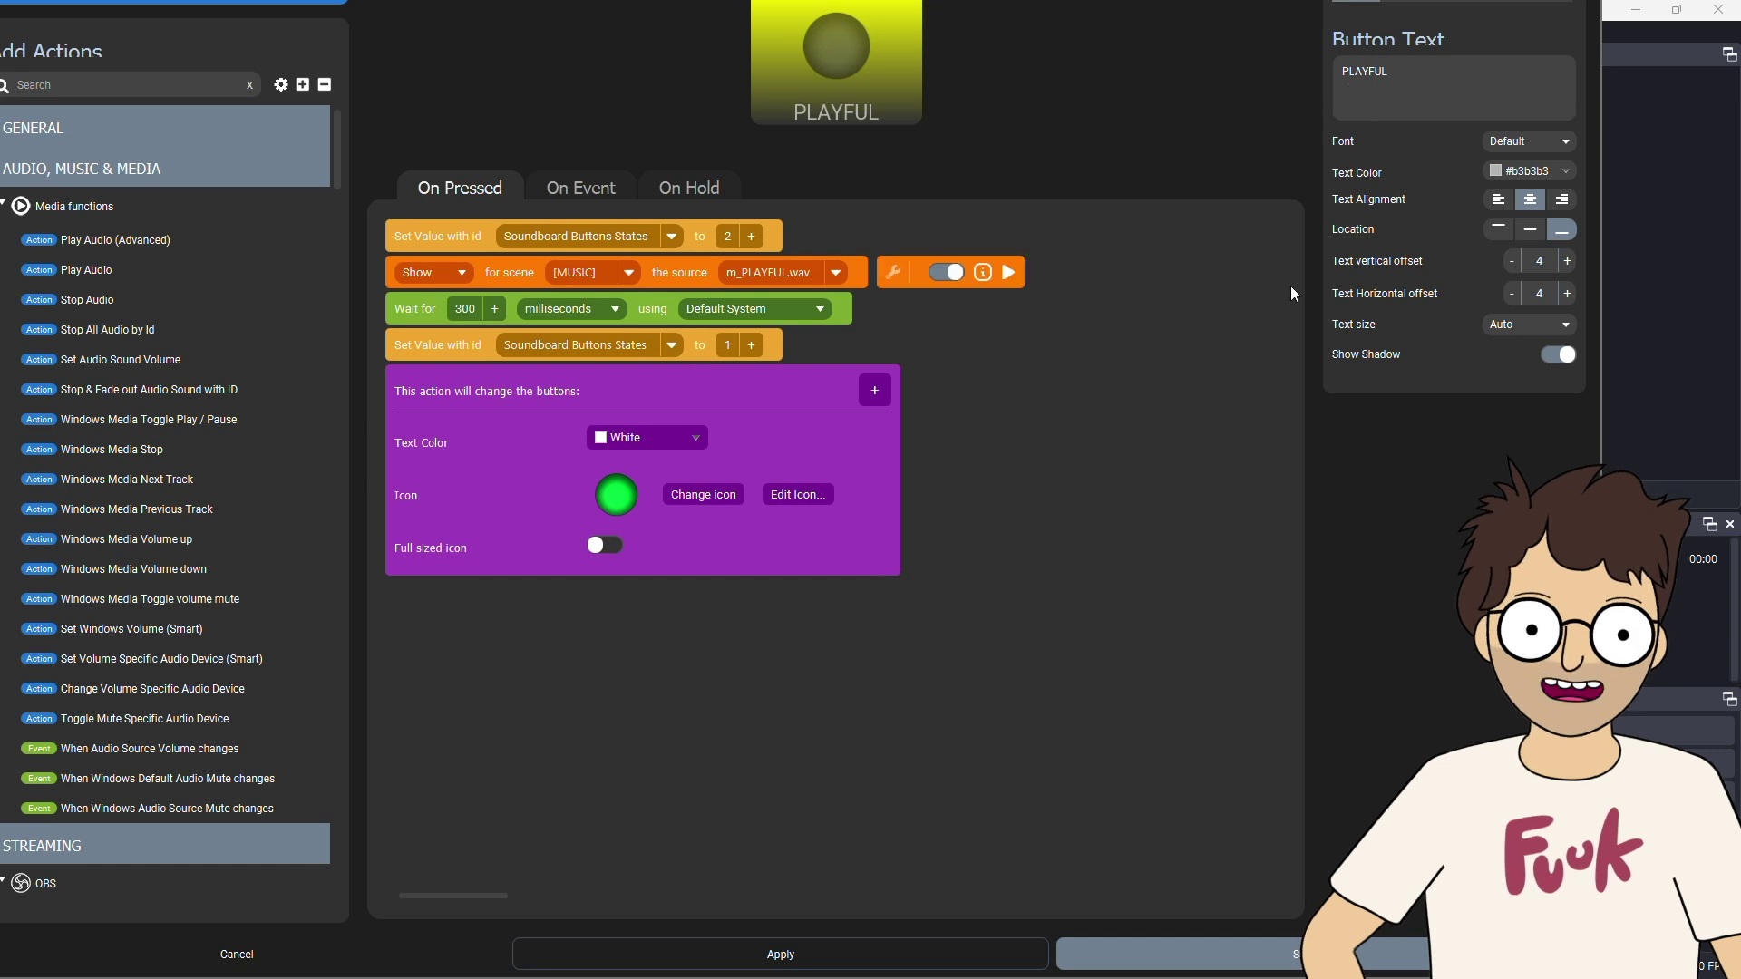
pyautogui.click(327, 959)
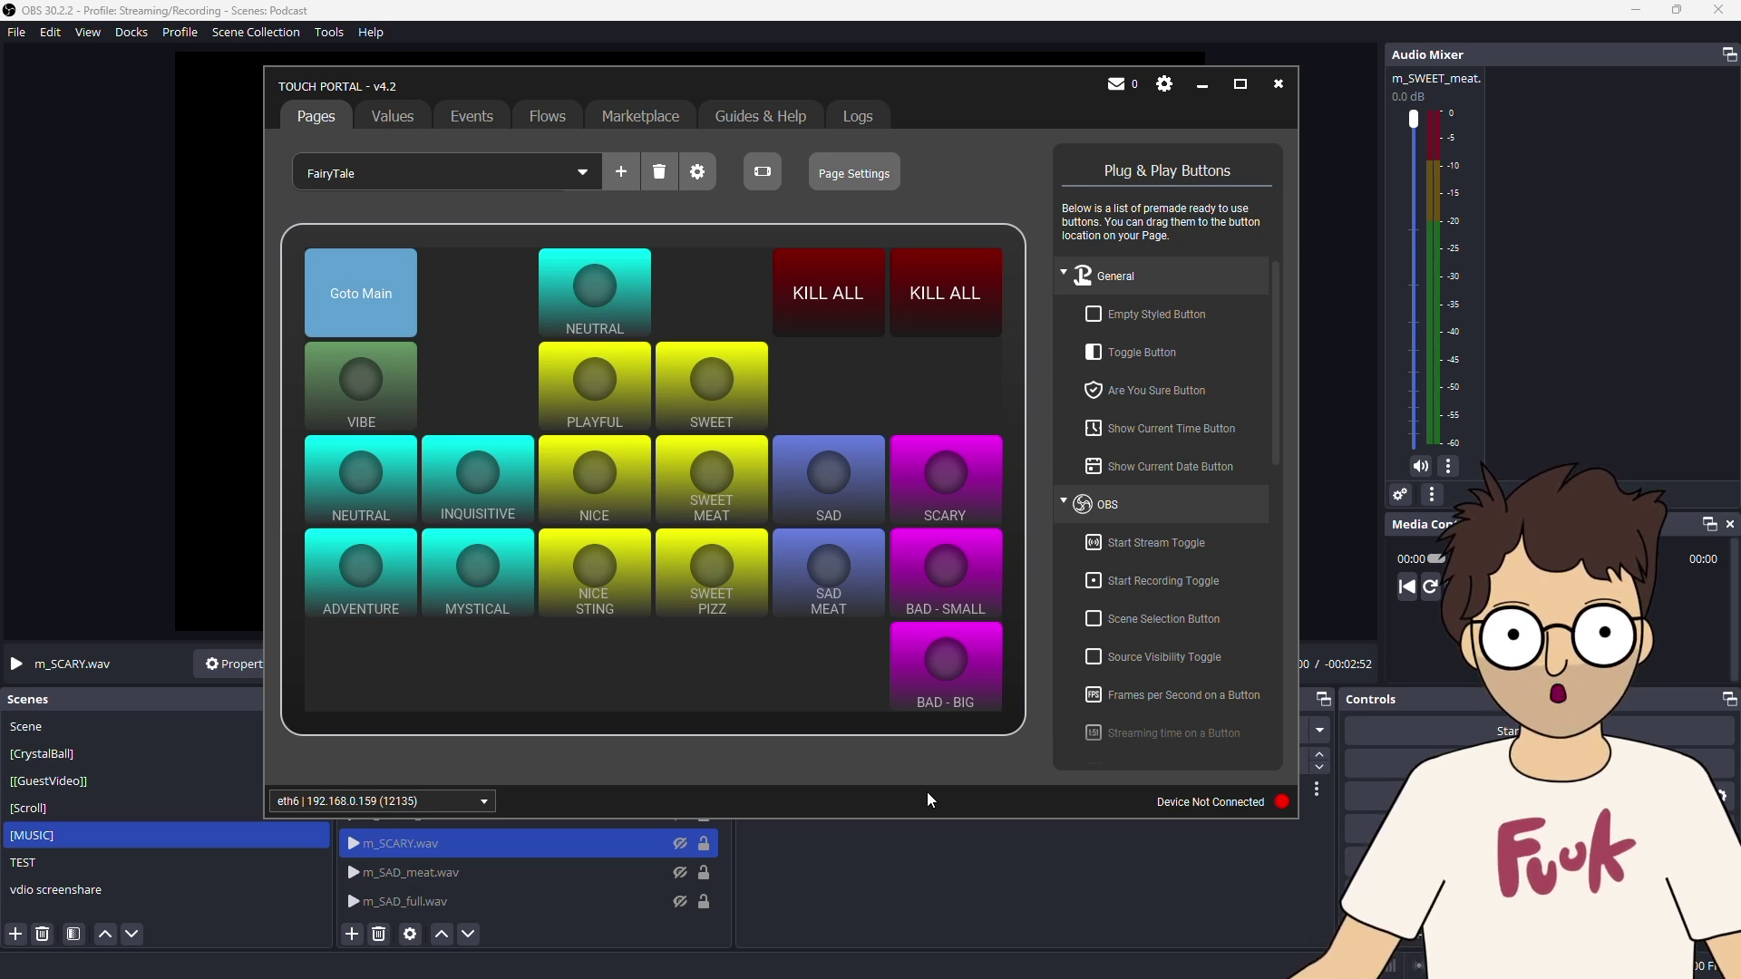
pyautogui.moveTo(1005, 83); pyautogui.dragTo(1026, 94)
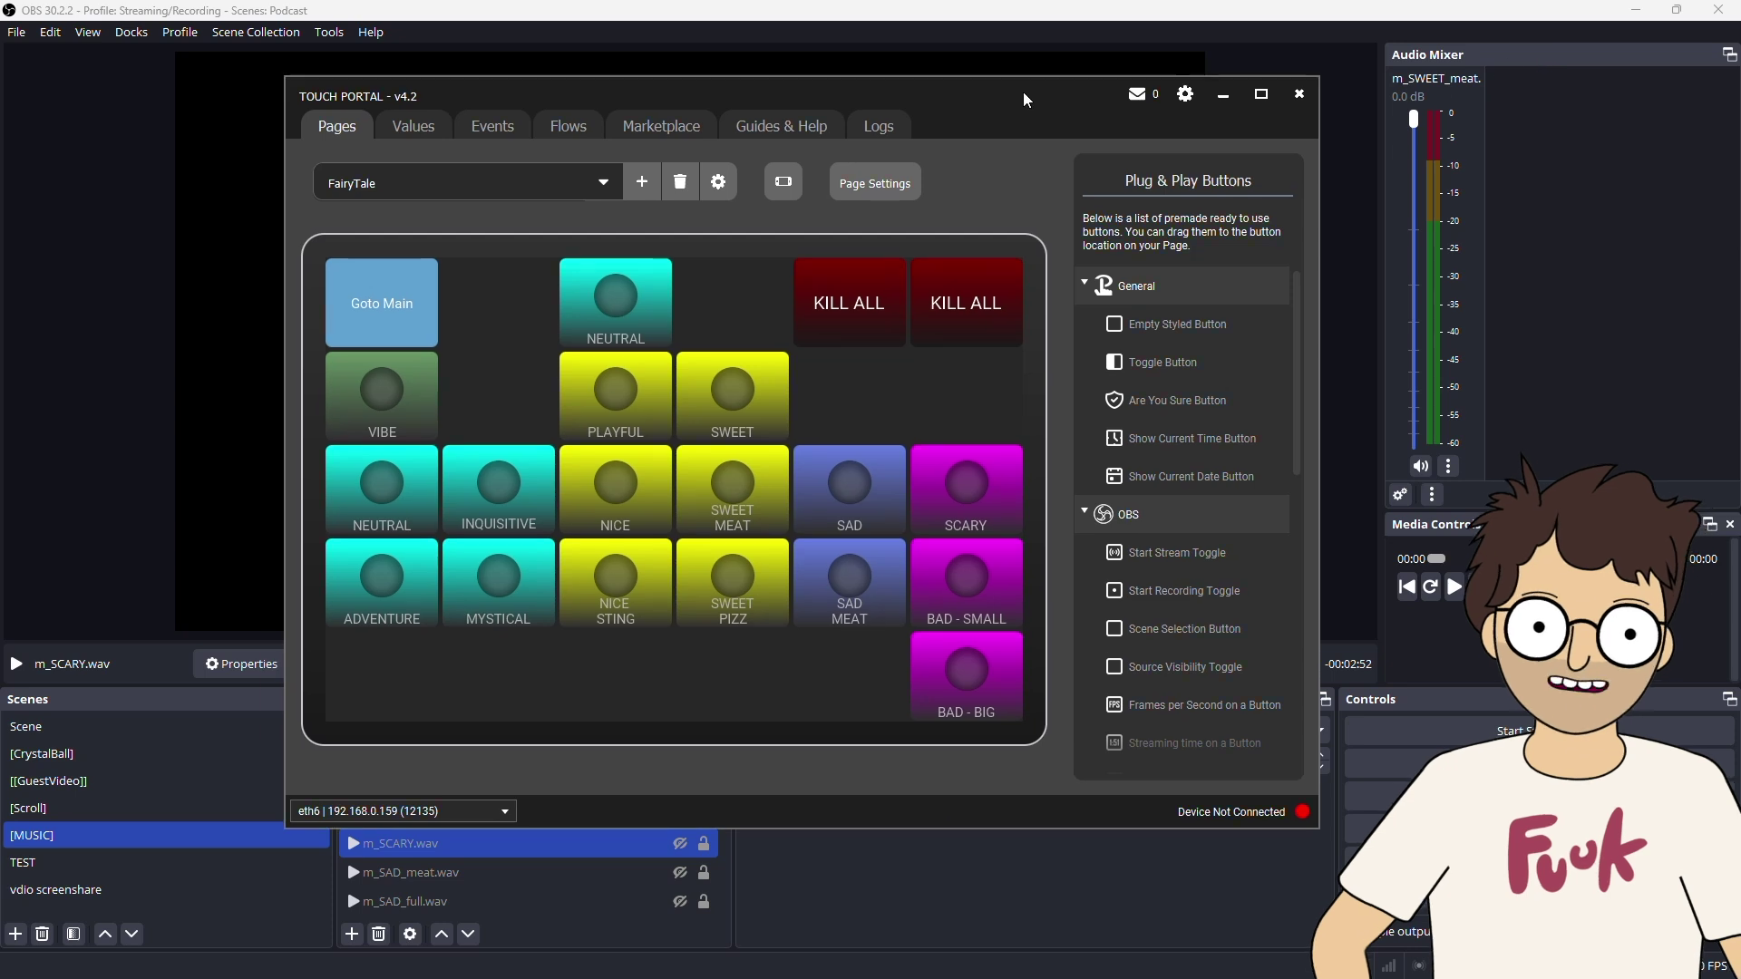